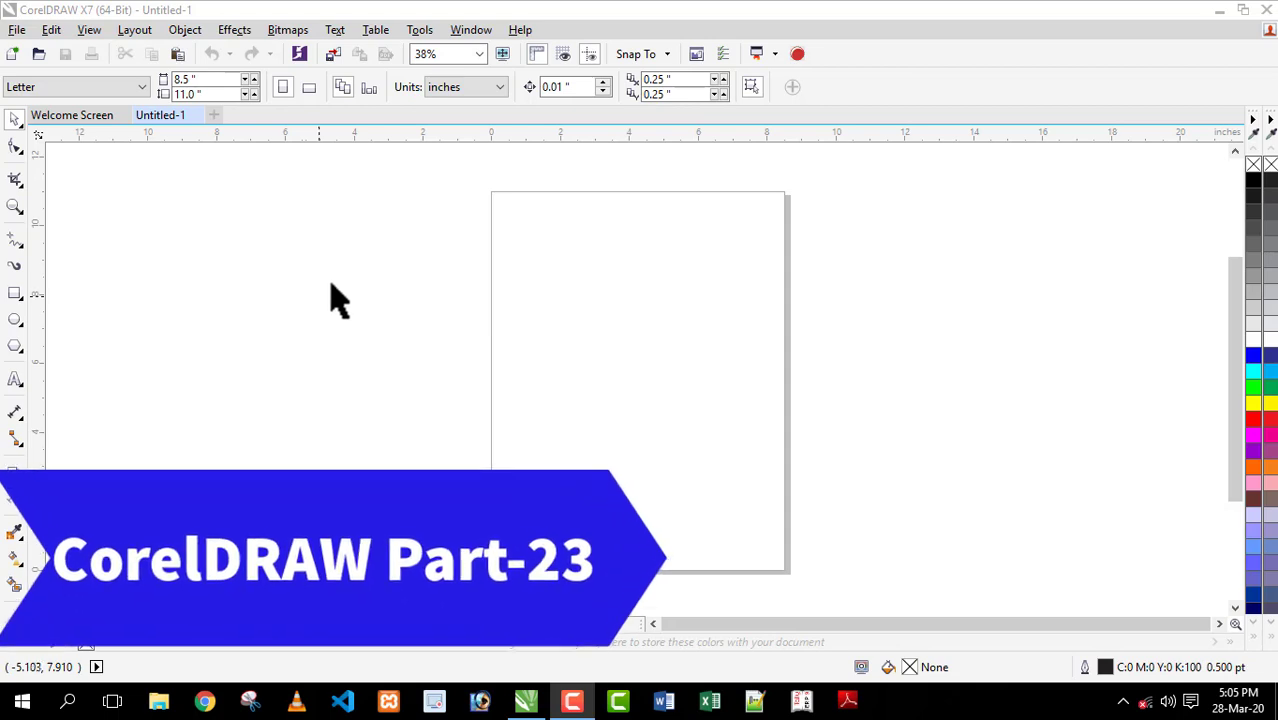
click(16, 476)
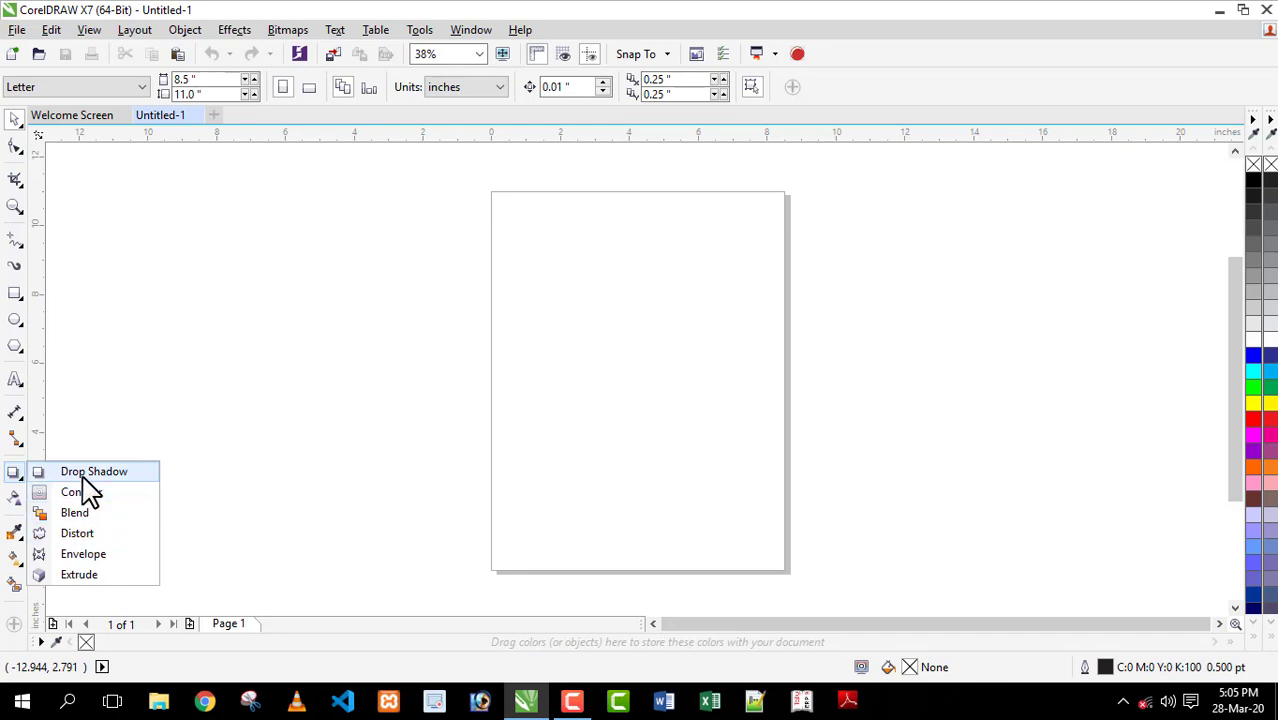
click(13, 118)
click(18, 478)
Draw three separate rectangles of about 4.5 × 2.8, 1.1 × 0.5 and 2.8 × 1.8 inches, and position the largest on the upper page.
click(15, 293)
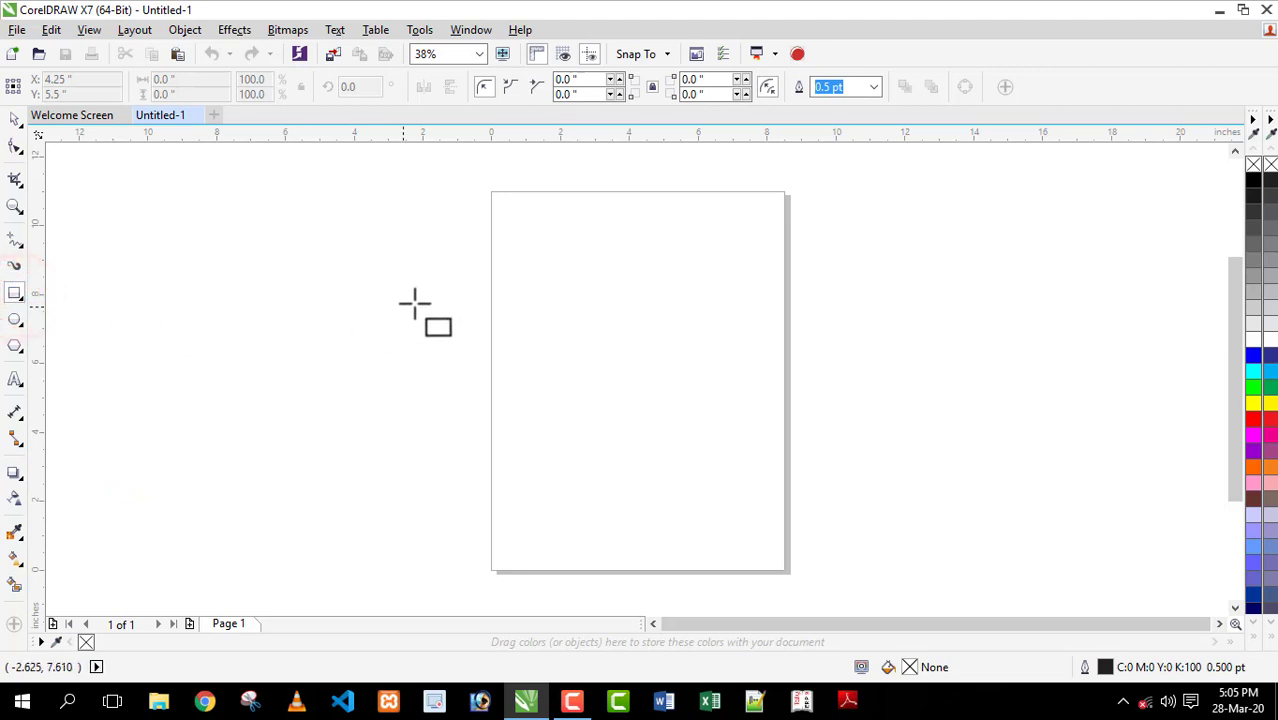
mouse_move(530, 270)
mouse_down()
mouse_move(682, 368)
mouse_move(687, 314)
mouse_up()
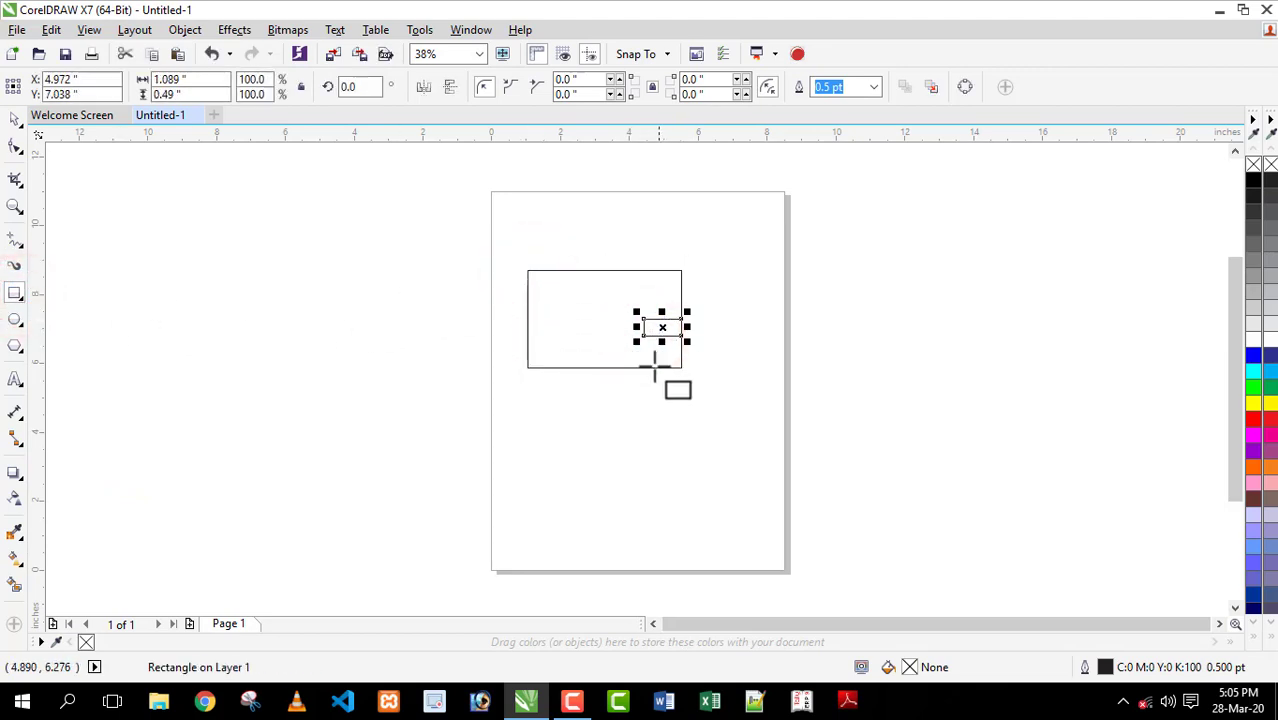
drag(656, 392, 750, 454)
key(space)
mouse_move(659, 325)
mouse_down()
mouse_move(756, 277)
mouse_move(624, 295)
mouse_up()
Fill the largest rectangle with orange (#FF6600) and the lower rectangle with grey (#B3B3B3).
click(1253, 356)
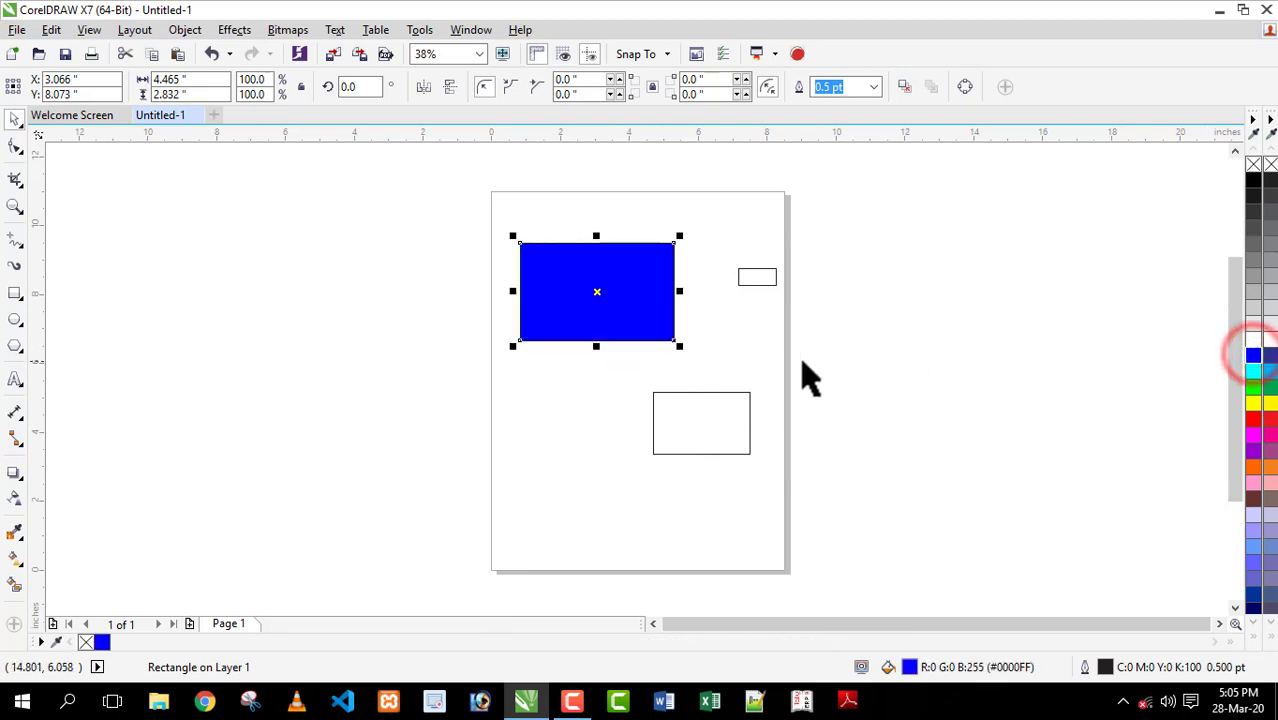
click(1255, 466)
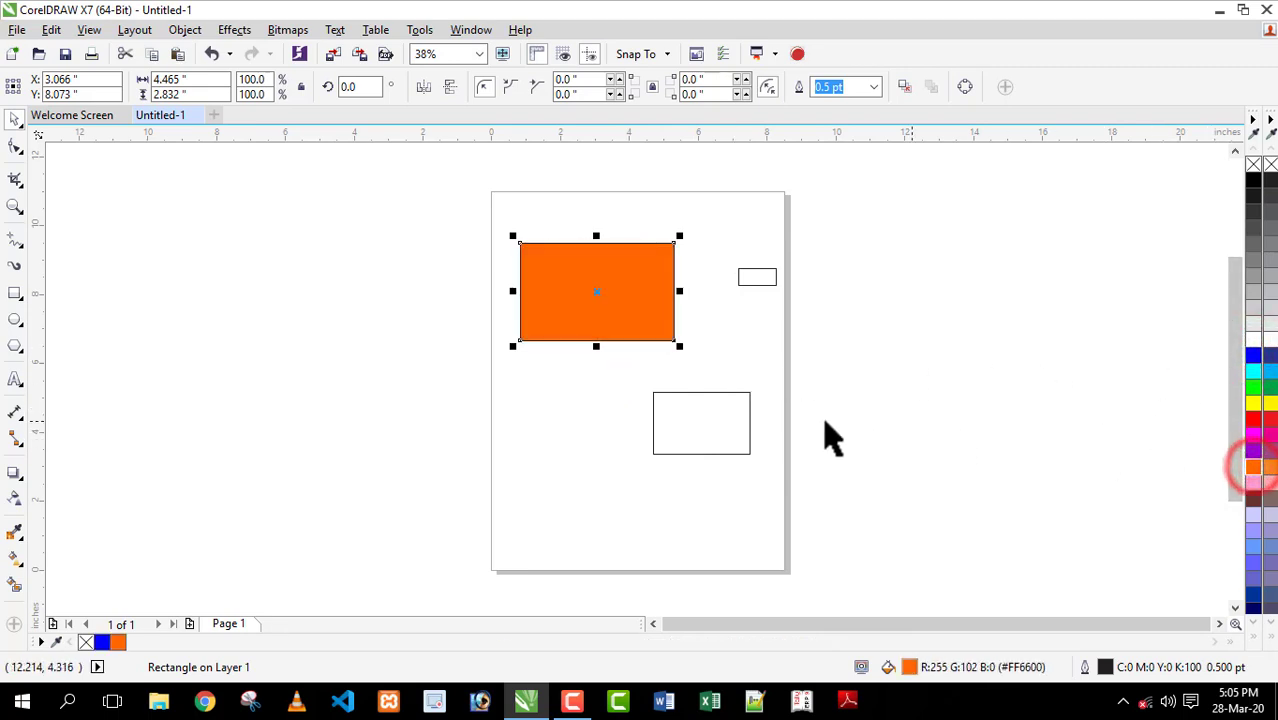
click(750, 424)
click(1253, 287)
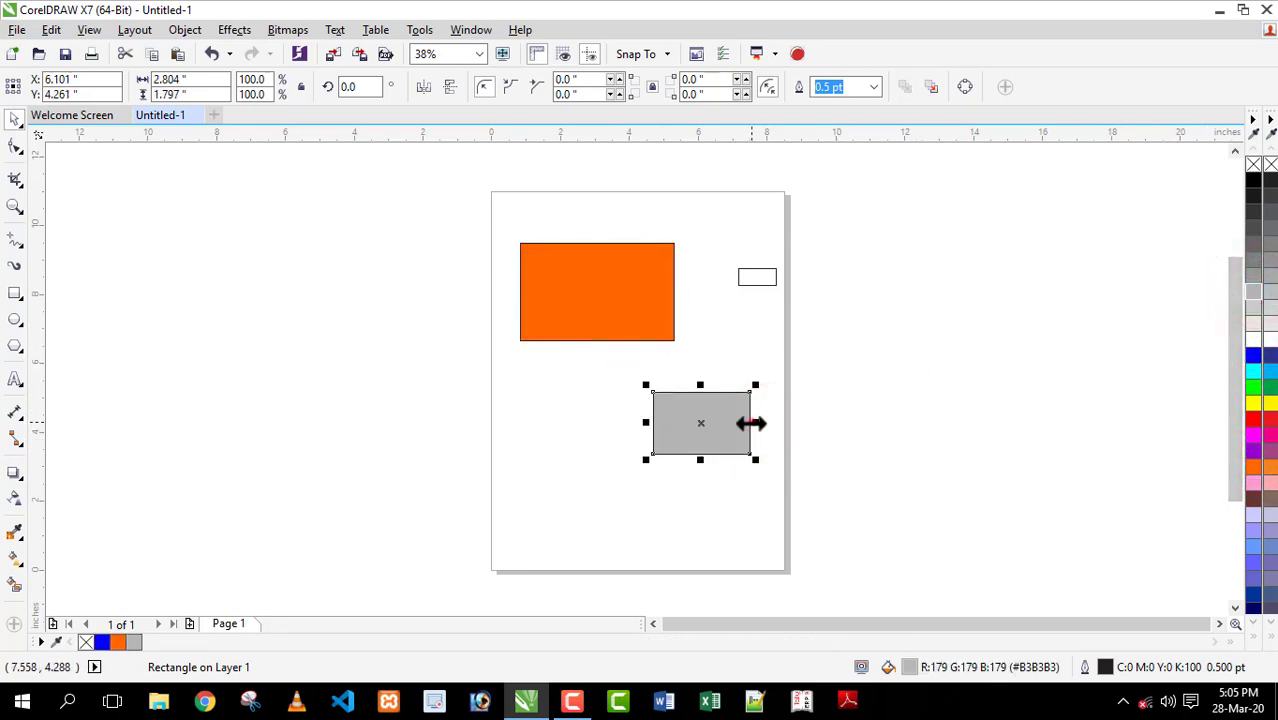
Narrow and raise the grey rectangle, and reposition the orange and small unfilled rectangles on the upper page.
drag(755, 422, 719, 396)
drag(613, 264, 555, 290)
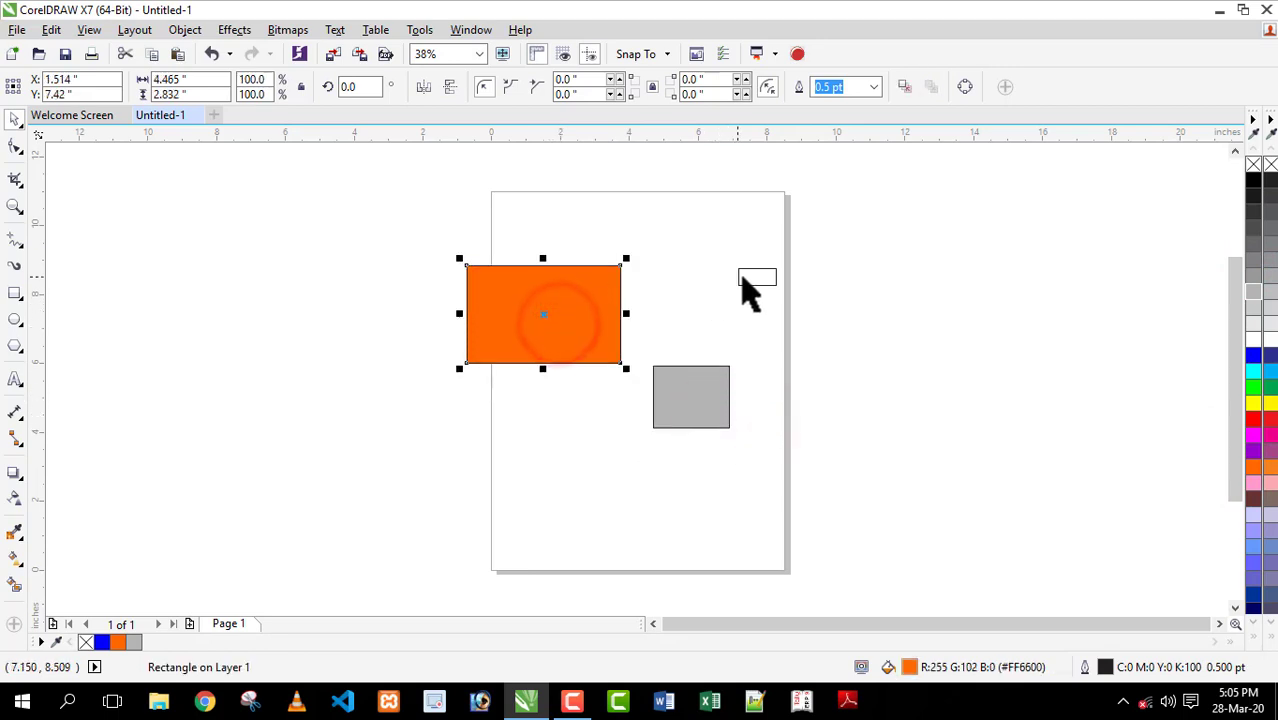
drag(742, 281, 761, 281)
drag(585, 314, 633, 271)
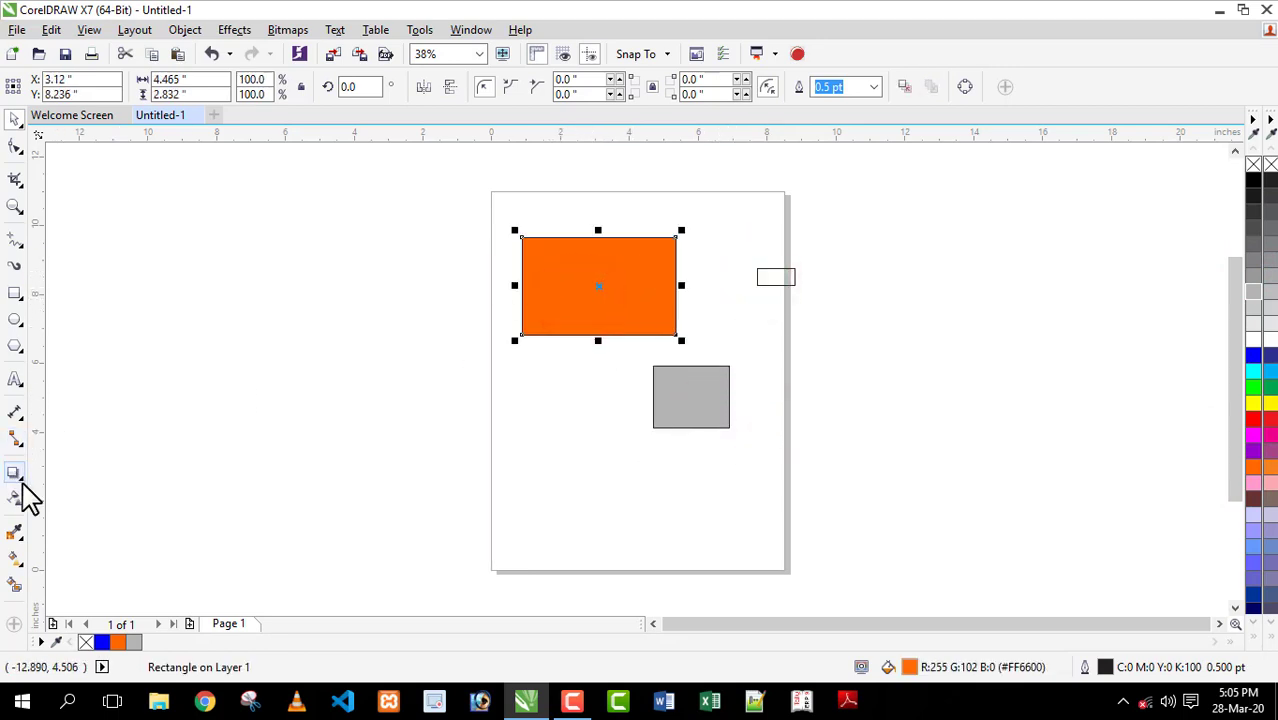
Add a drop shadow to the orange rectangle, offset about 1.14 inches right and 0.33 inches up.
click(14, 474)
click(55, 467)
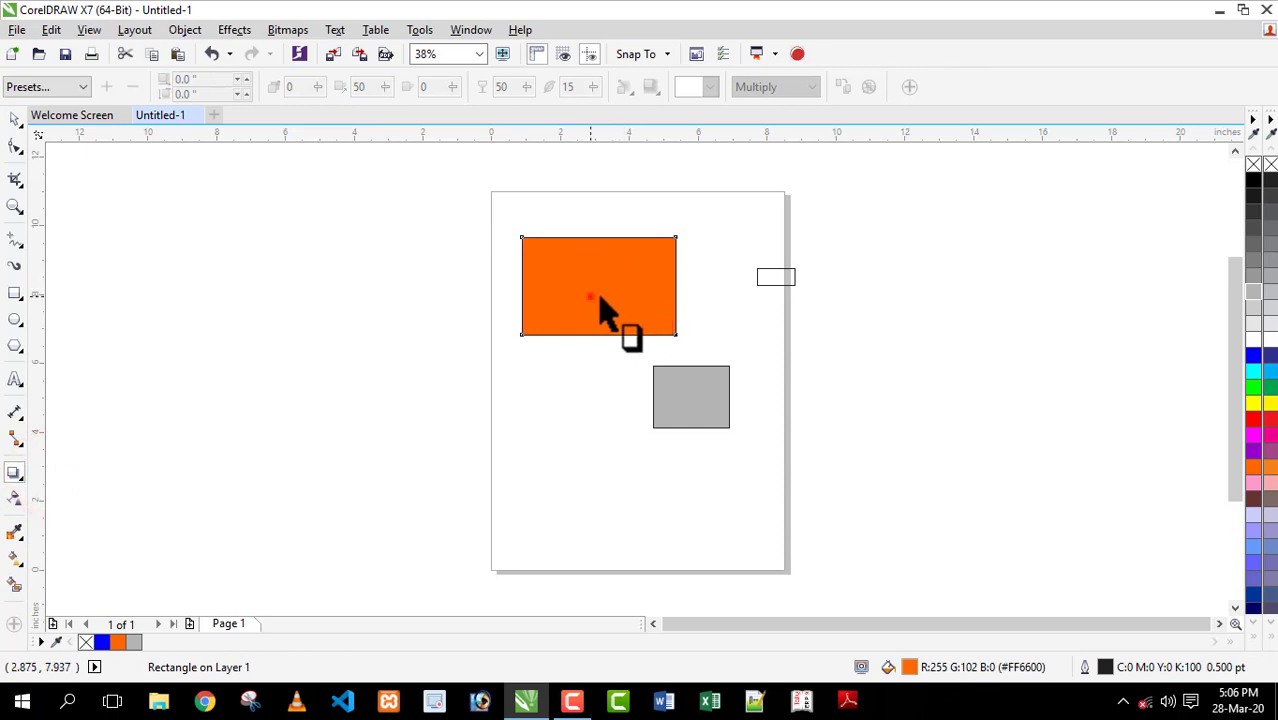
drag(599, 297, 716, 254)
key(z)
drag(485, 188, 776, 371)
drag(648, 368, 654, 347)
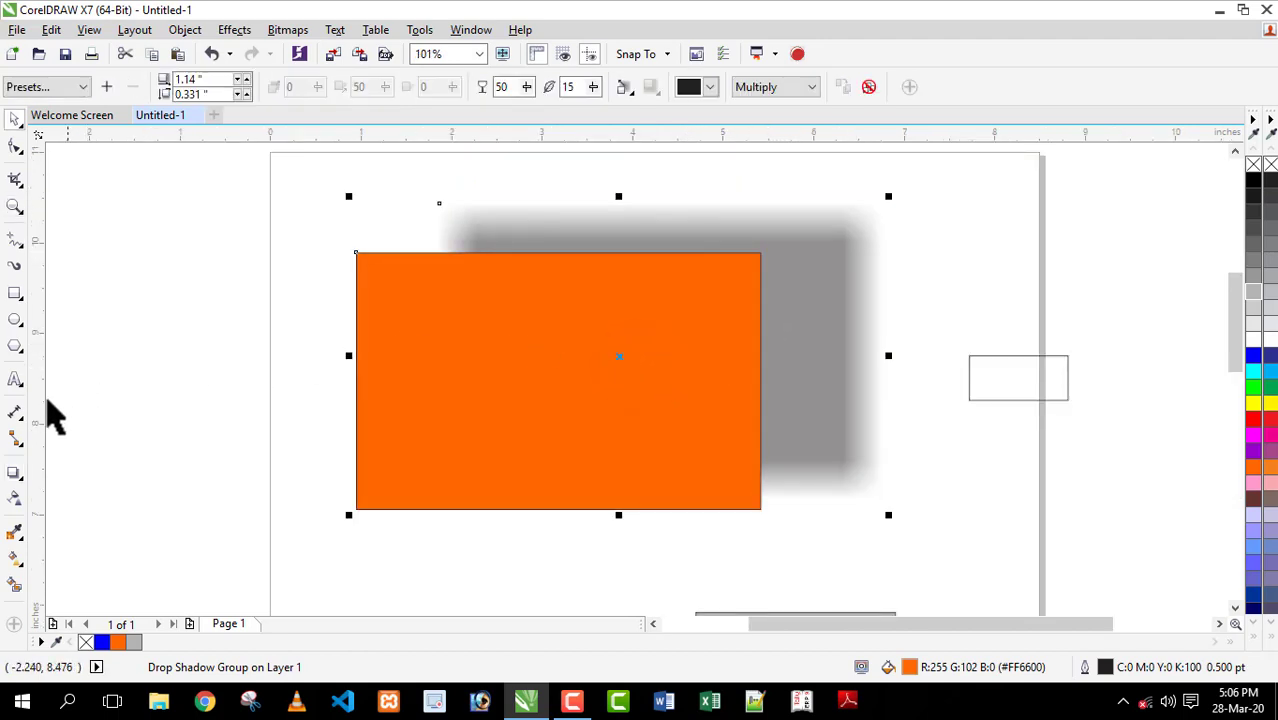
Colour the drop shadow yellow and shift its offset to about 0.46 by 0.69 inches.
click(13, 474)
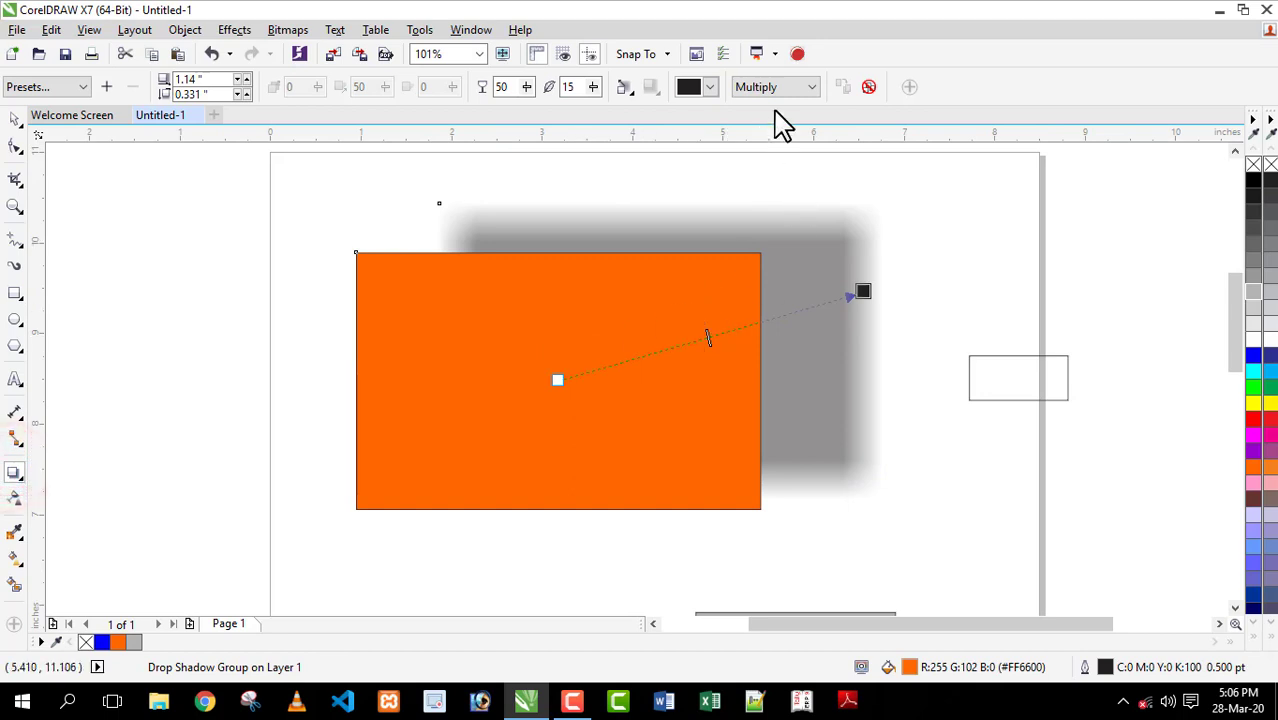
click(709, 87)
click(714, 137)
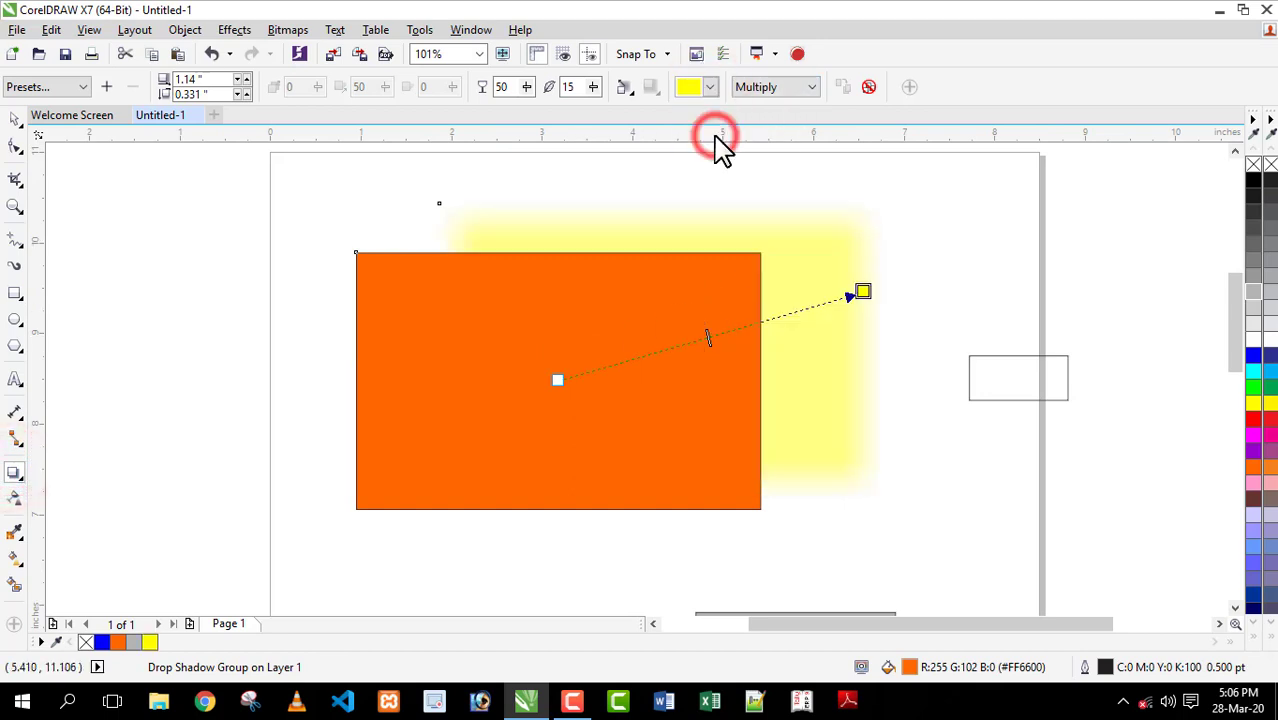
drag(858, 291, 681, 189)
Set the shadow's opacity to 30 and change its colour to dark blue.
click(526, 87)
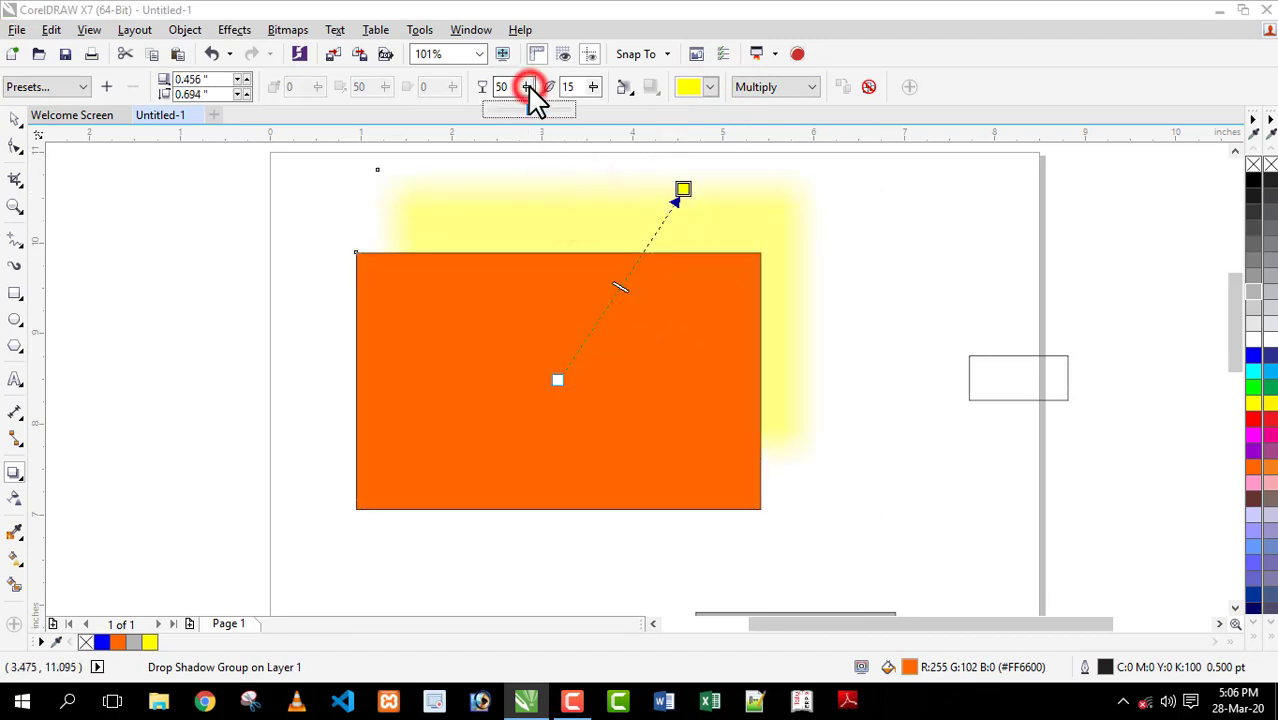
click(513, 110)
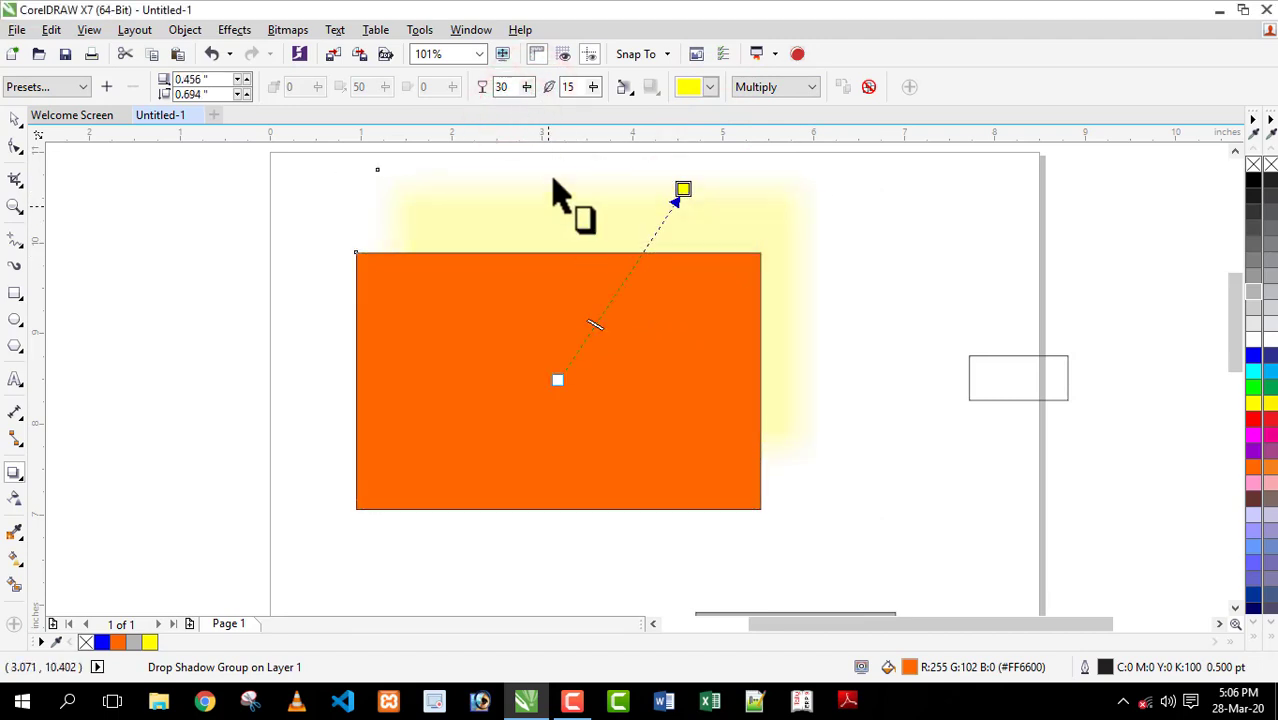
click(707, 88)
click(727, 134)
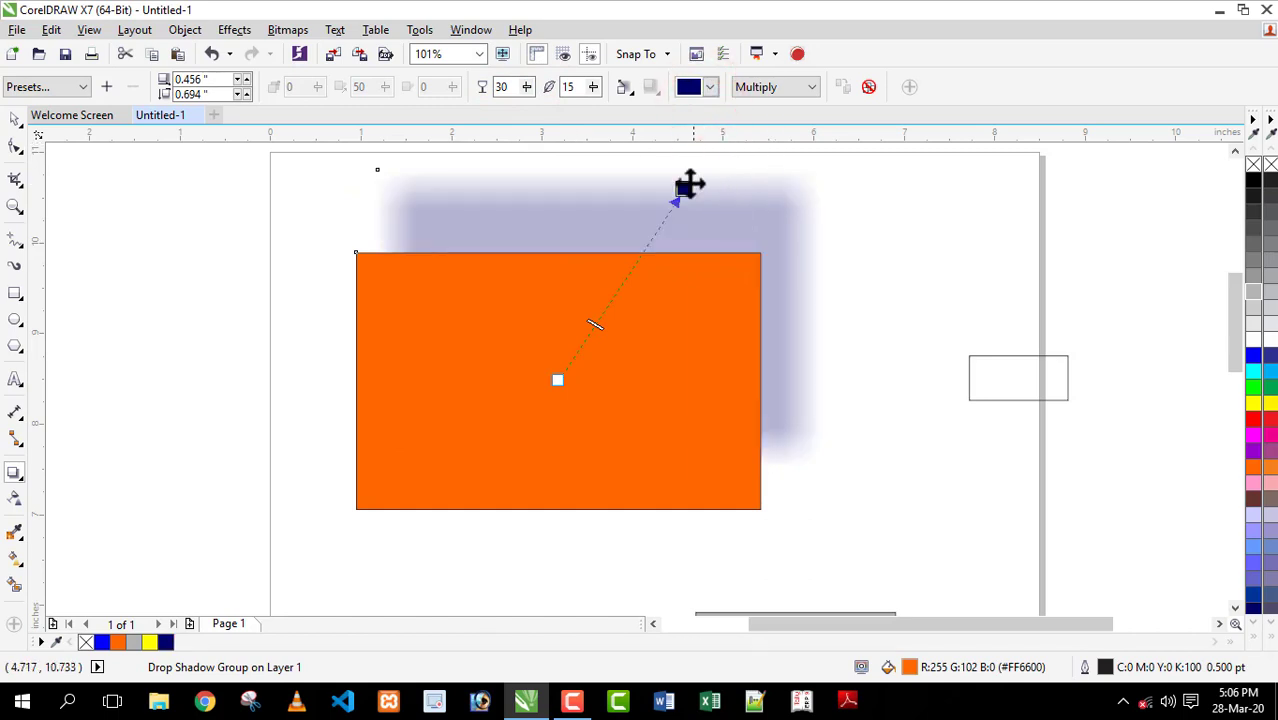
Shift the shadow's offset to about 0.13 by 0.64 inches and vary its opacity through low and high values, finishing at 23.
drag(681, 193, 594, 195)
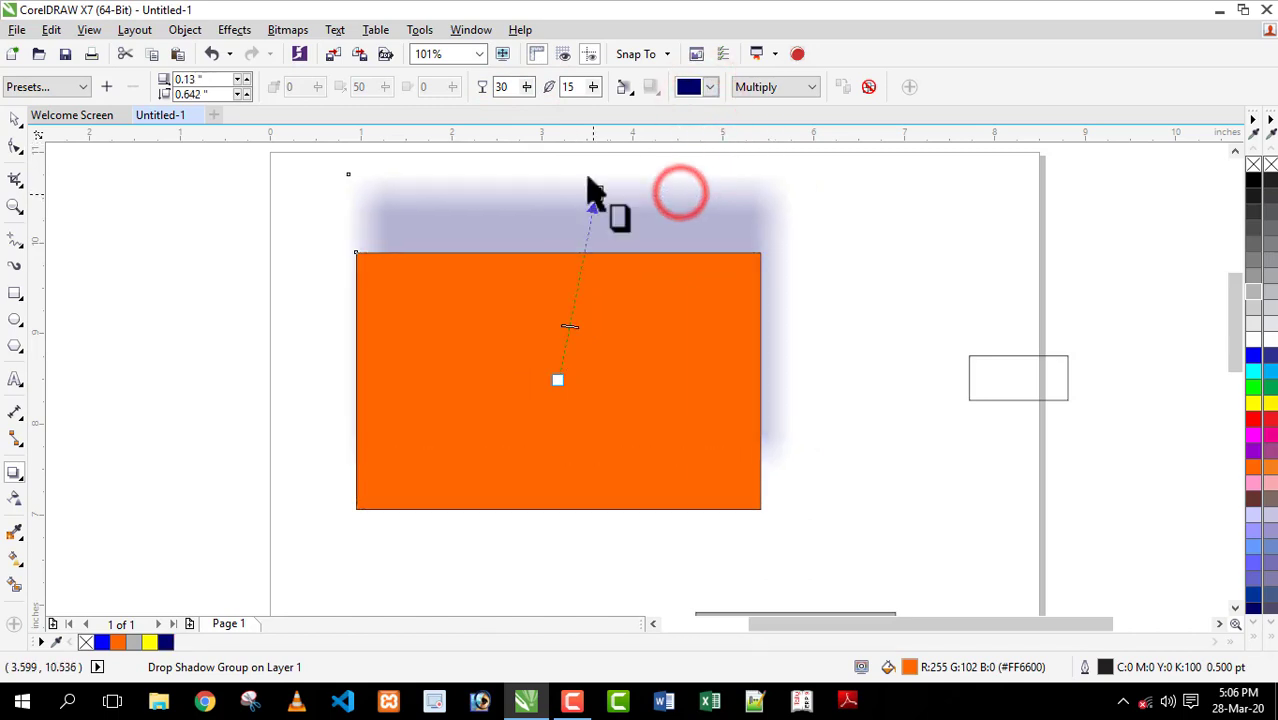
click(526, 87)
click(512, 110)
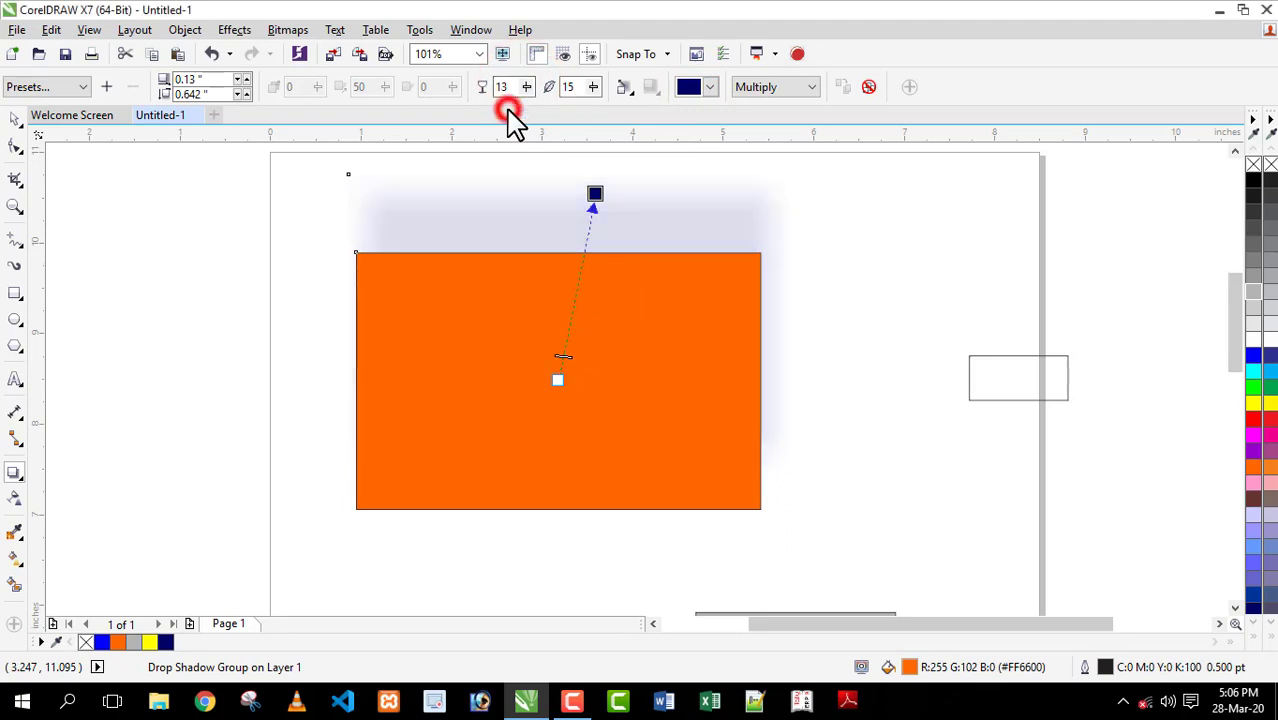
click(553, 110)
click(526, 87)
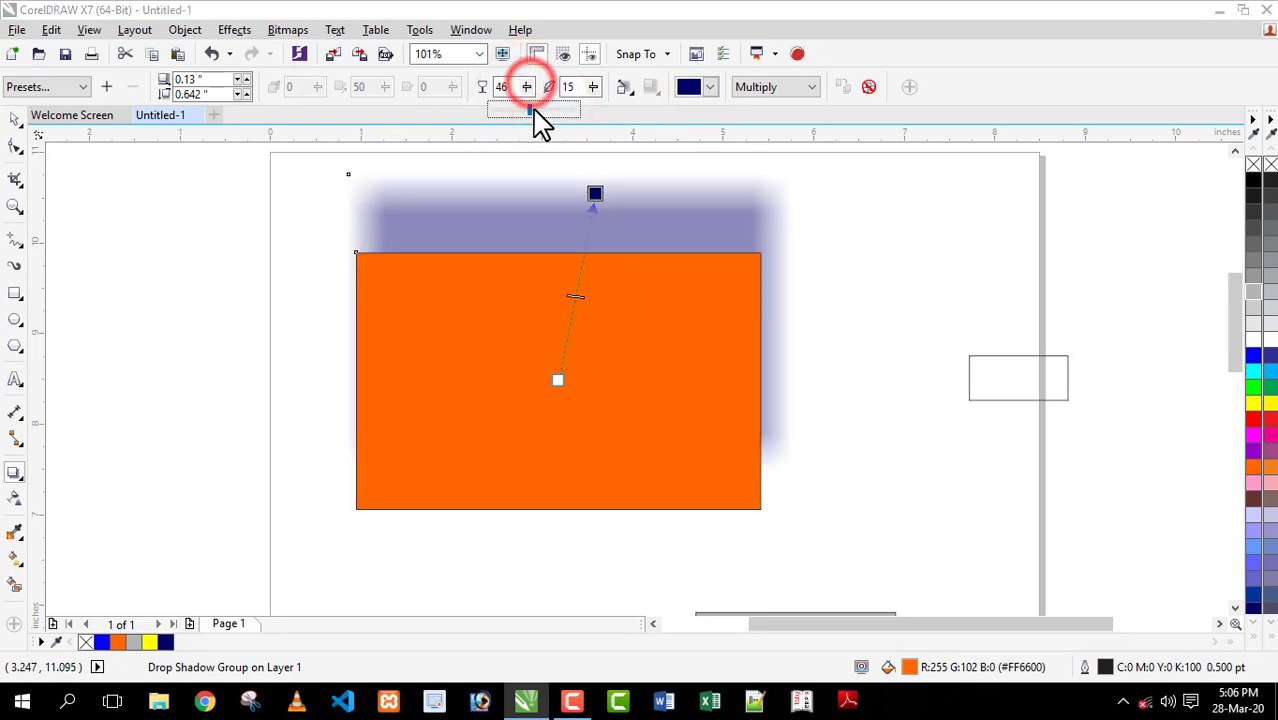
click(505, 110)
click(526, 87)
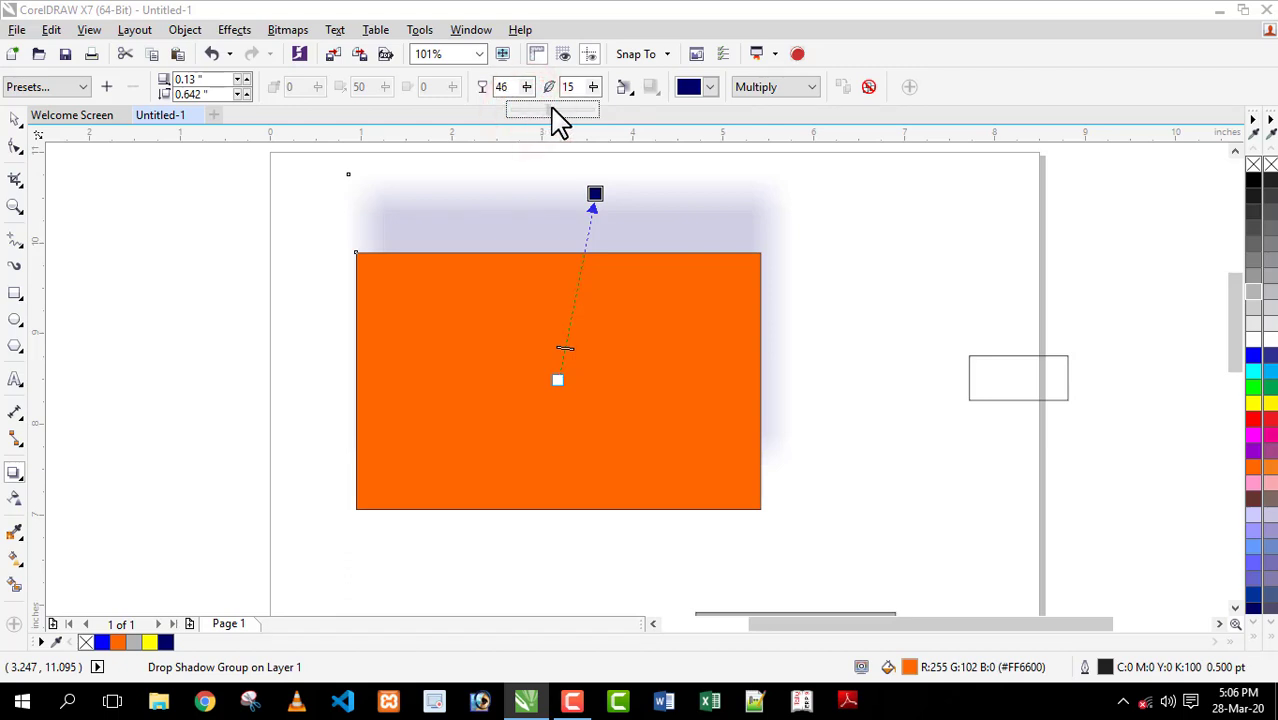
click(581, 110)
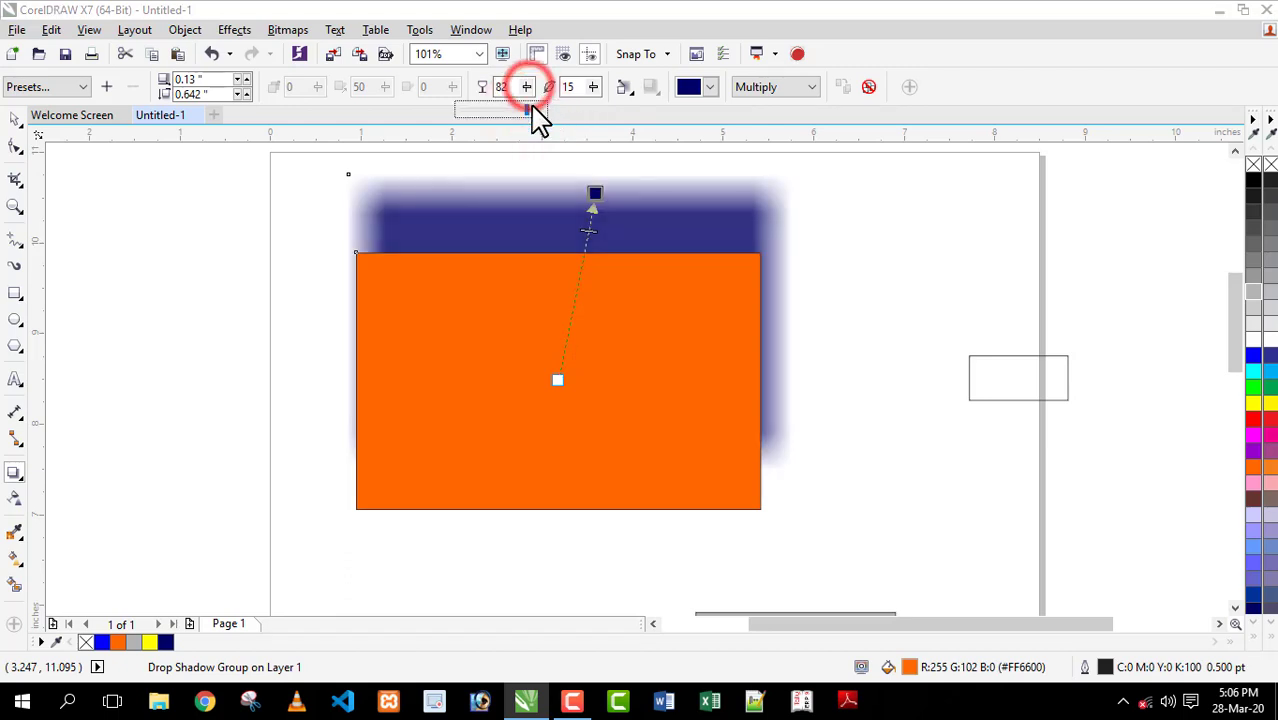
click(480, 110)
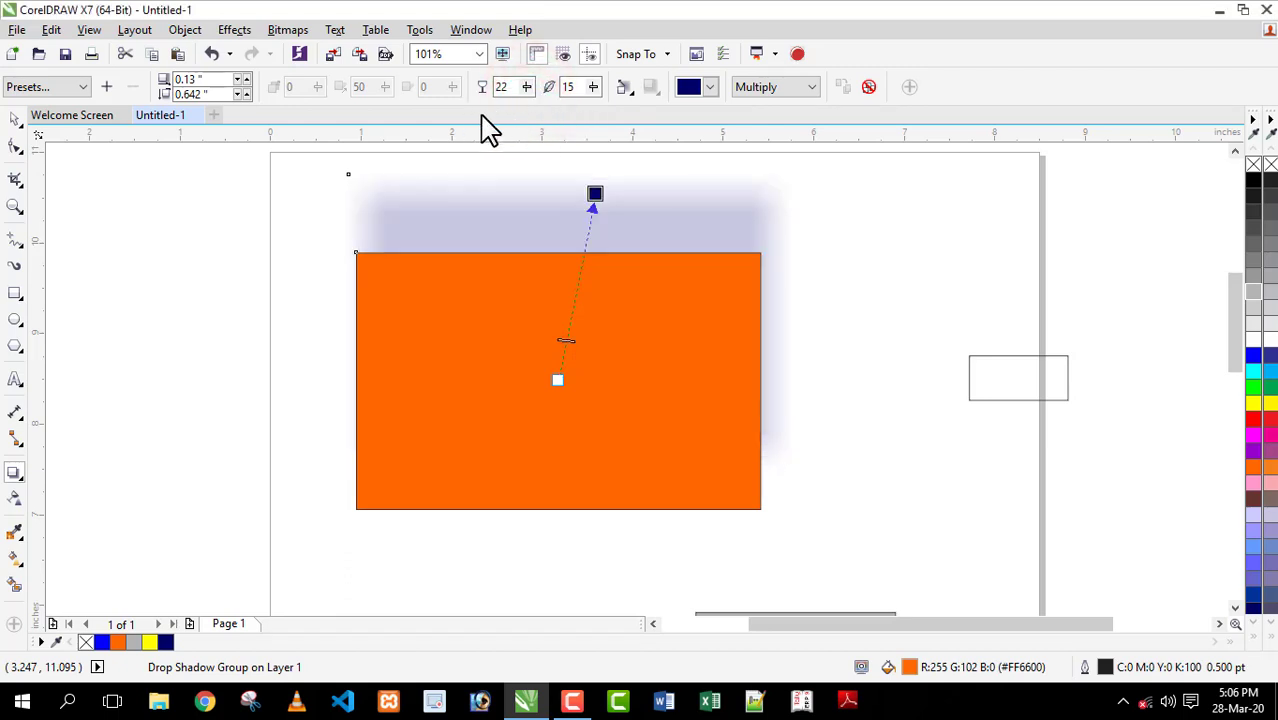
click(526, 87)
click(522, 112)
Raise the shadow's feathering to 79, and reduce it to 44.
click(593, 87)
click(593, 90)
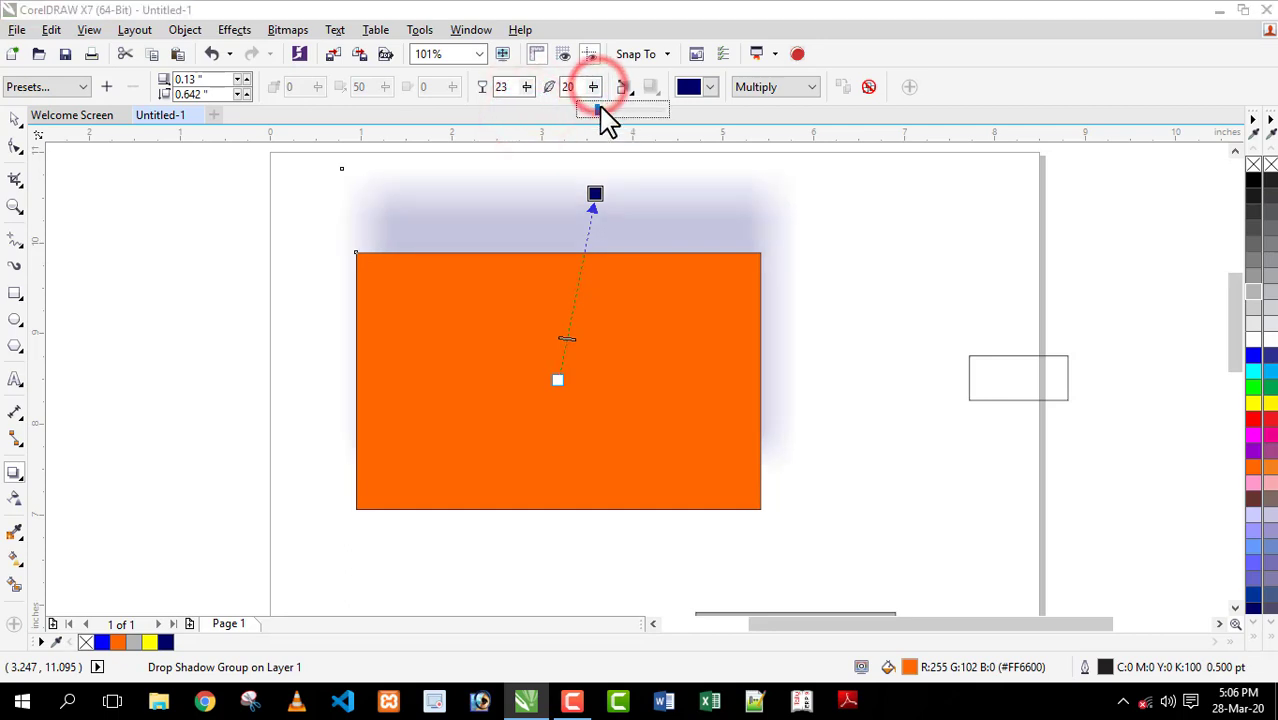
drag(593, 110, 655, 120)
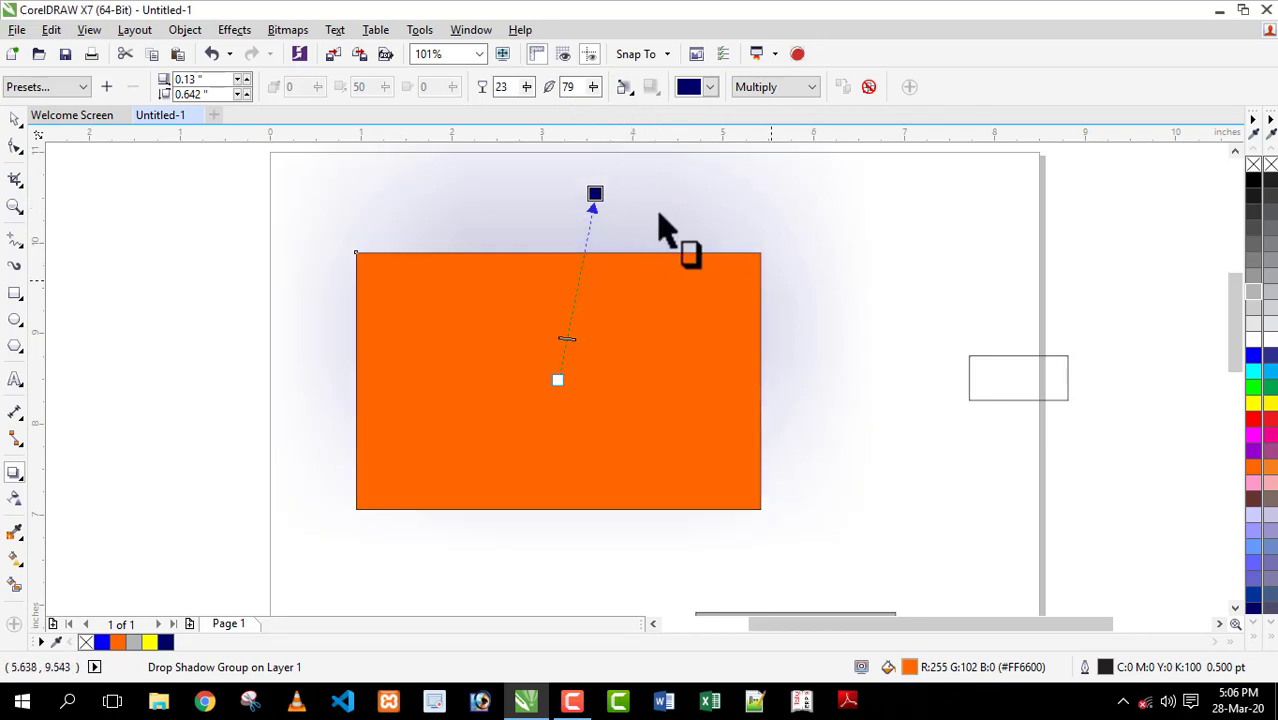
click(593, 88)
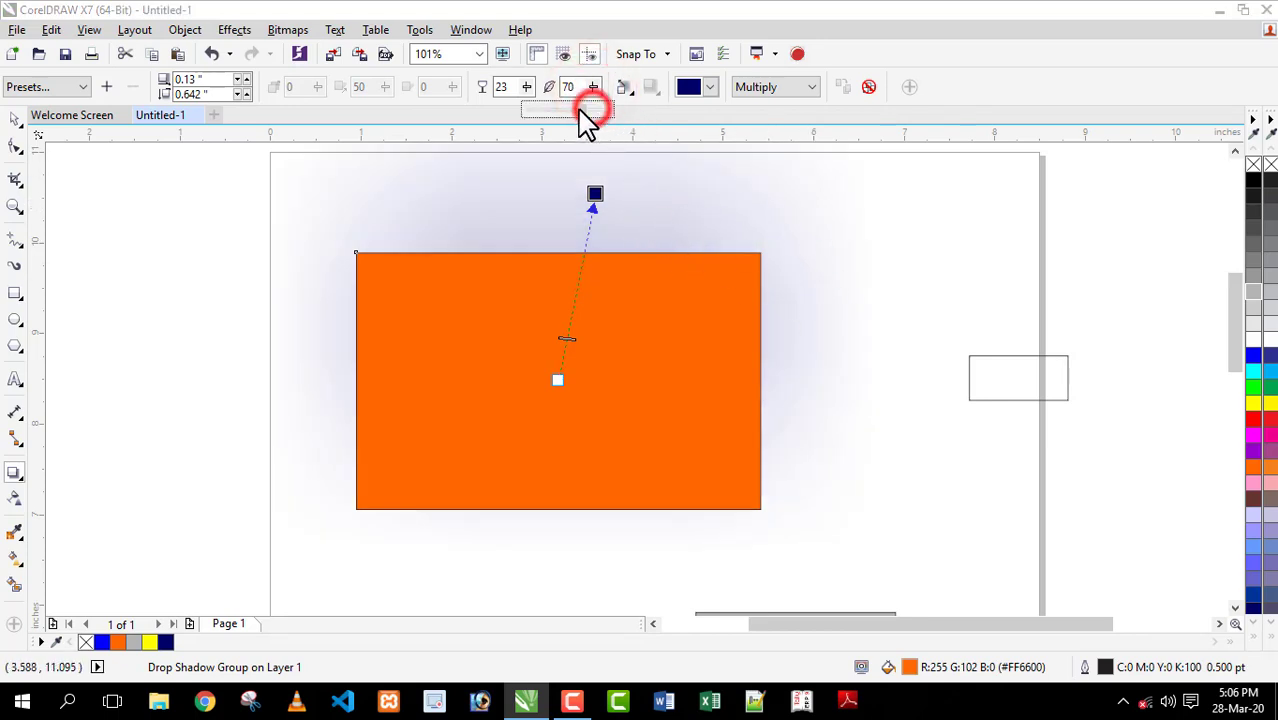
drag(590, 107, 565, 126)
Try the Inside, Middle, Outside and Average feathering directions on the rectangle's shadow in turn.
click(624, 88)
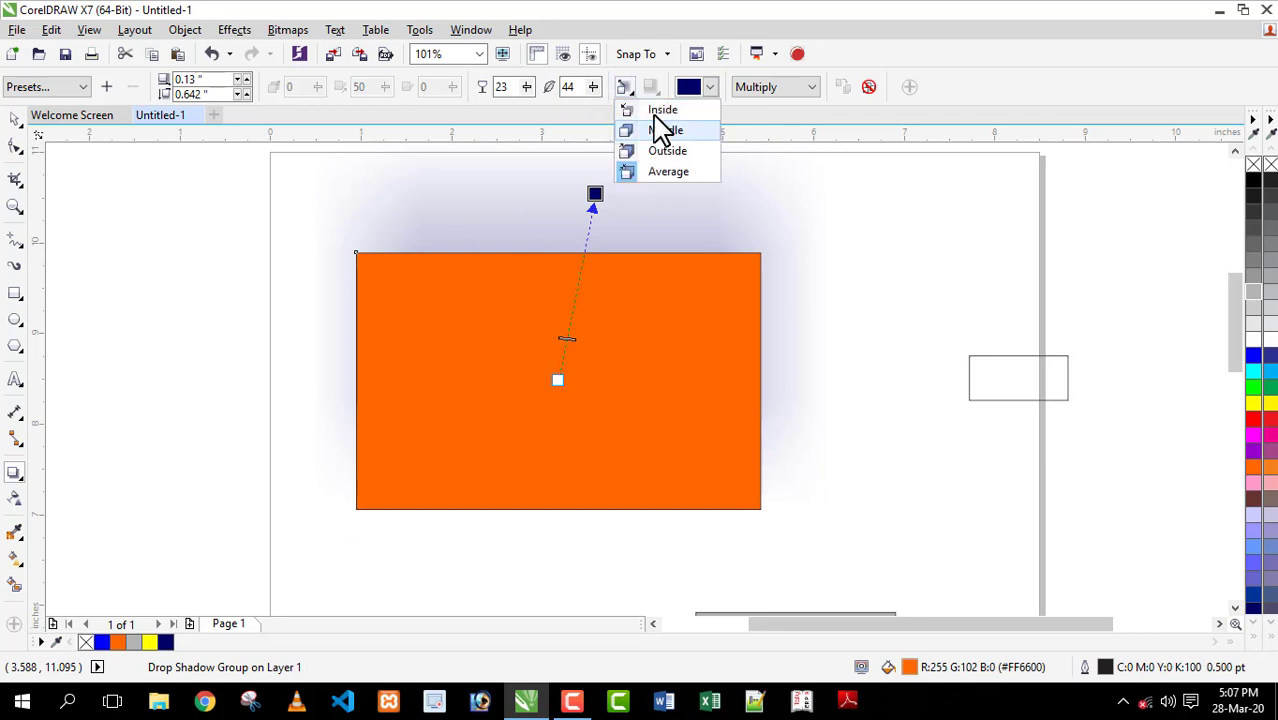
click(651, 109)
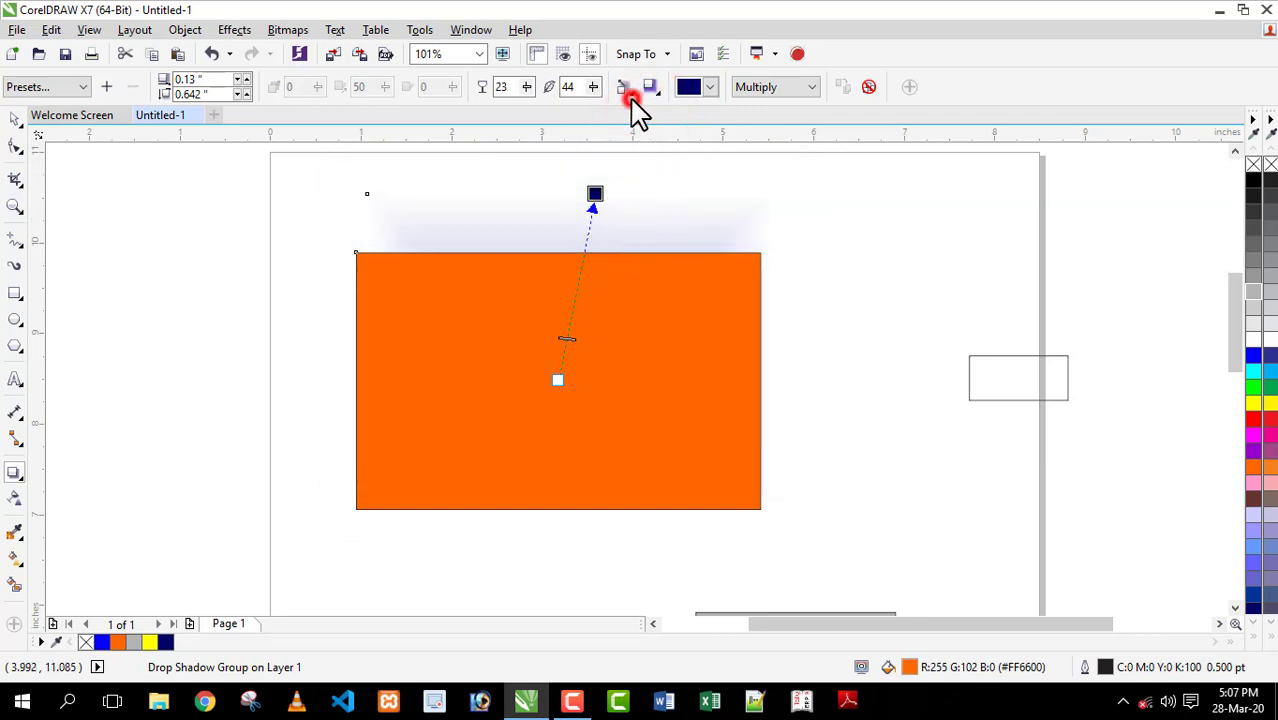
click(626, 88)
click(651, 132)
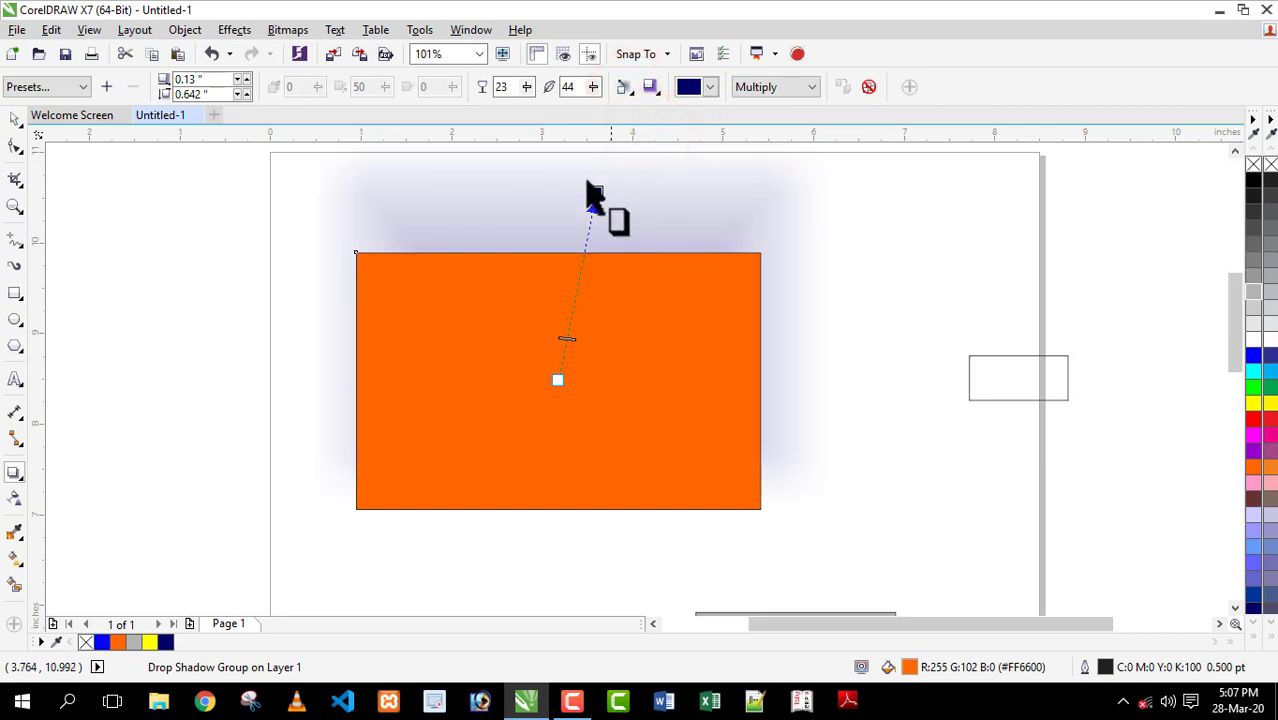
click(624, 88)
click(655, 152)
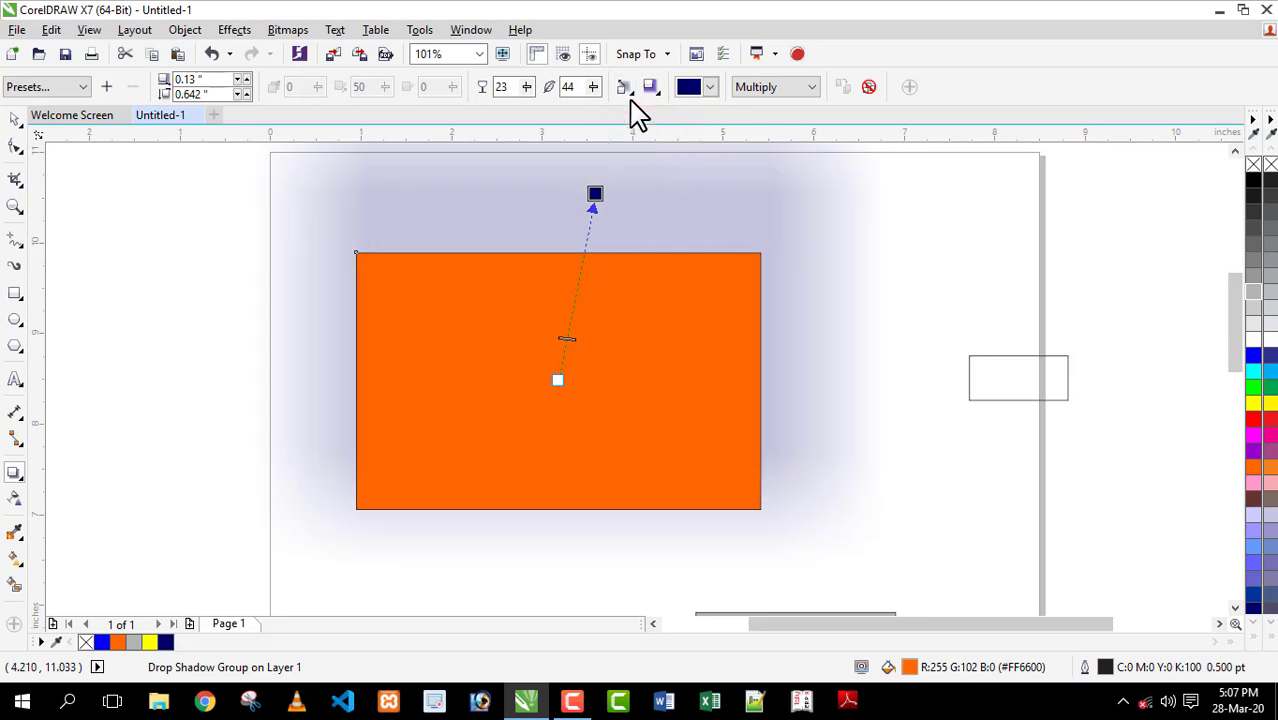
click(626, 88)
click(650, 172)
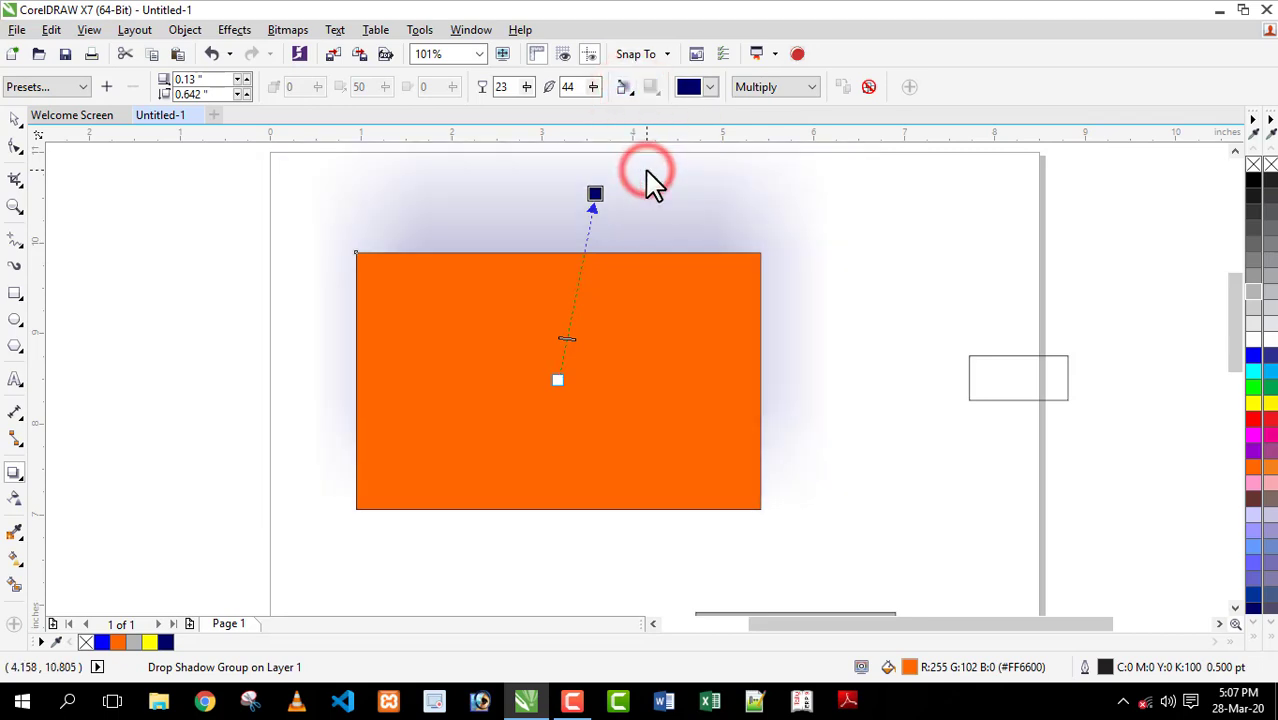
Set the feathering direction to Inside and move the shadow to an offset of about 1.14 by 0.69 inches.
click(628, 89)
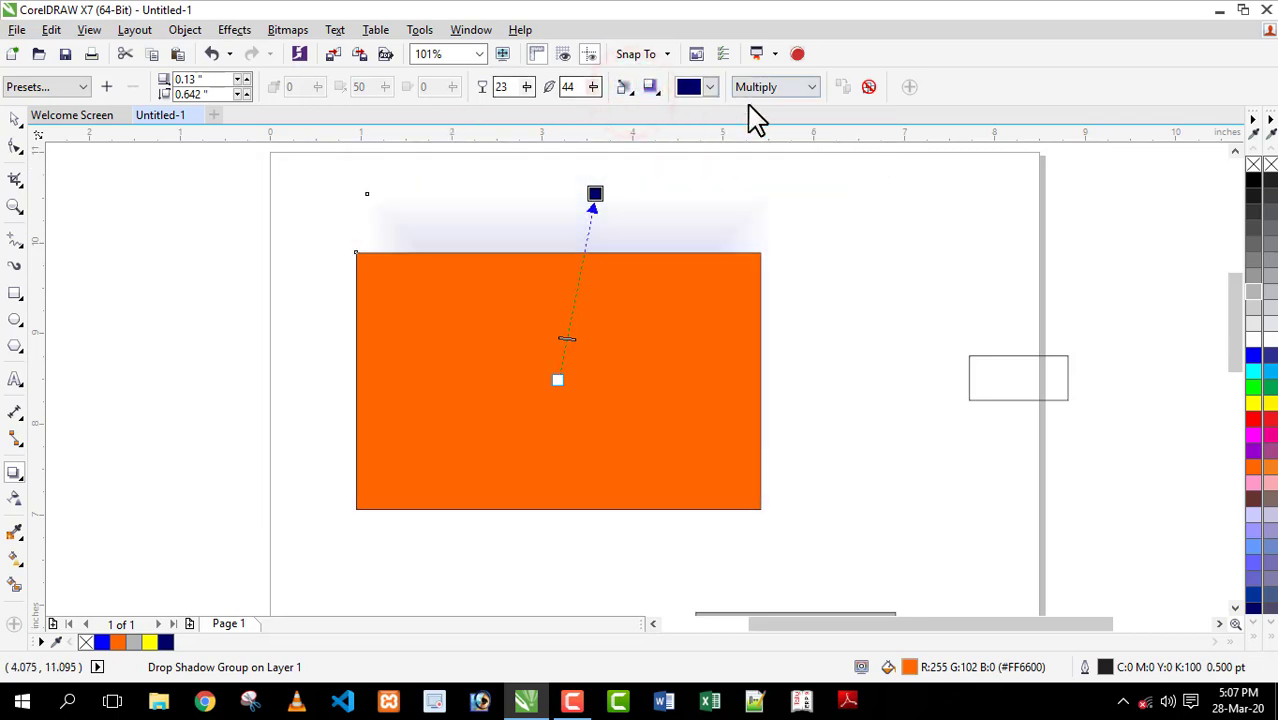
drag(594, 194, 863, 196)
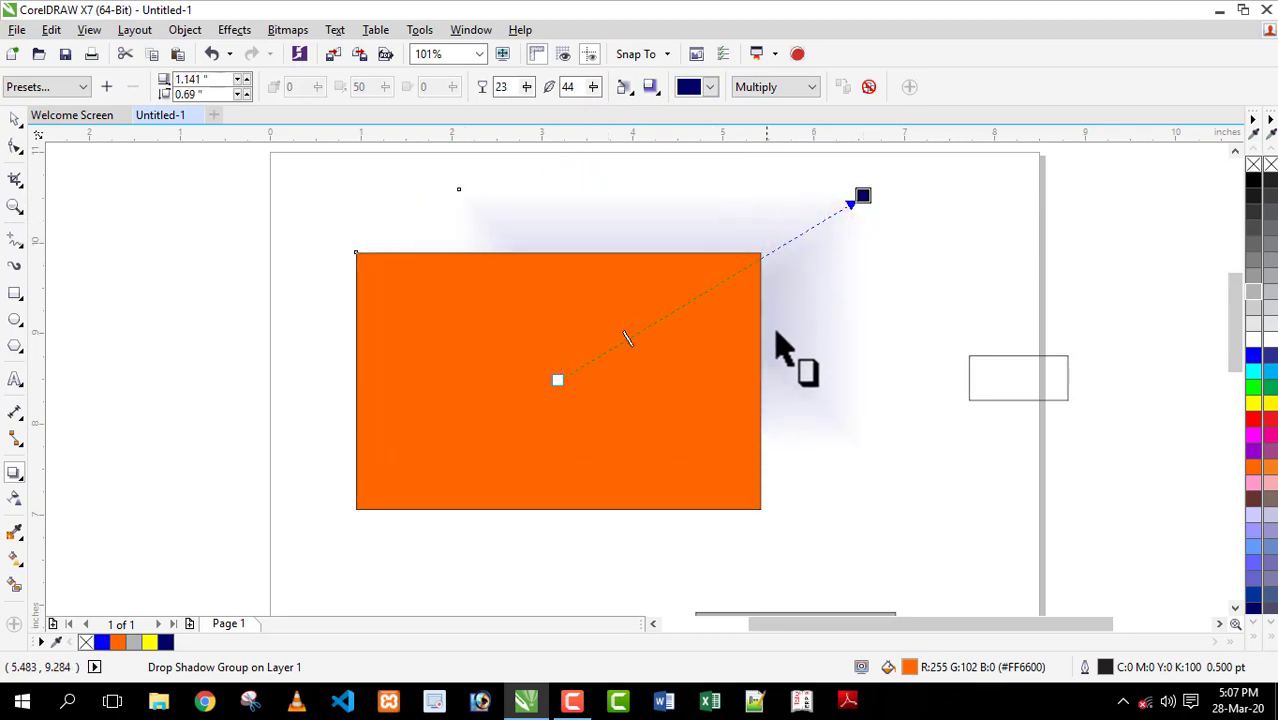
Clear the drop shadow from the orange rectangle and move the rectangle over the page's right edge.
click(869, 89)
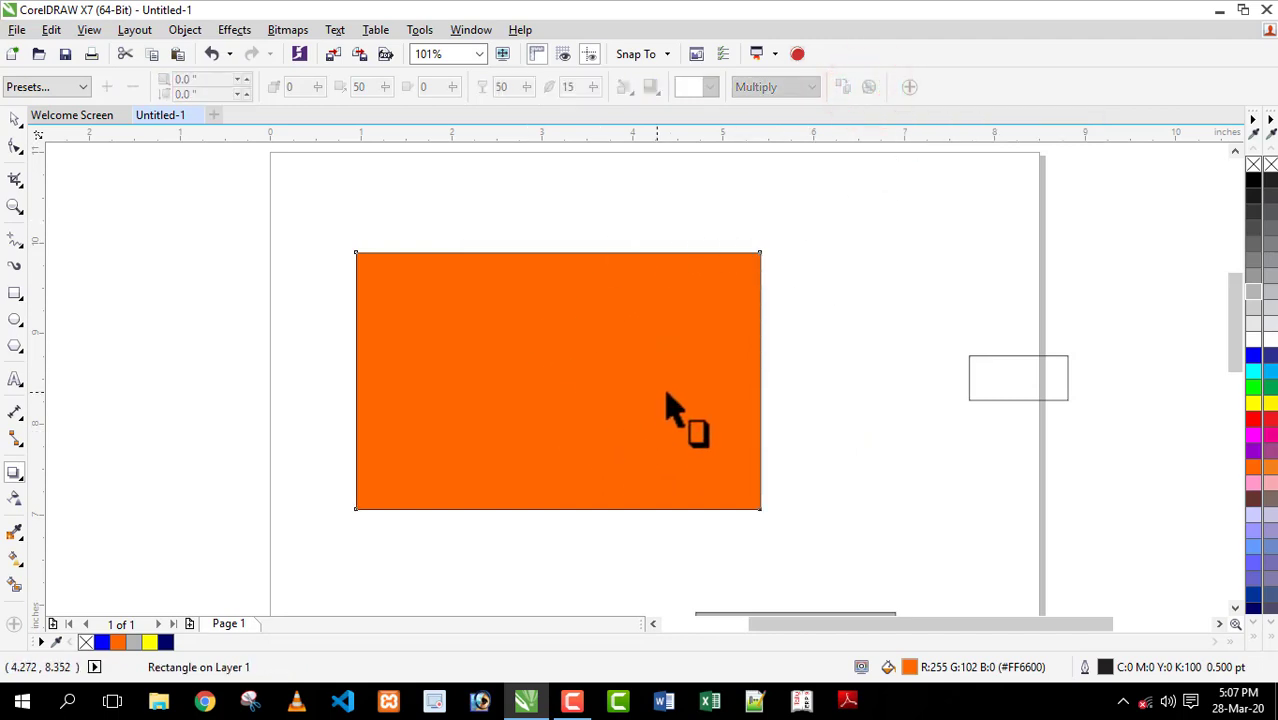
key(space)
drag(577, 374, 948, 331)
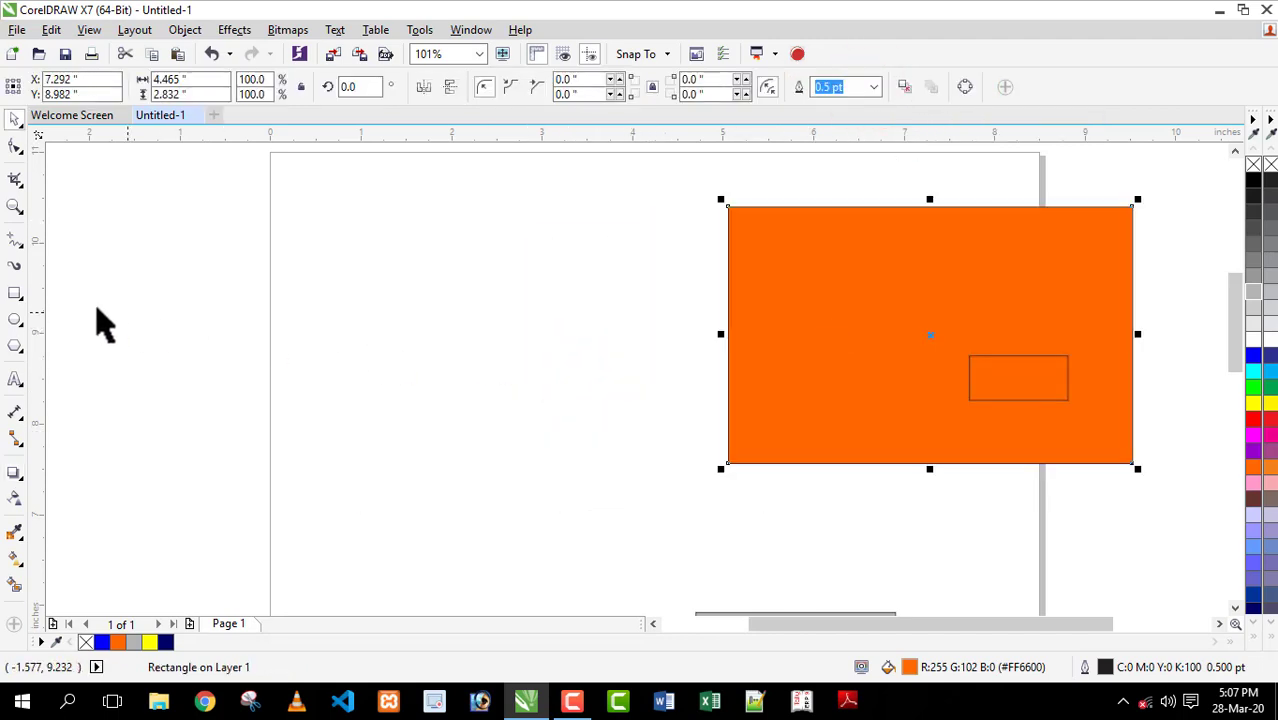
Add the artistic text "UPCISS" beside the orange rectangle, enlarge it to about 73 pt and place it near the page's left edge.
click(15, 380)
click(360, 291)
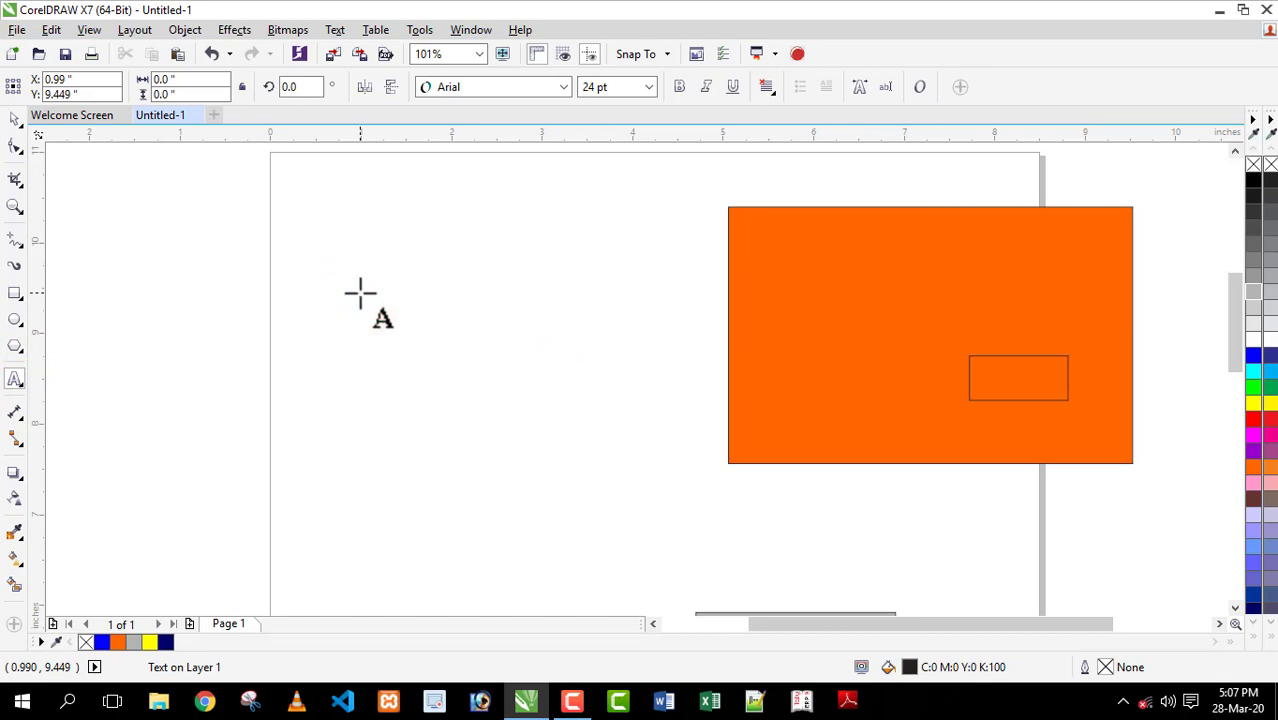
key(ctrl+v)
drag(477, 297, 613, 365)
drag(598, 306, 513, 343)
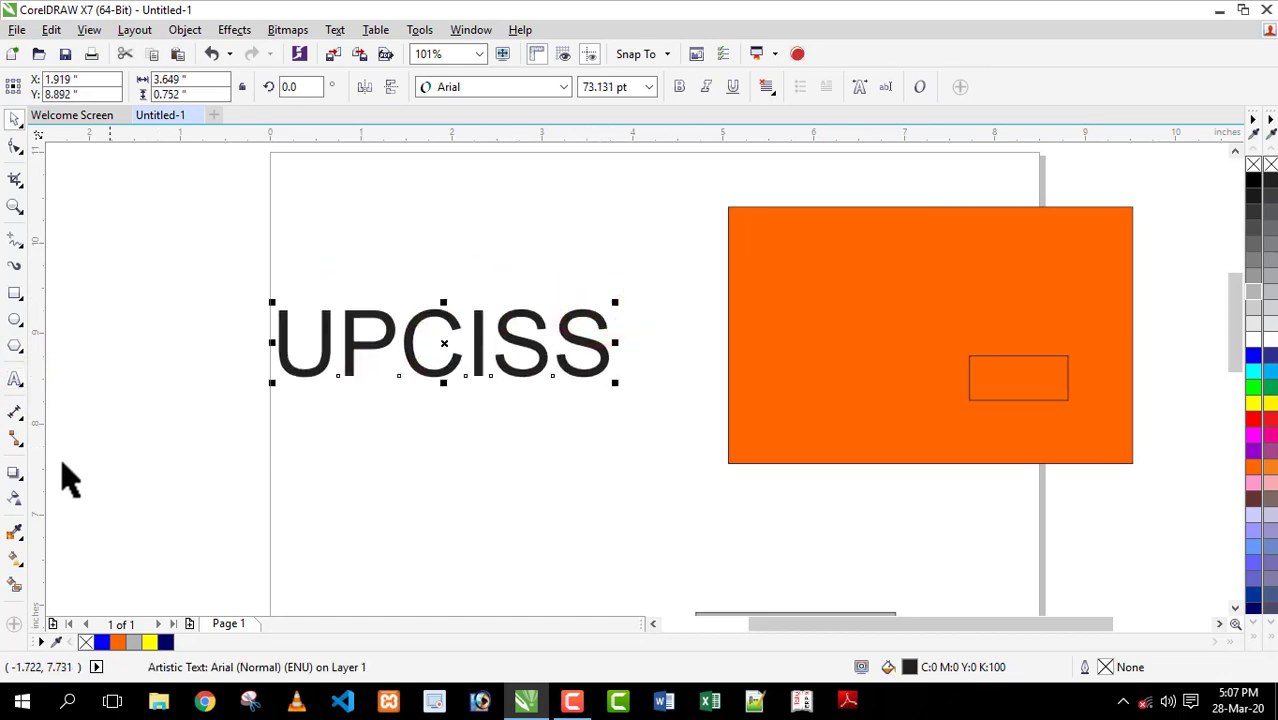
Apply a drop shadow to the "UPCISS" text with an offset of about 0.003 by 0.006 inches.
click(14, 475)
click(408, 351)
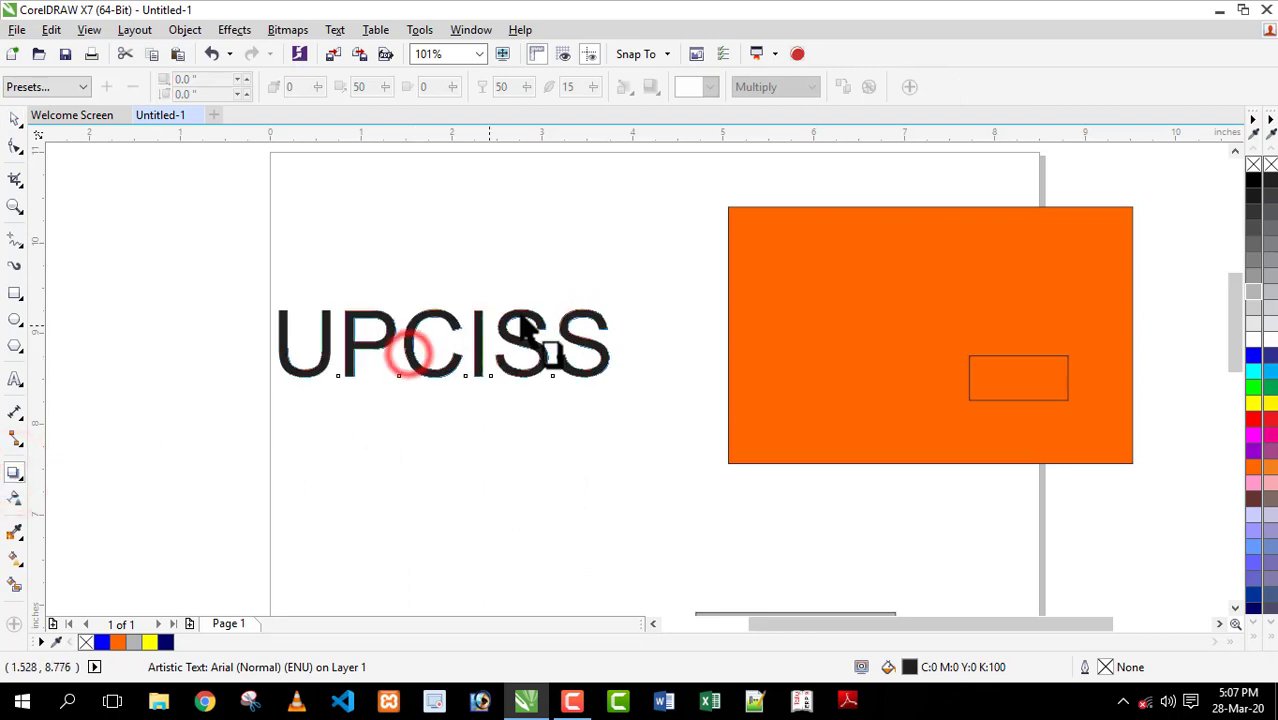
drag(556, 300, 458, 308)
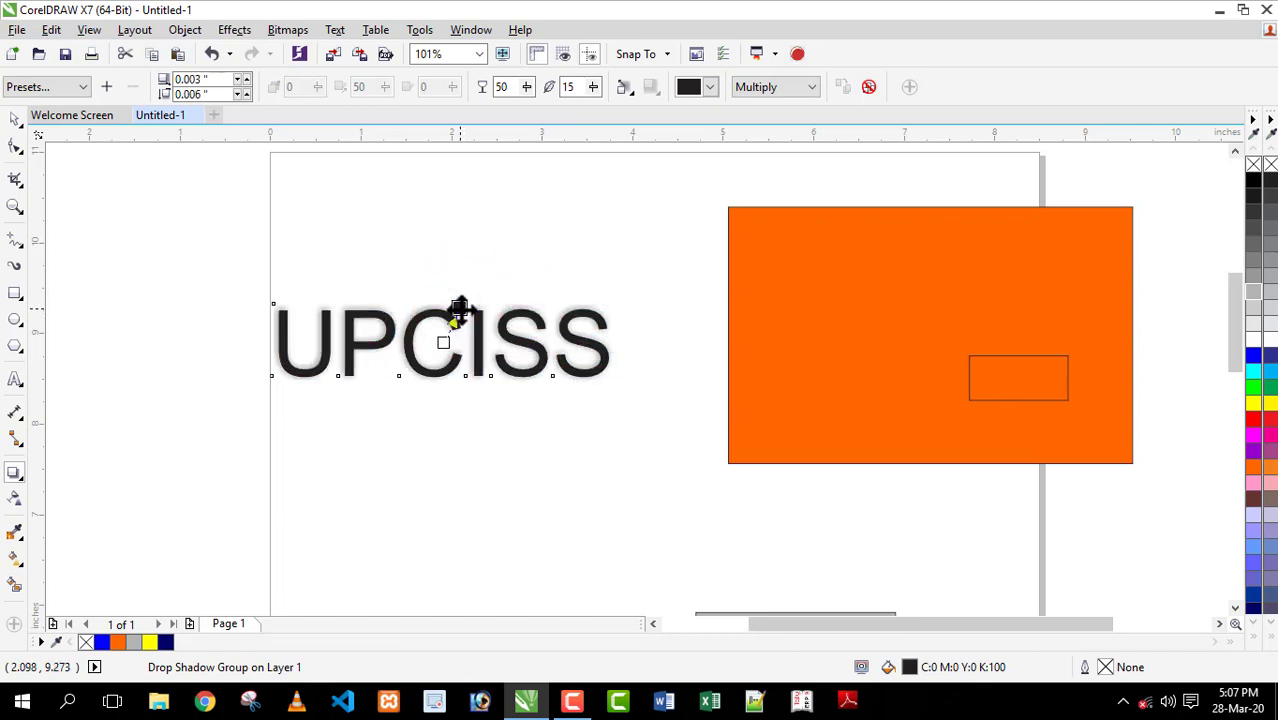
Change the text's shadow color to red, and finally to dark blue.
click(709, 87)
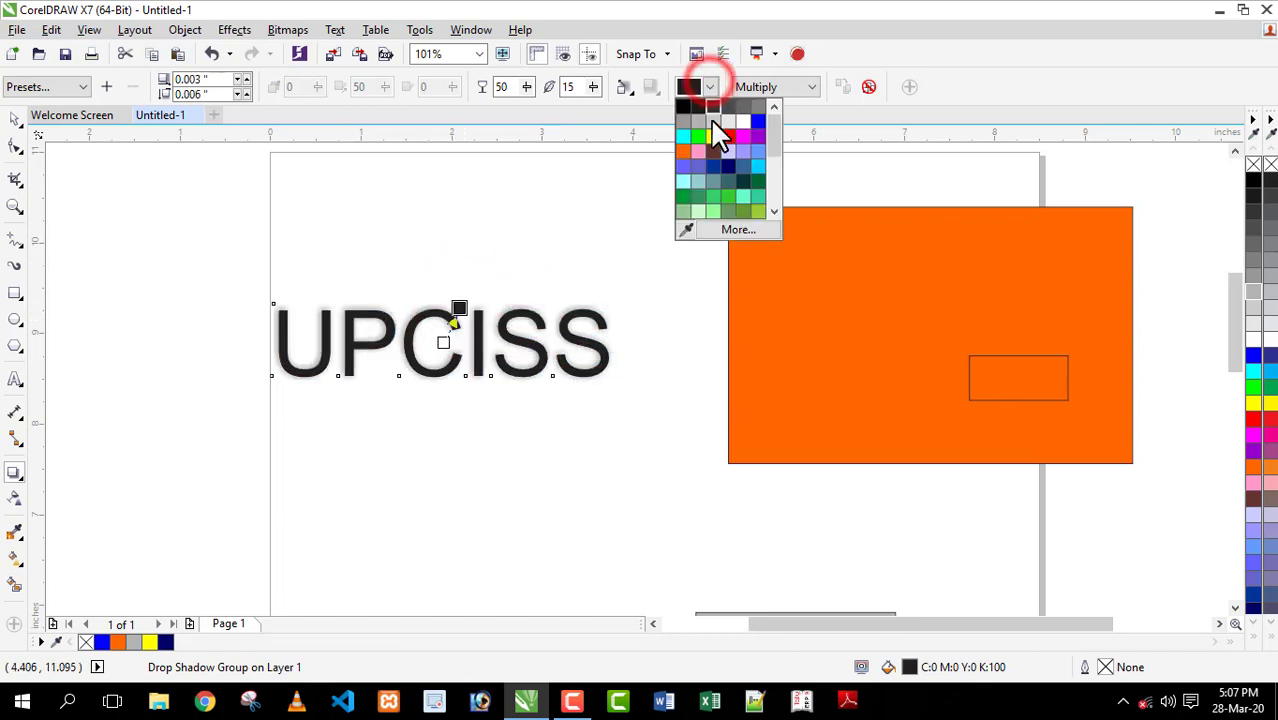
click(728, 136)
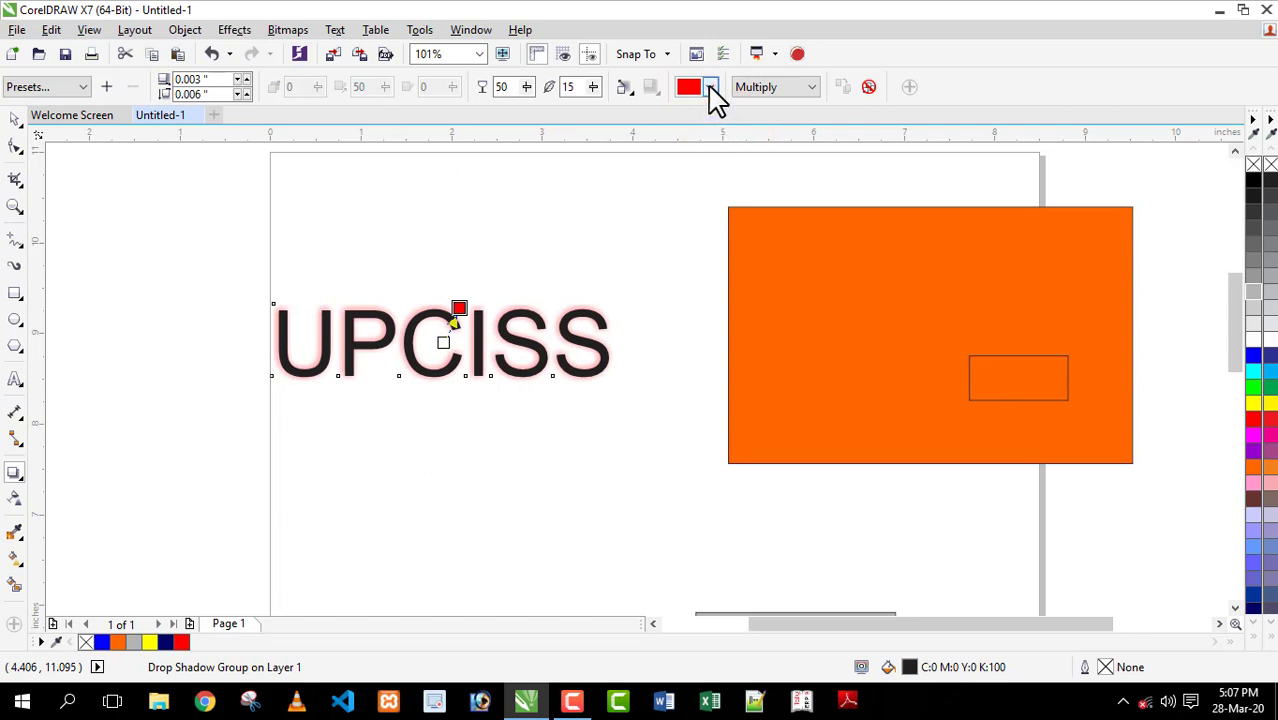
click(710, 88)
click(728, 137)
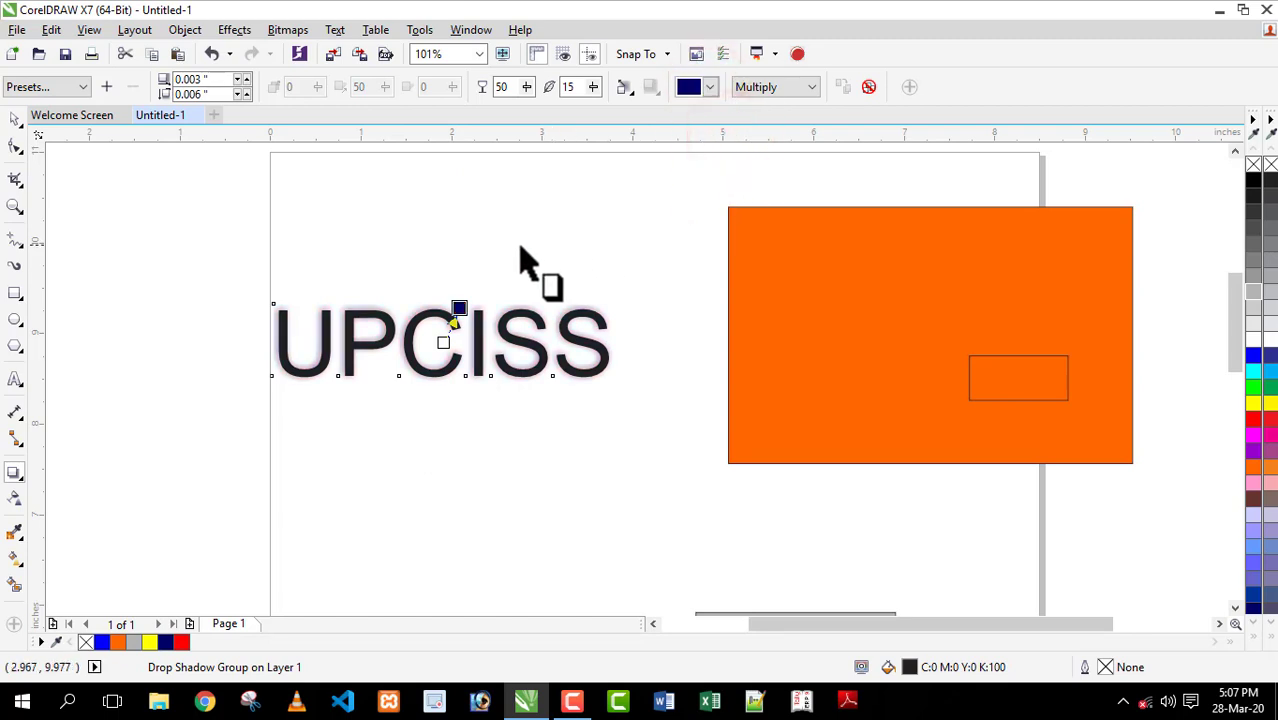
Move the shadowed "UPCISS" text about 0.7 inches to the right, toward the orange rectangle.
click(16, 119)
click(272, 196)
drag(415, 352, 475, 343)
Delete all objects, leaving the page empty.
click(16, 474)
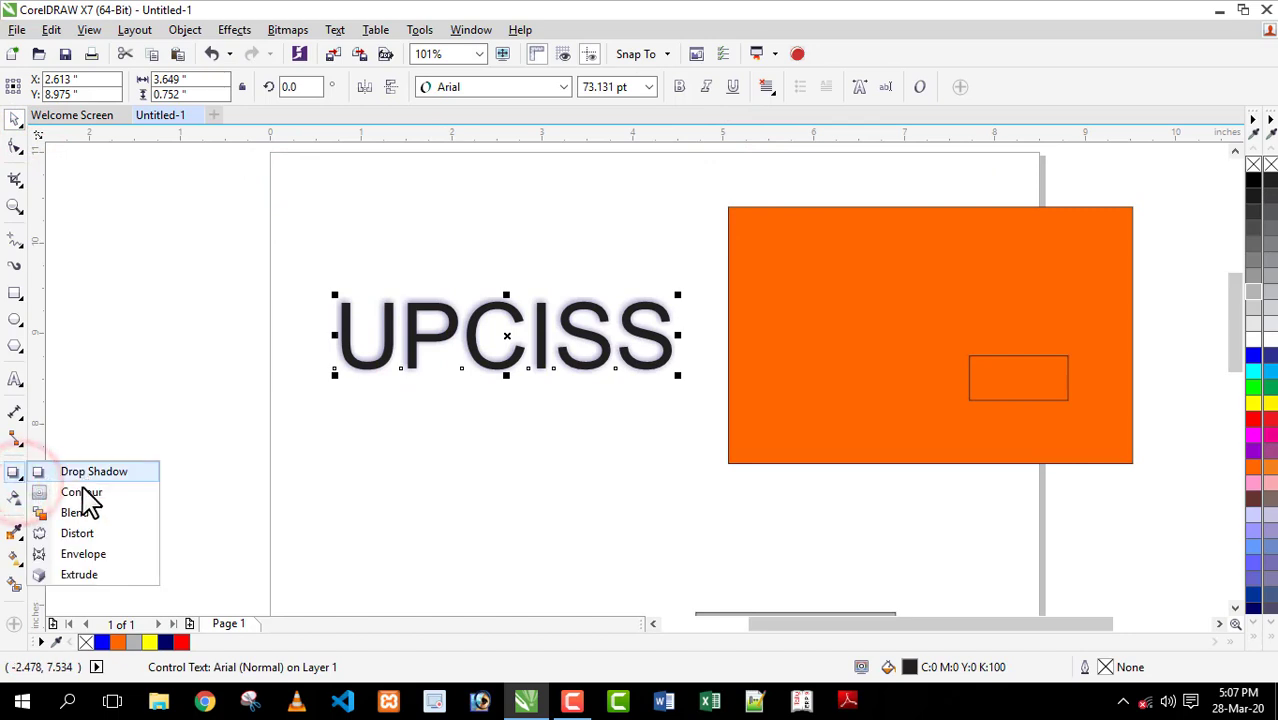
click(320, 478)
key(ctrl+a)
key(Delete)
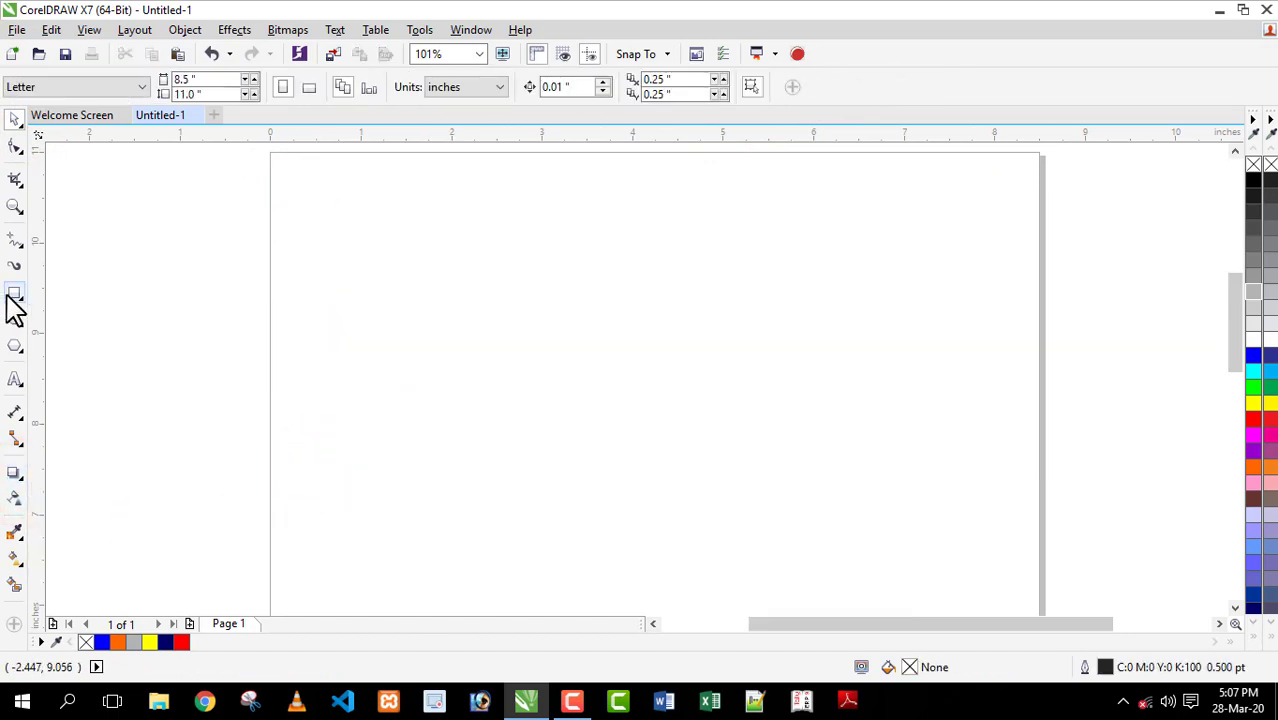
Draw a square about 2.92 inches wide and, to its right, a rectangle about 3.27 by 2.34 inches.
click(15, 293)
mouse_move(310, 230)
mouse_down()
mouse_move(516, 448)
mouse_move(391, 262)
mouse_move(557, 482)
mouse_move(386, 264)
mouse_move(359, 286)
mouse_move(557, 492)
mouse_up()
drag(676, 266, 972, 482)
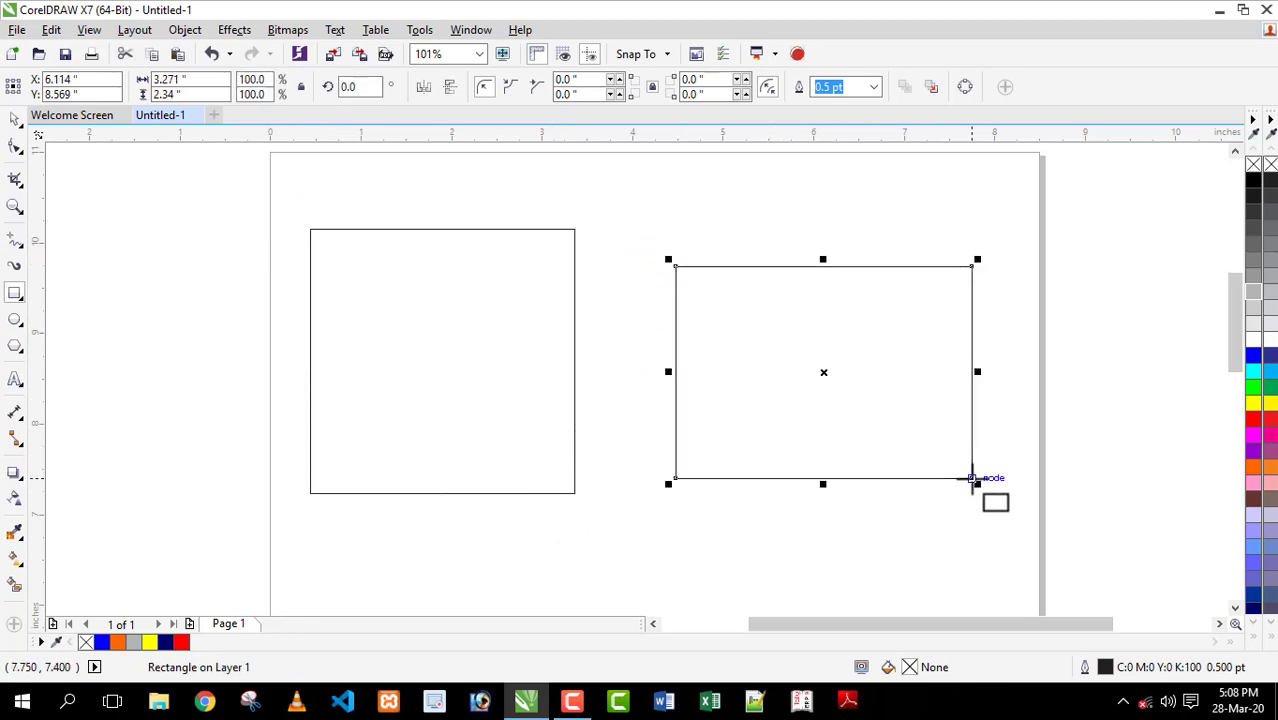
Shift the rectangle and the square slightly upward, centering the square at about X 1.94 and Y 8.82 inches.
drag(901, 407, 903, 382)
click(773, 151)
click(465, 321)
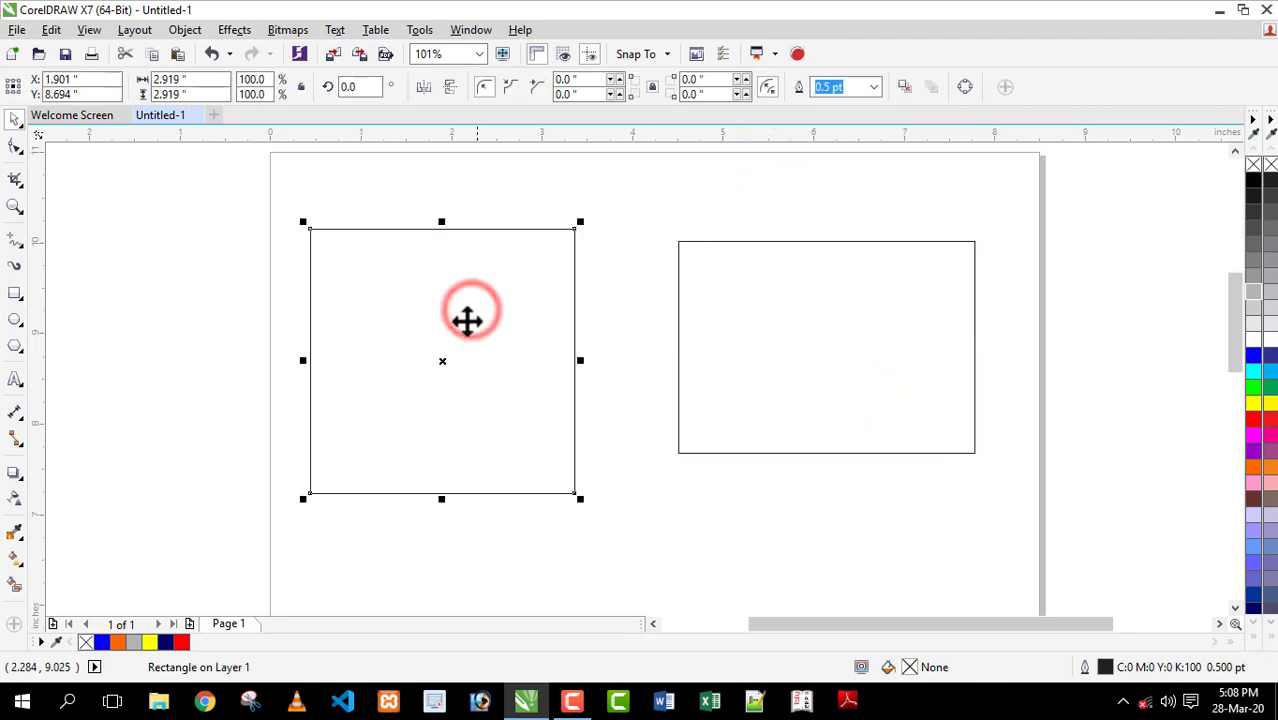
drag(442, 314, 446, 303)
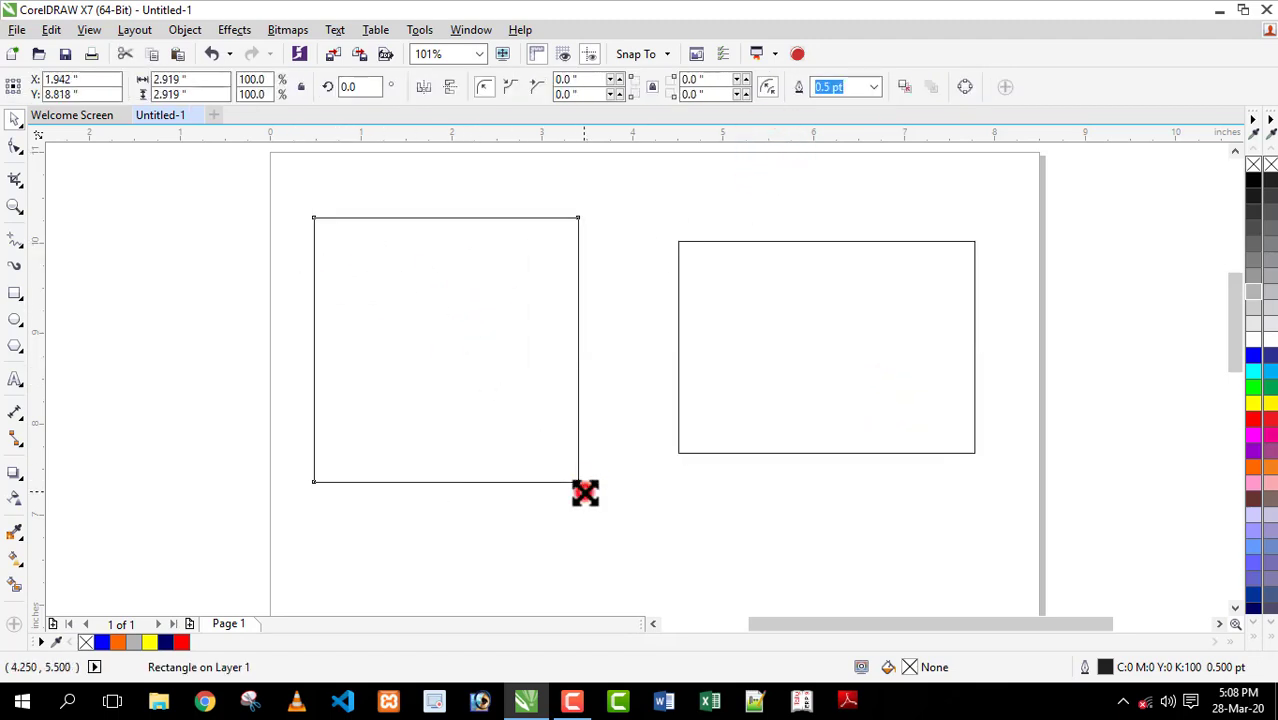
Create a 94.3% scaled copy inside the square and repeat it to build evenly spaced concentric squares.
drag(585, 492, 588, 508)
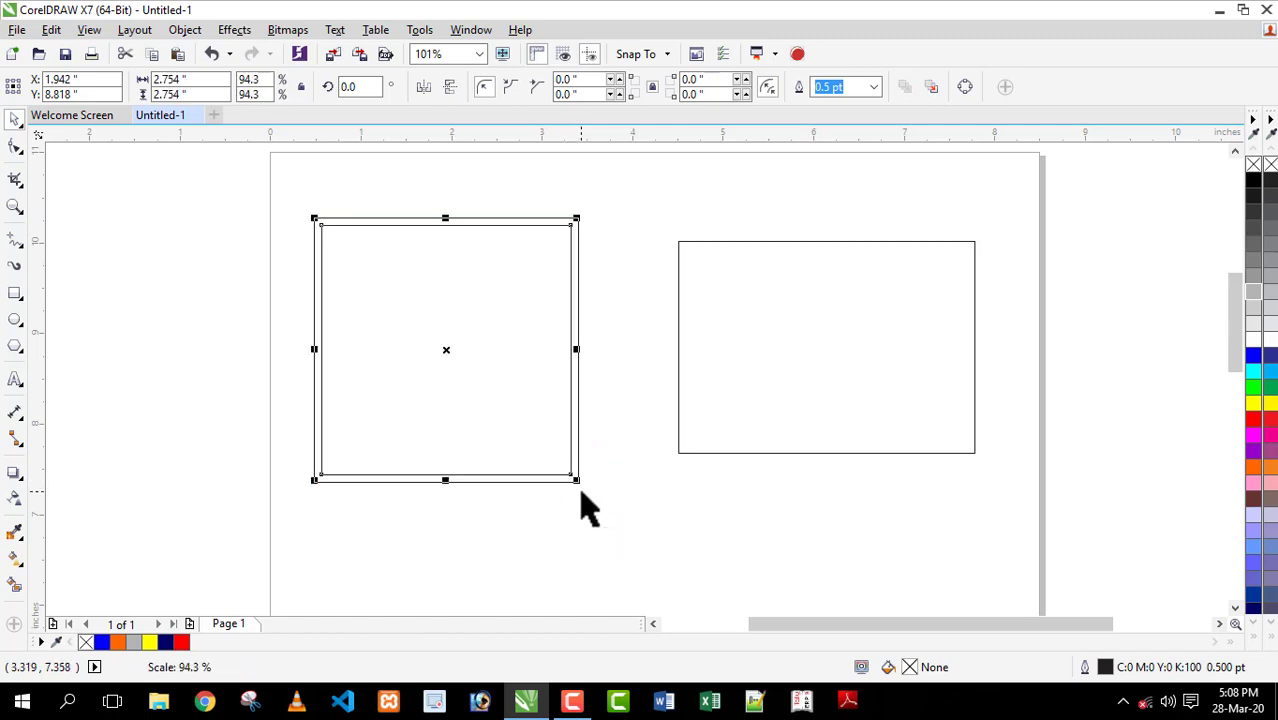
key(ctrl+r)
key(ctrl+r)
click(619, 450)
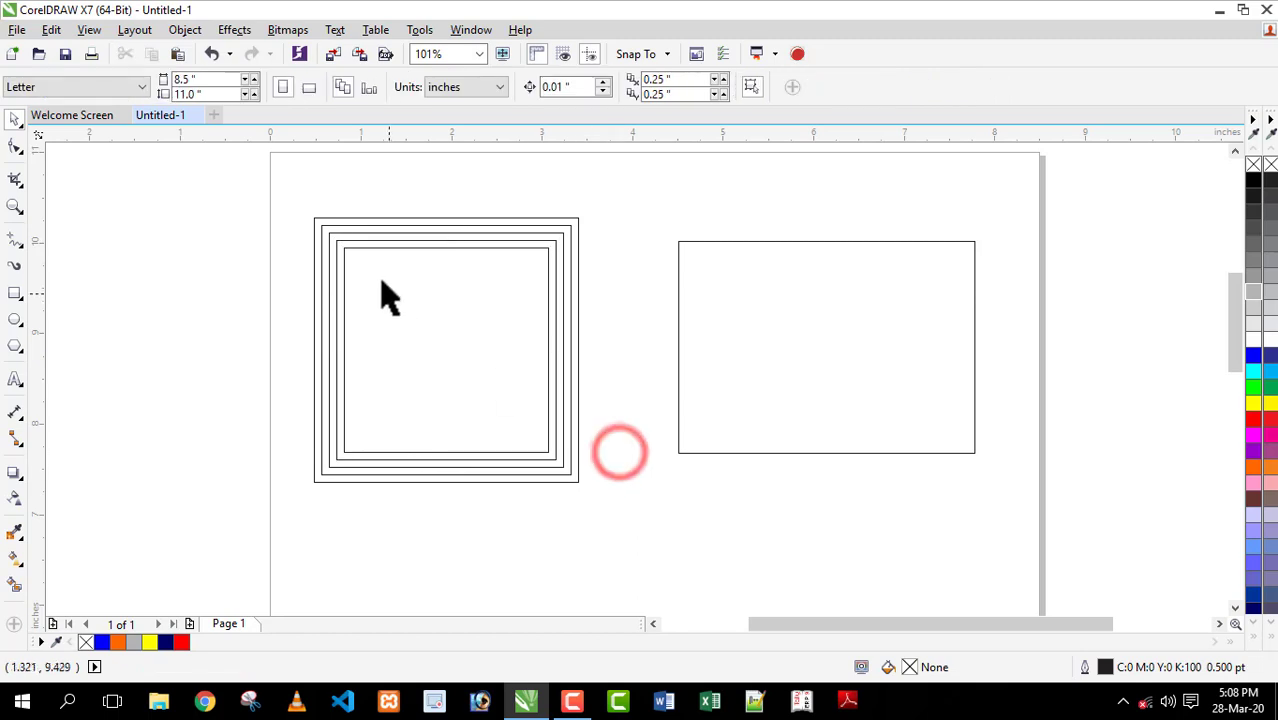
click(445, 336)
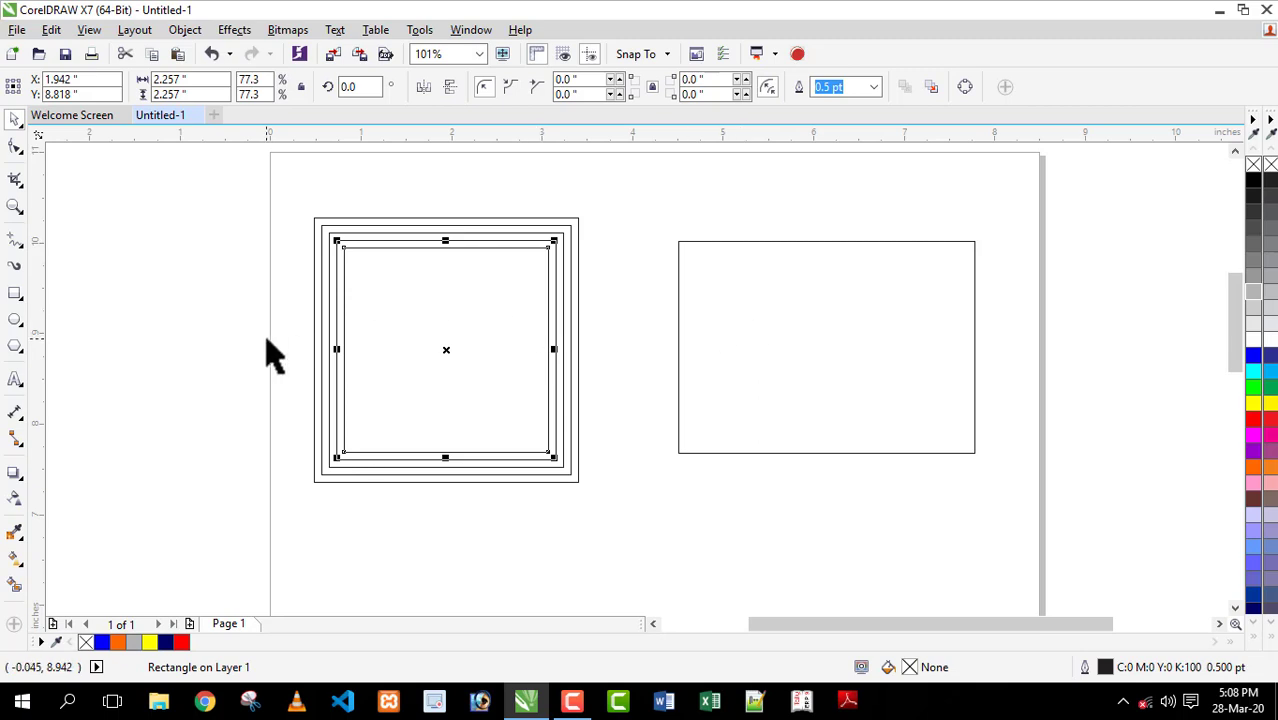
Undo the concentric copies so that only the original square remains.
key(ctrl+z)
key(ctrl+z)
key(ctrl+z)
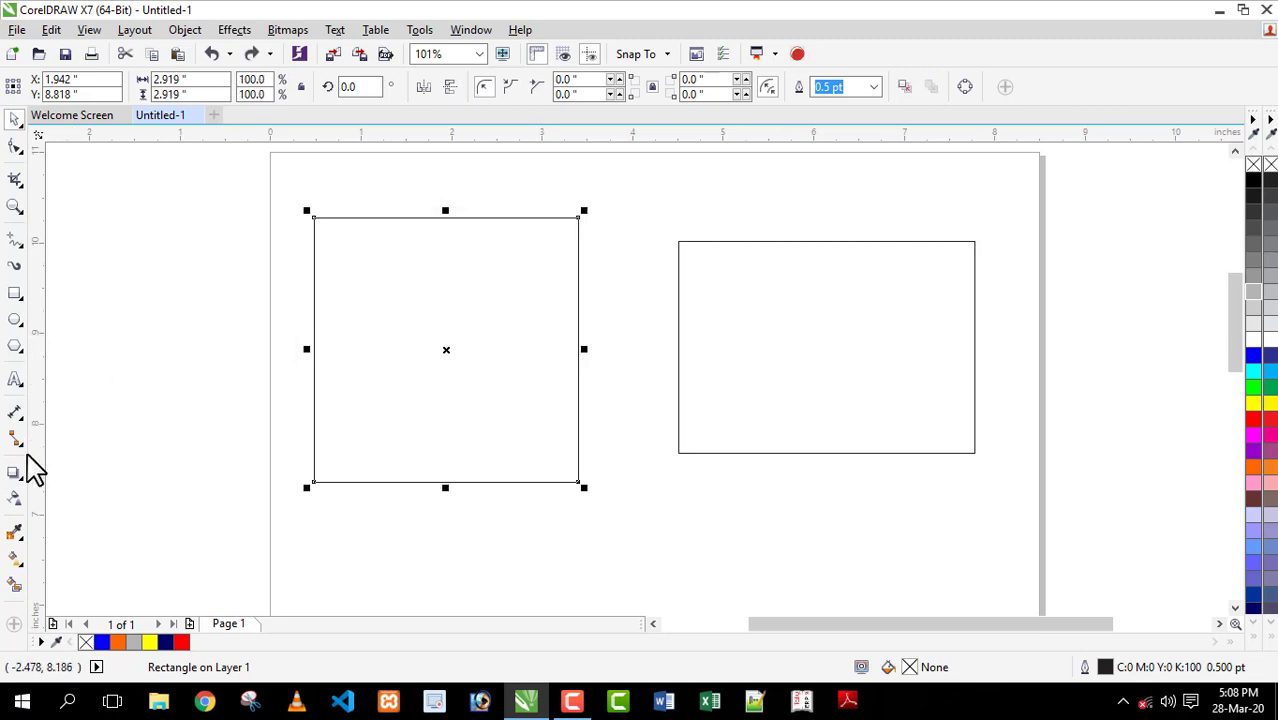
Apply an inside contour to the square with an offset of about 0.331 inches and 3 contour steps.
click(22, 487)
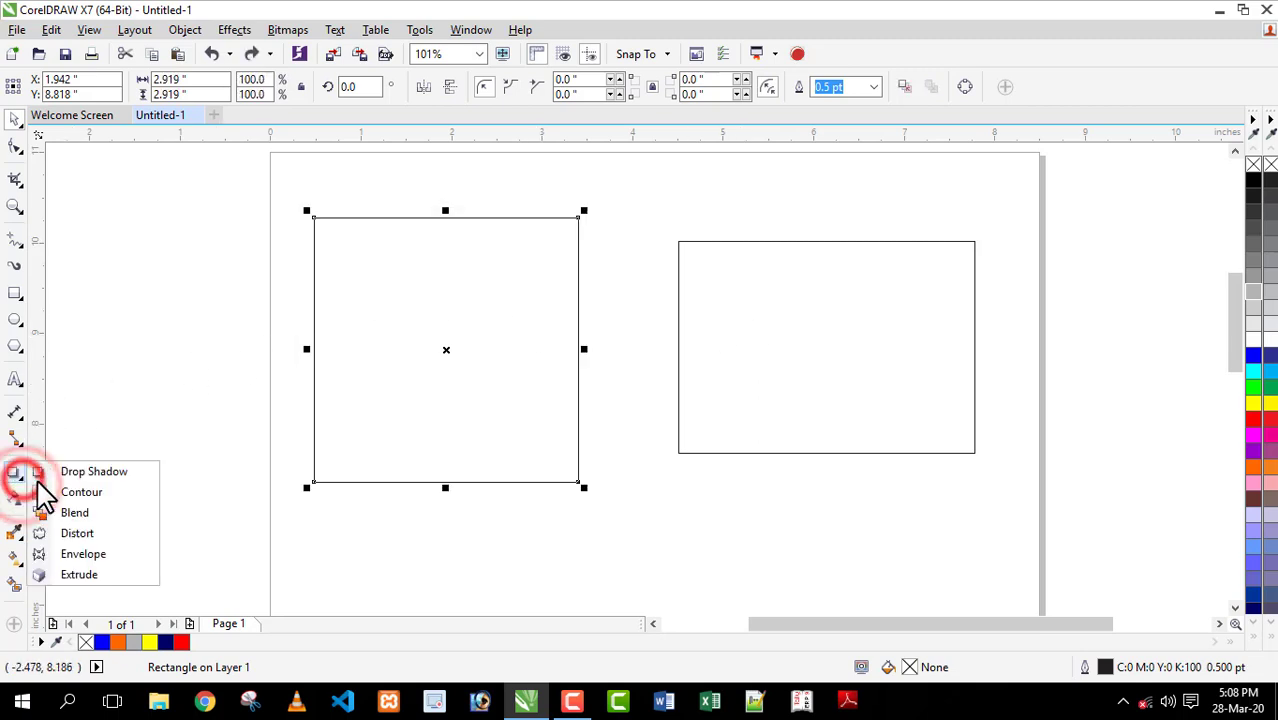
click(77, 491)
click(350, 237)
drag(395, 280, 370, 252)
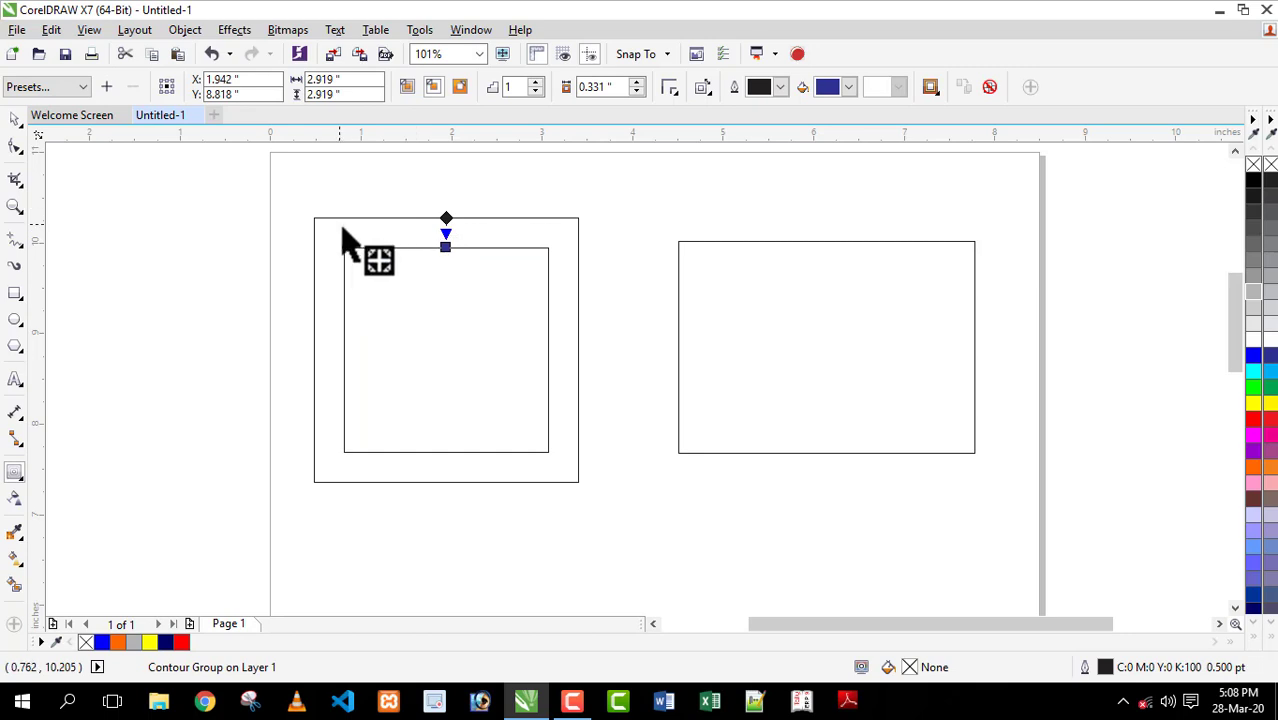
click(537, 82)
click(537, 82)
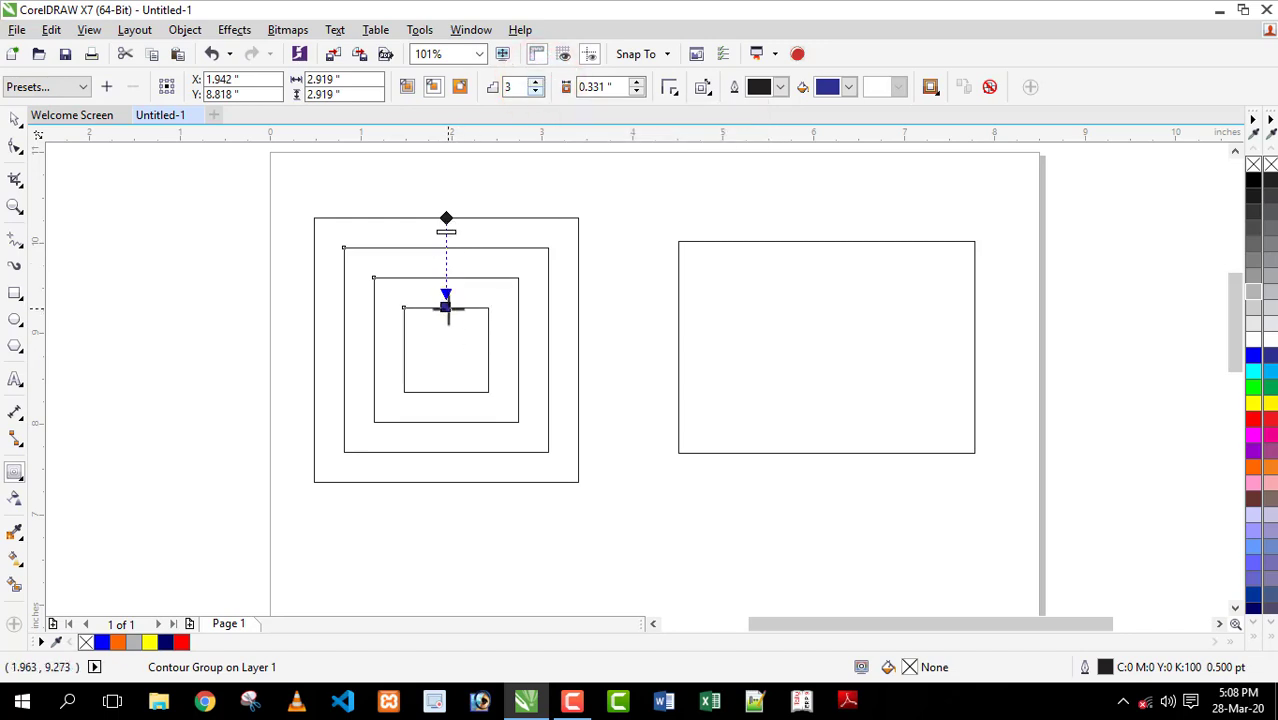
Tighten the square's contour and increase it to 7 steps with an offset of about 0.06 inches.
drag(445, 311, 446, 248)
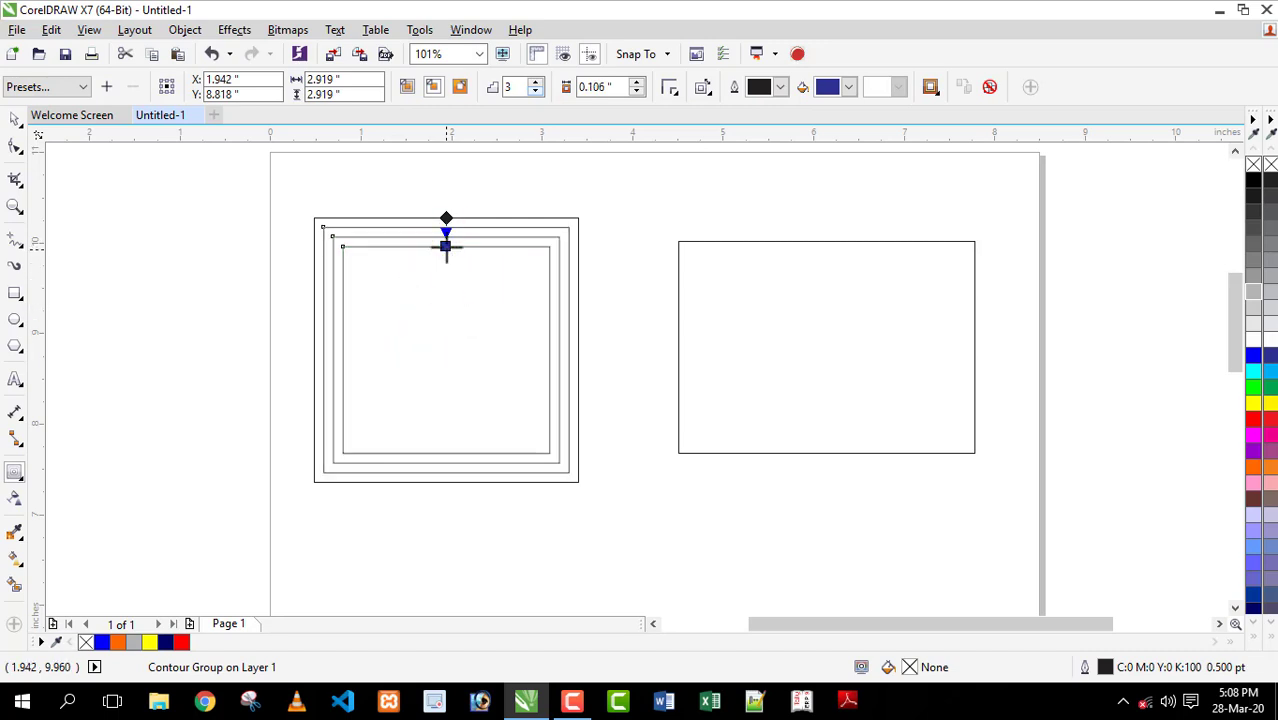
double_click(536, 83)
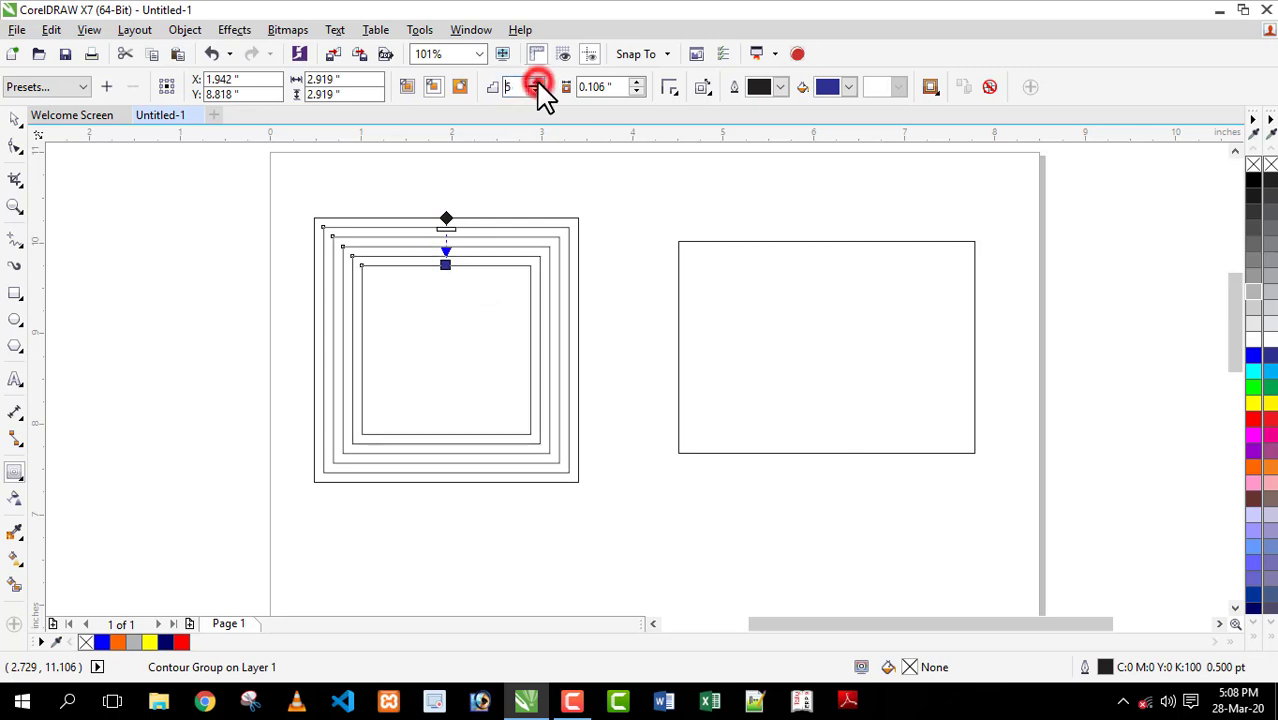
double_click(536, 83)
drag(445, 285, 446, 255)
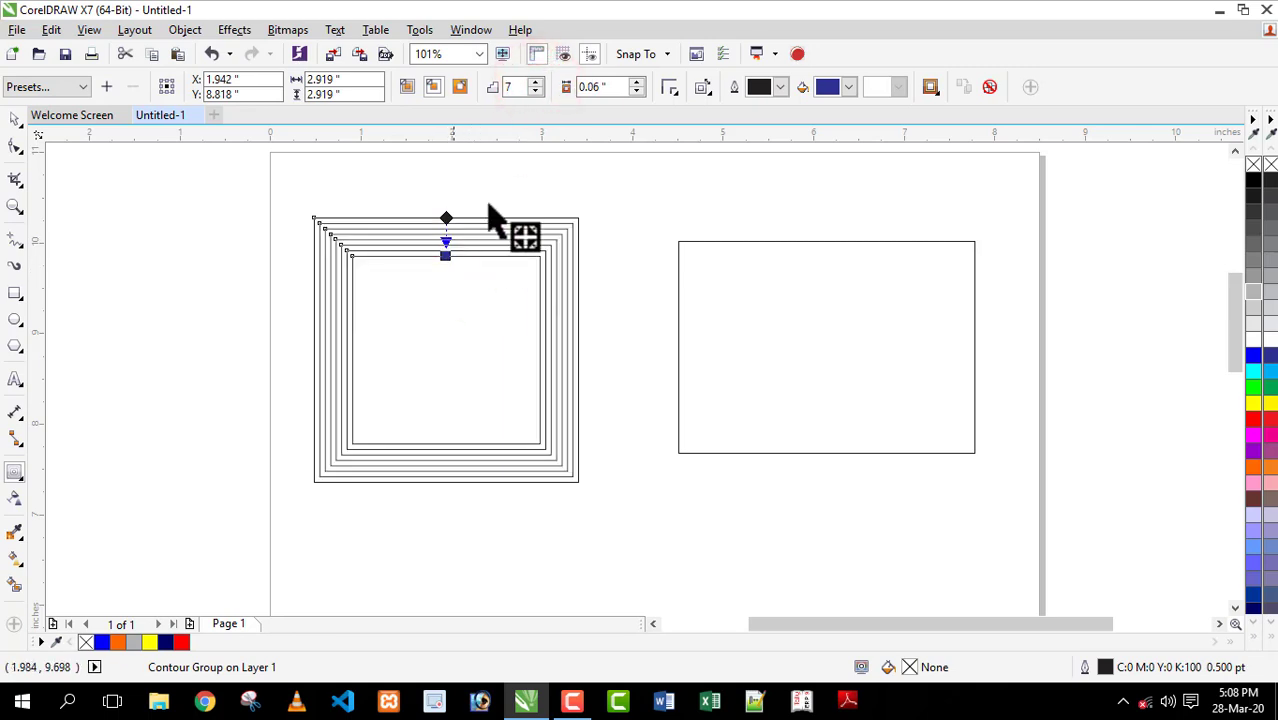
Raise the contour offset to 0.11 inches, and reduce it to 0.07 inches.
click(637, 83)
click(637, 82)
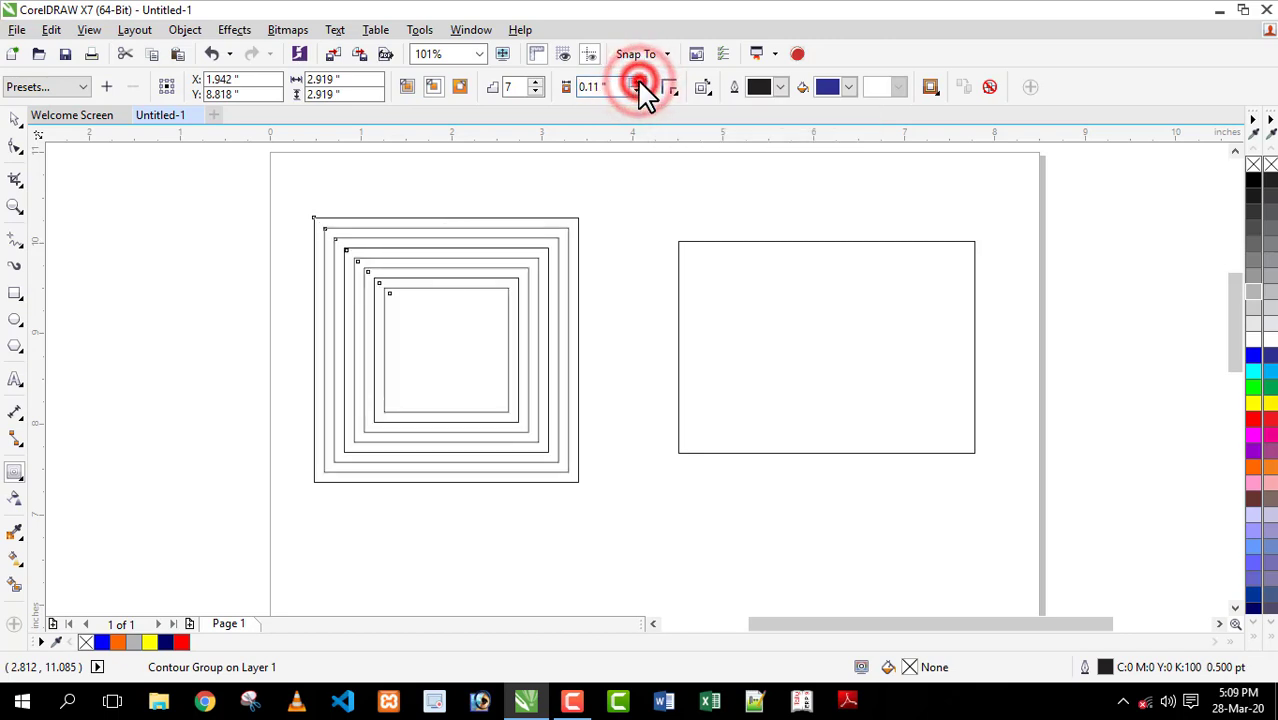
click(637, 82)
click(637, 84)
click(637, 86)
click(637, 91)
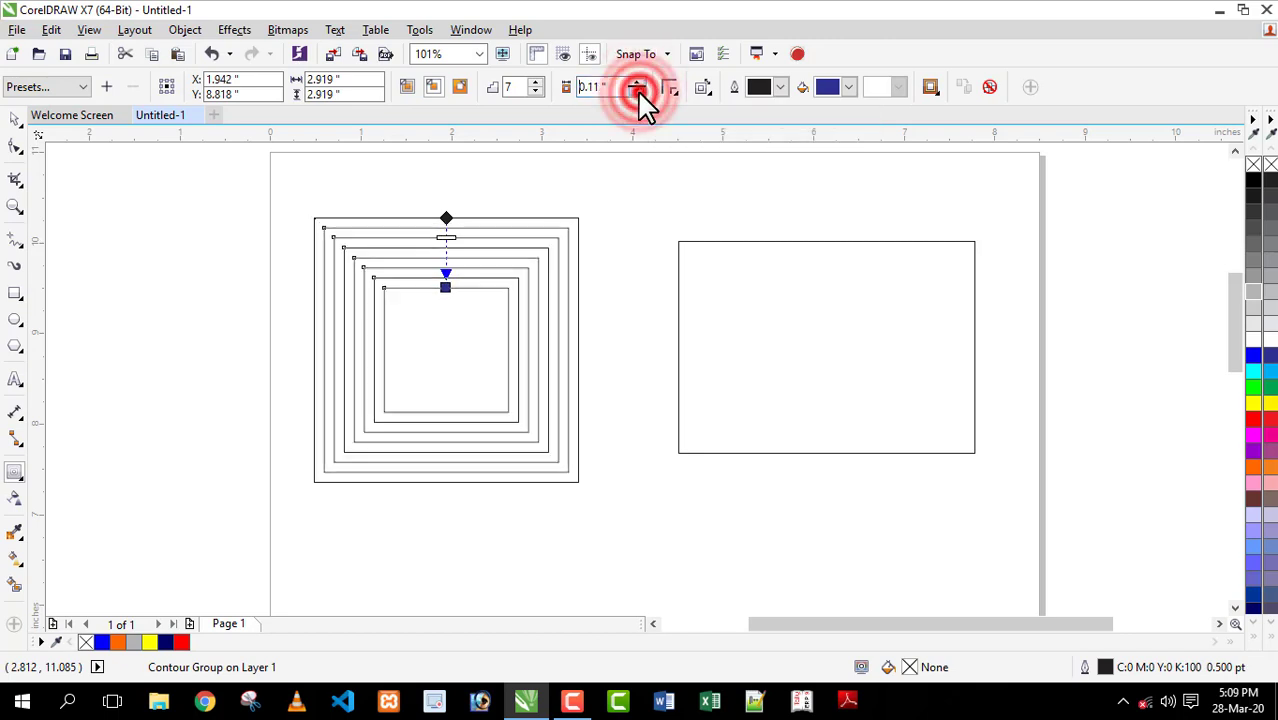
click(637, 91)
click(637, 91)
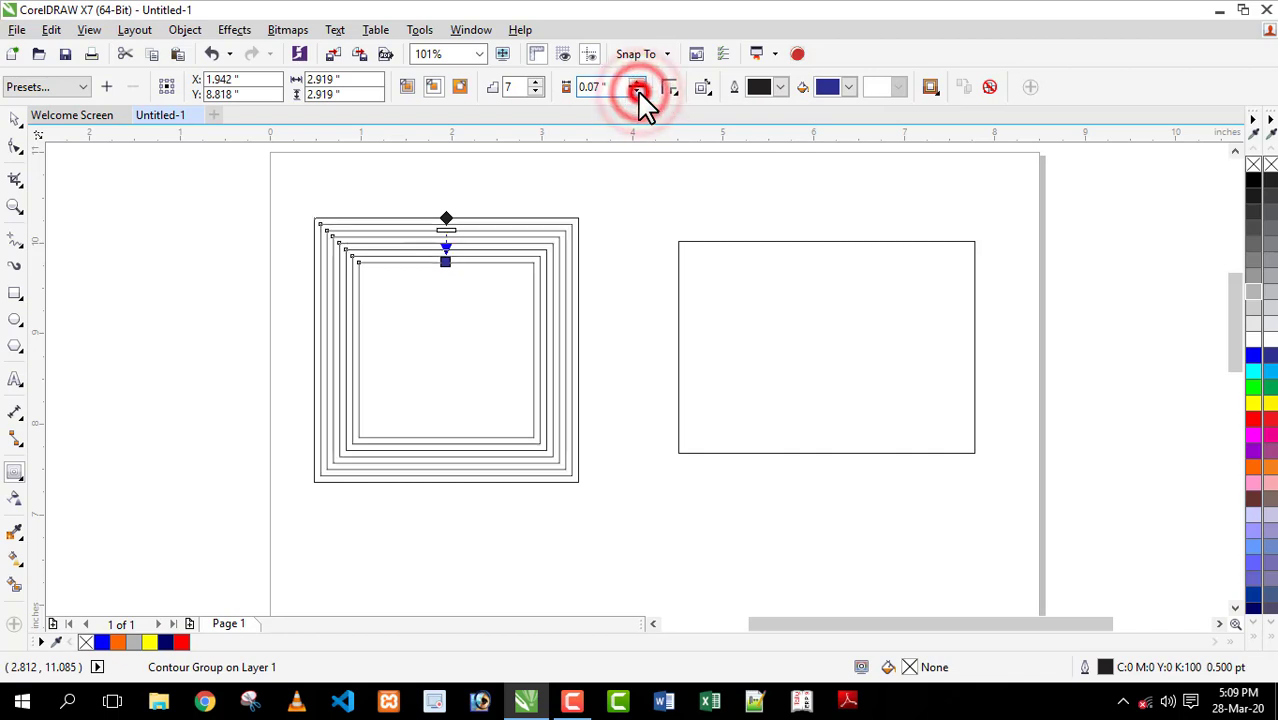
Try the outside contour on the square and return to the inside contour.
click(458, 92)
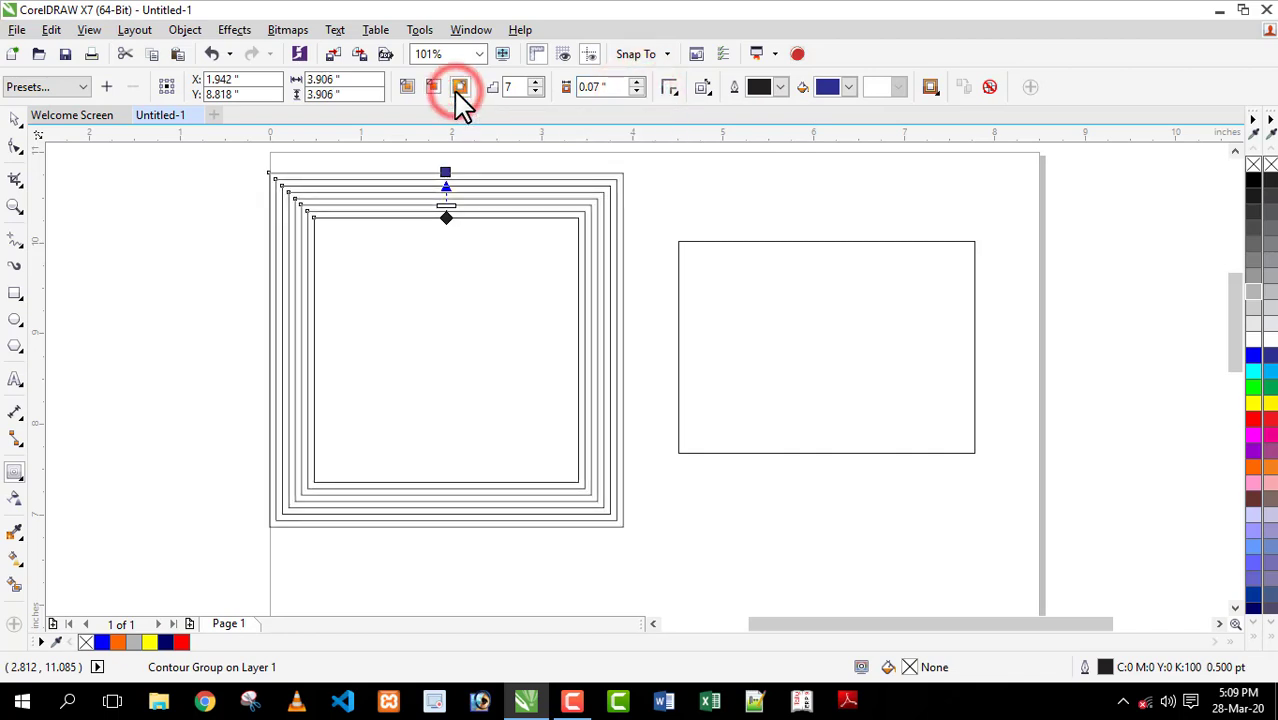
drag(447, 184, 448, 214)
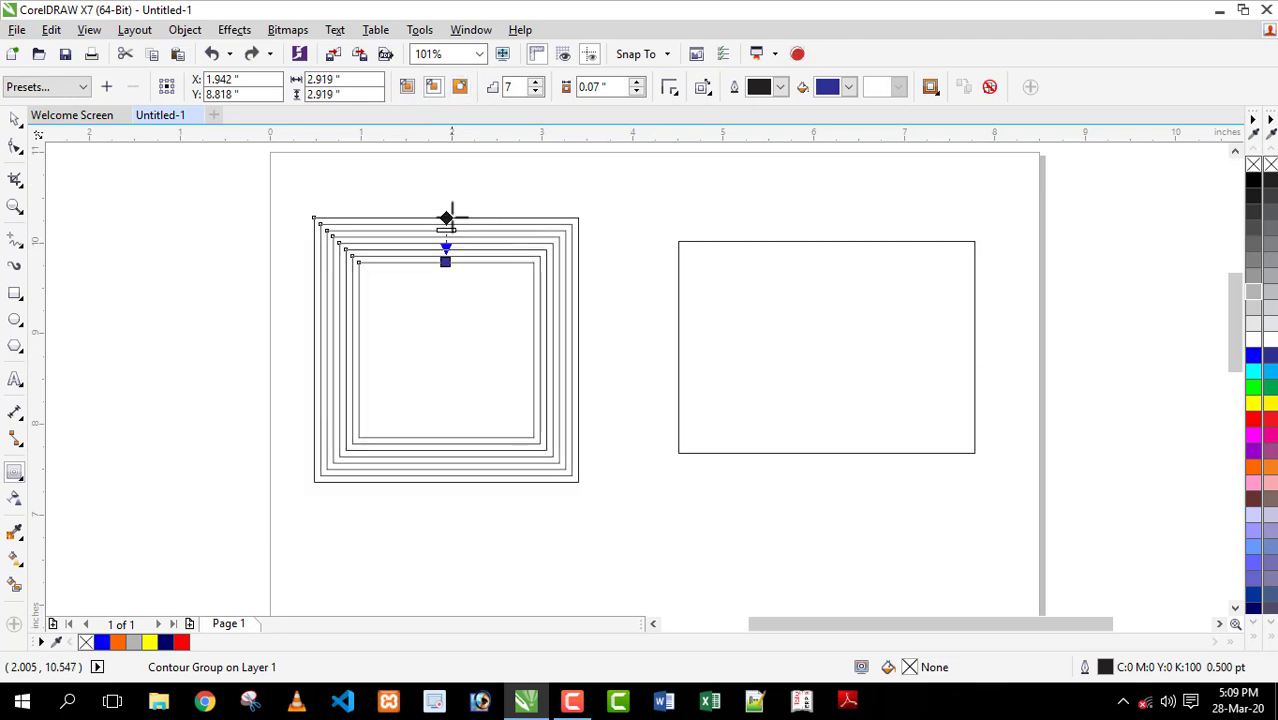
click(460, 87)
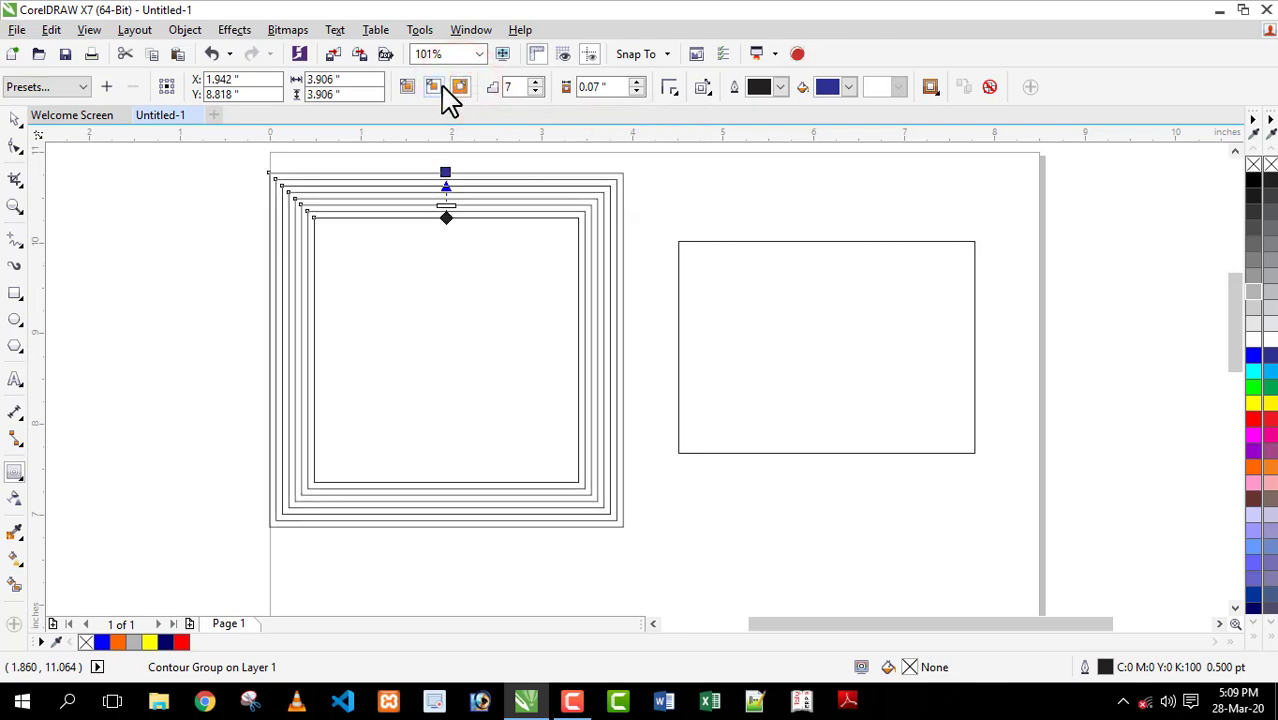
click(434, 86)
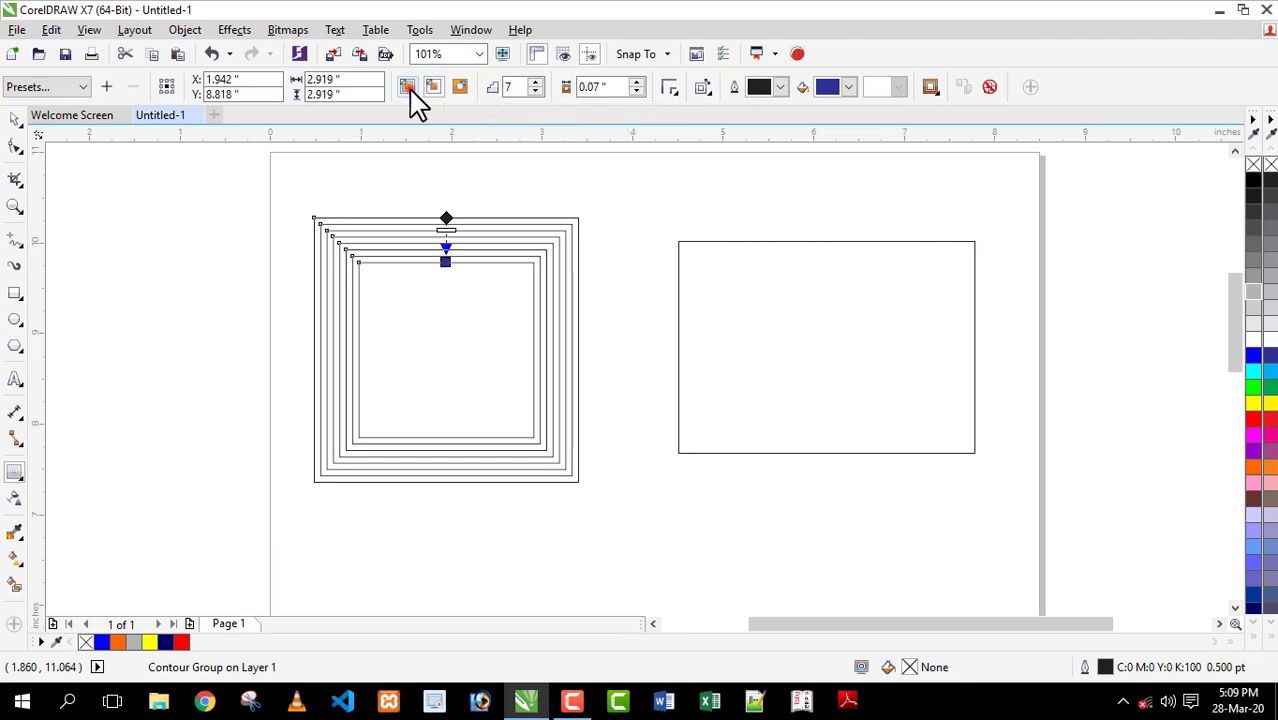
Contour the square to its center, and pull the contour back to 20 inside steps with about 0.027 inches offset.
click(408, 89)
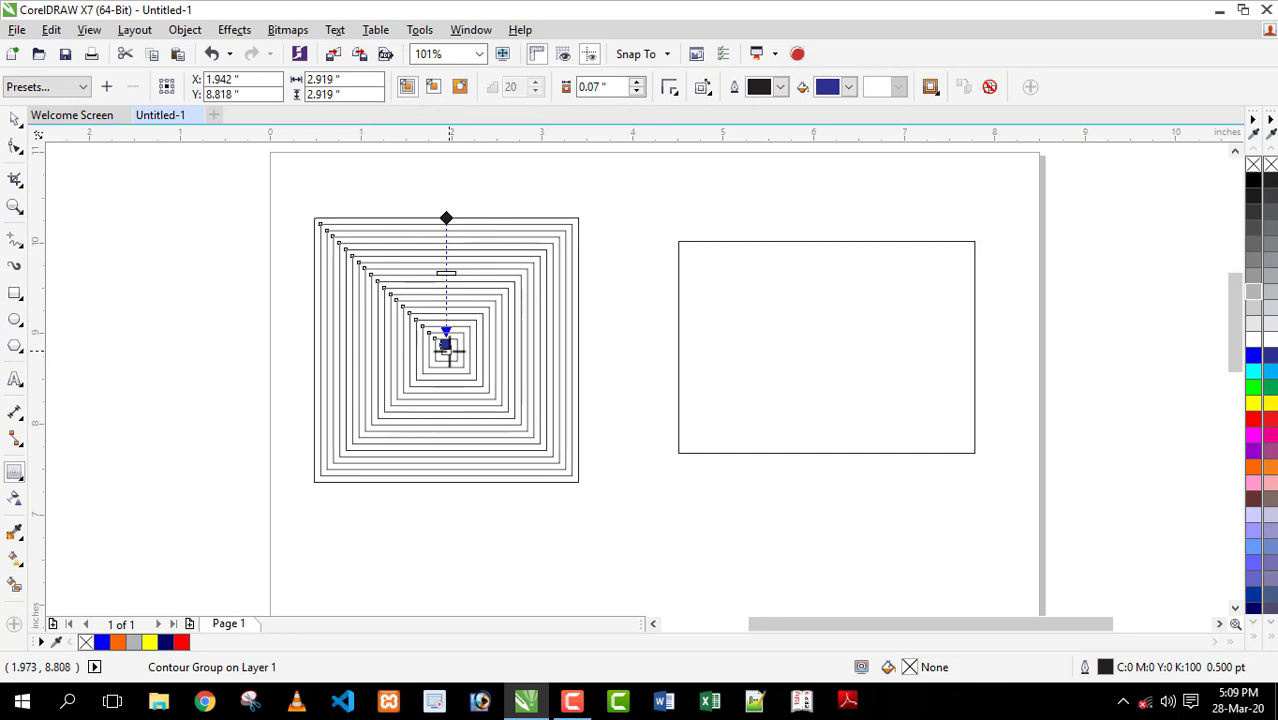
drag(446, 346, 446, 266)
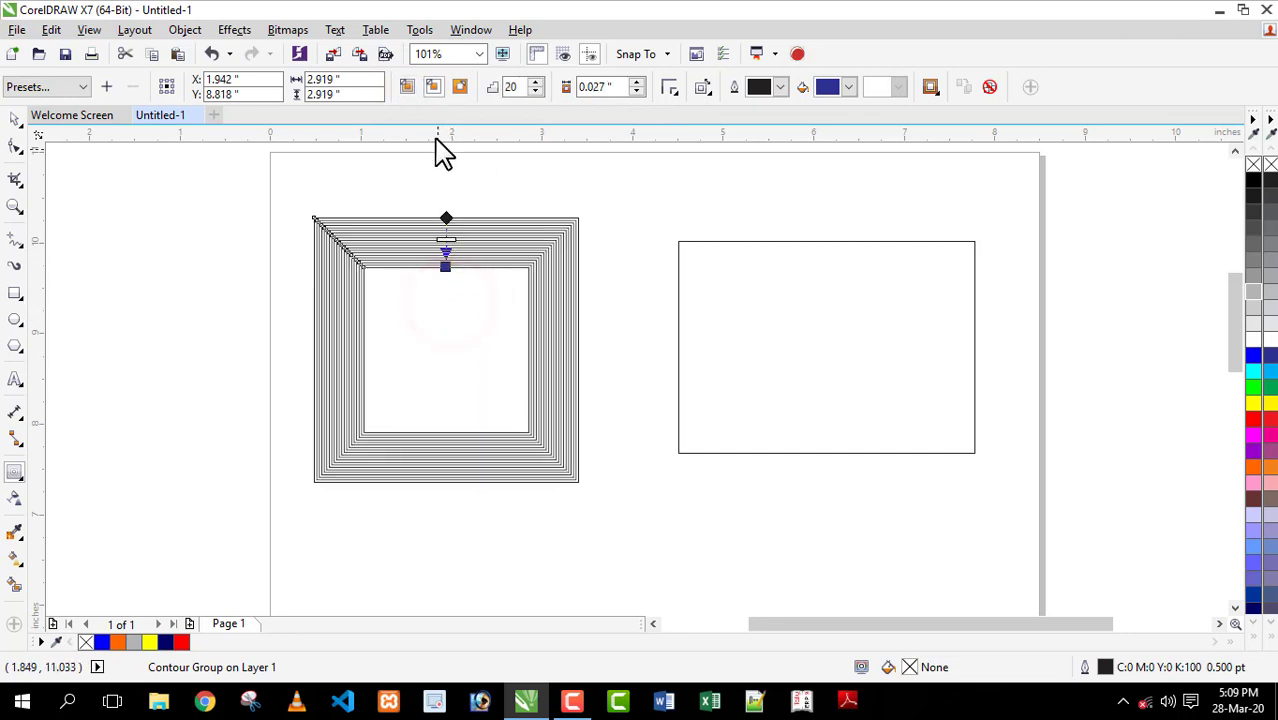
Compare the outside, to-center and inside contour directions on the square, ending with an inside contour of 53 steps.
click(459, 88)
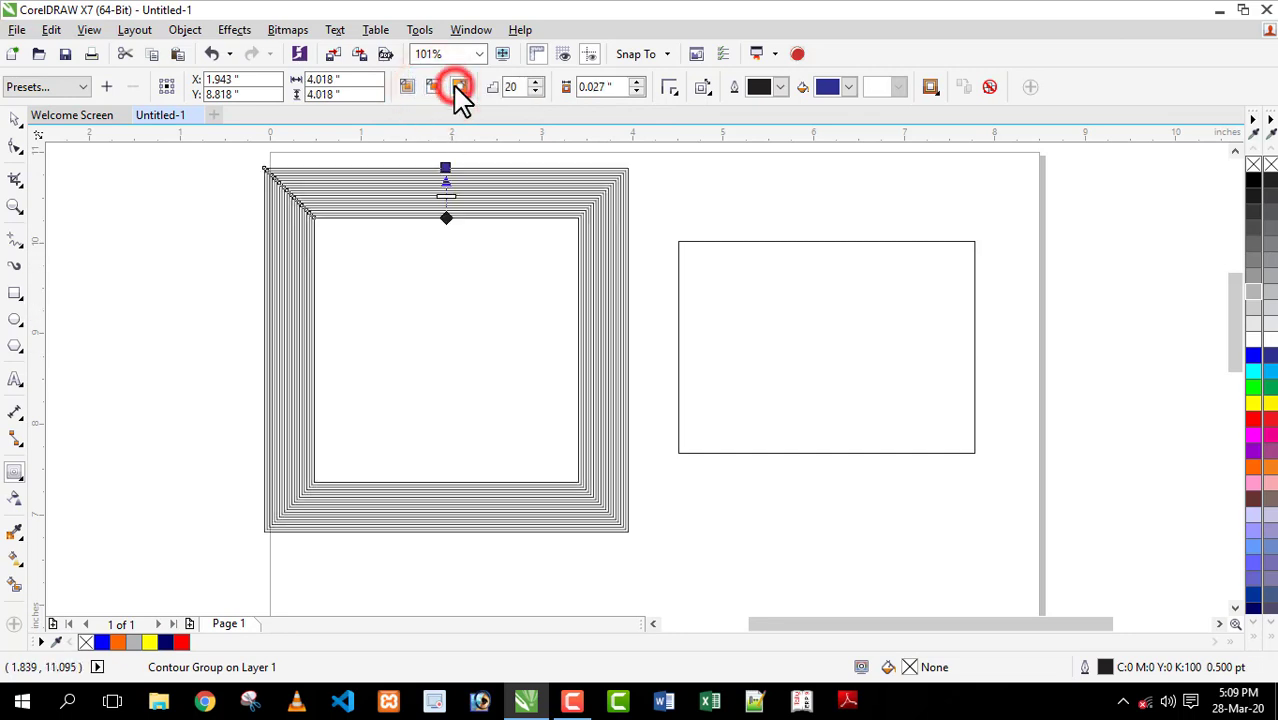
click(408, 87)
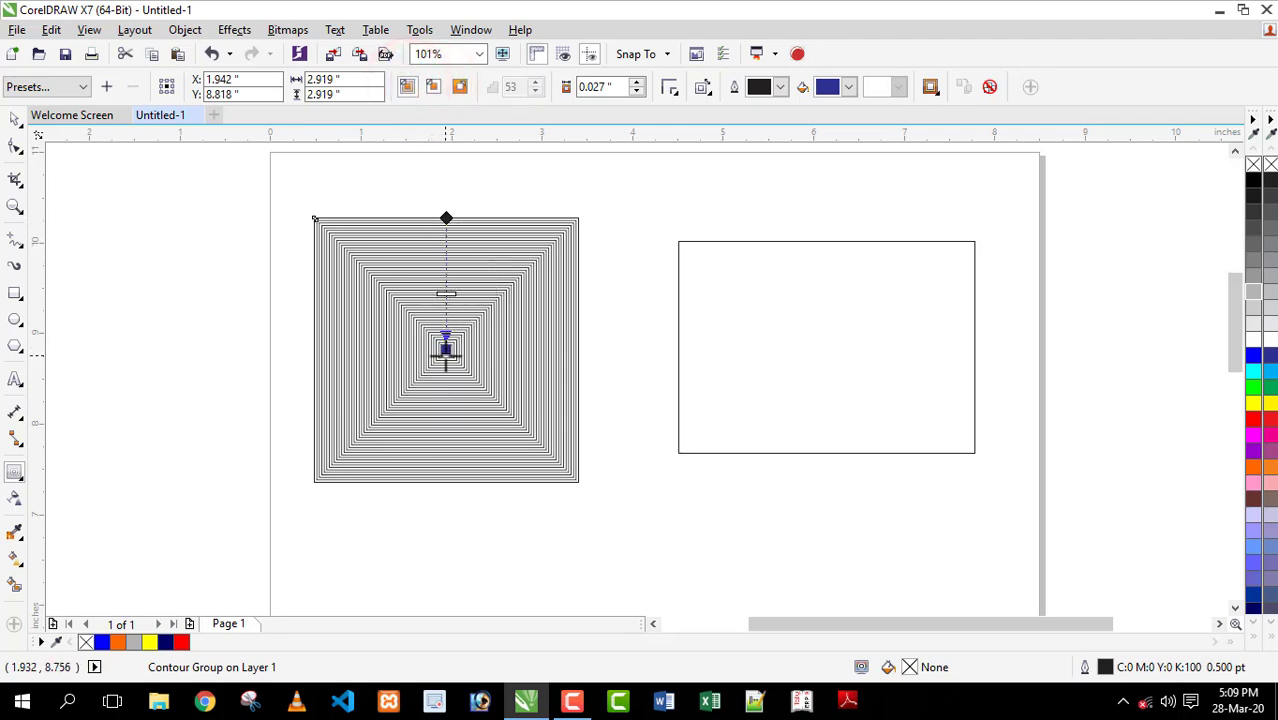
click(433, 87)
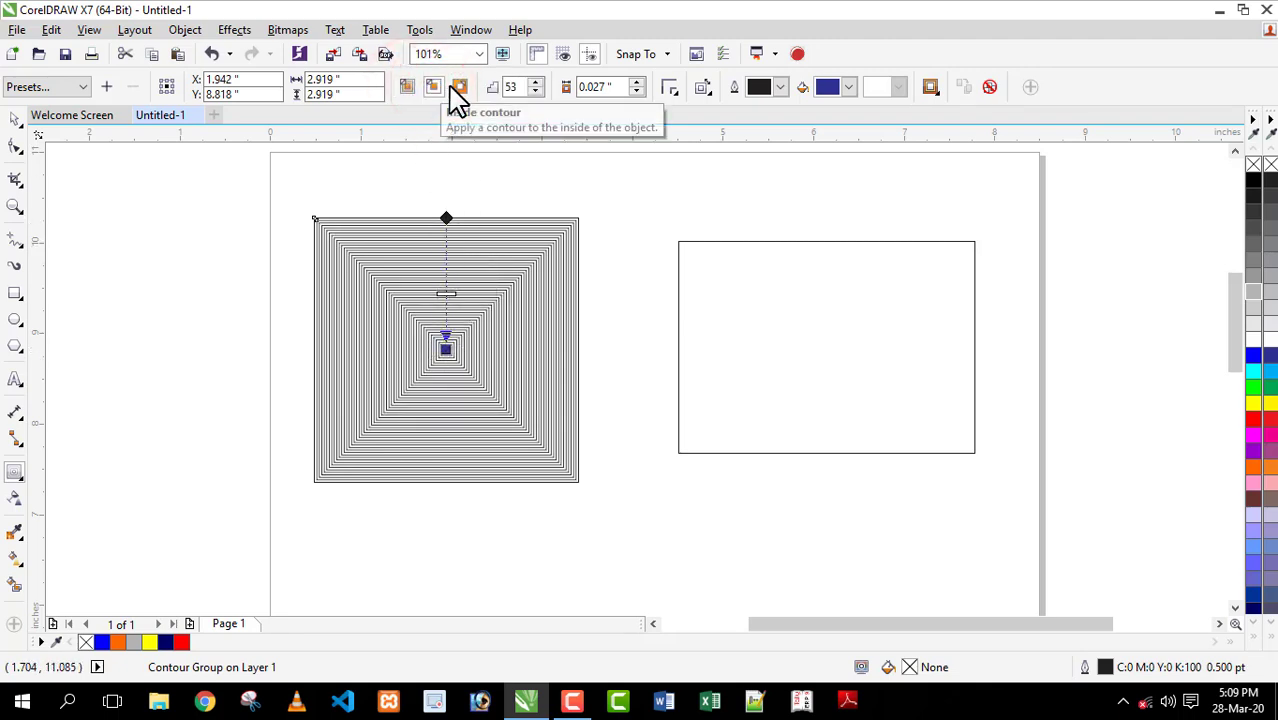
click(459, 87)
click(433, 87)
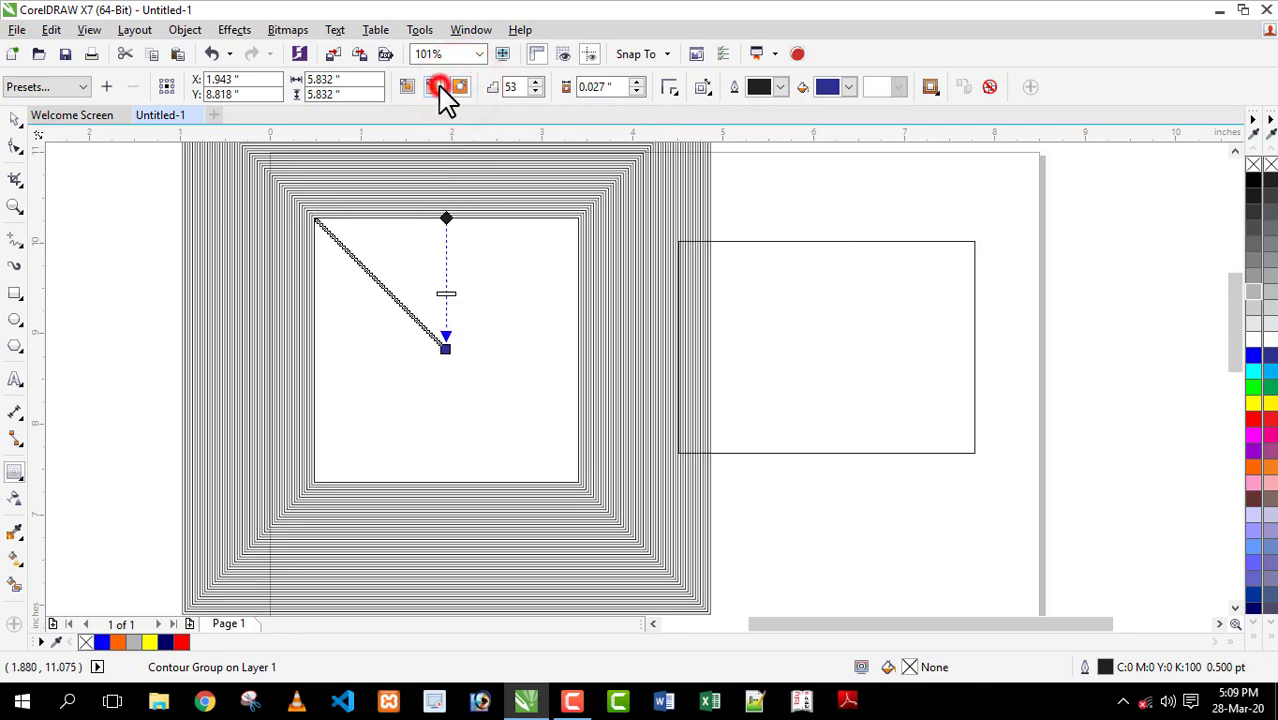
Set the contour's outline color to yellow.
click(780, 87)
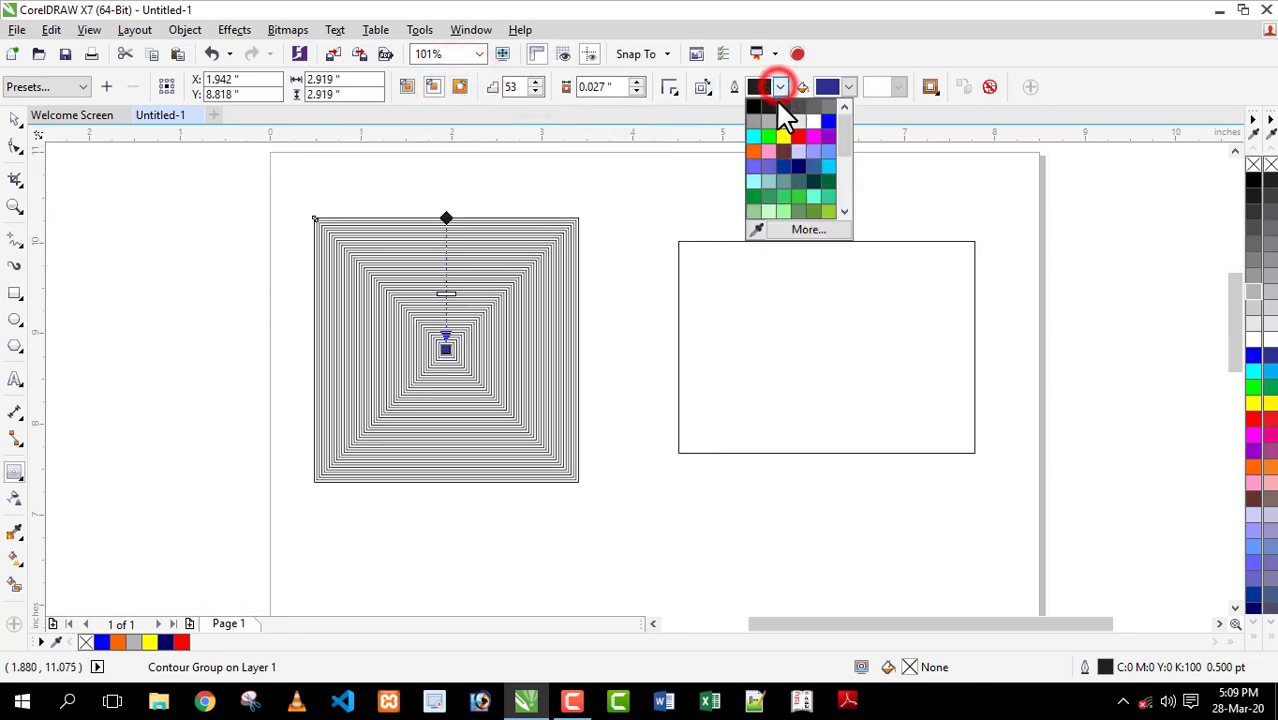
click(786, 136)
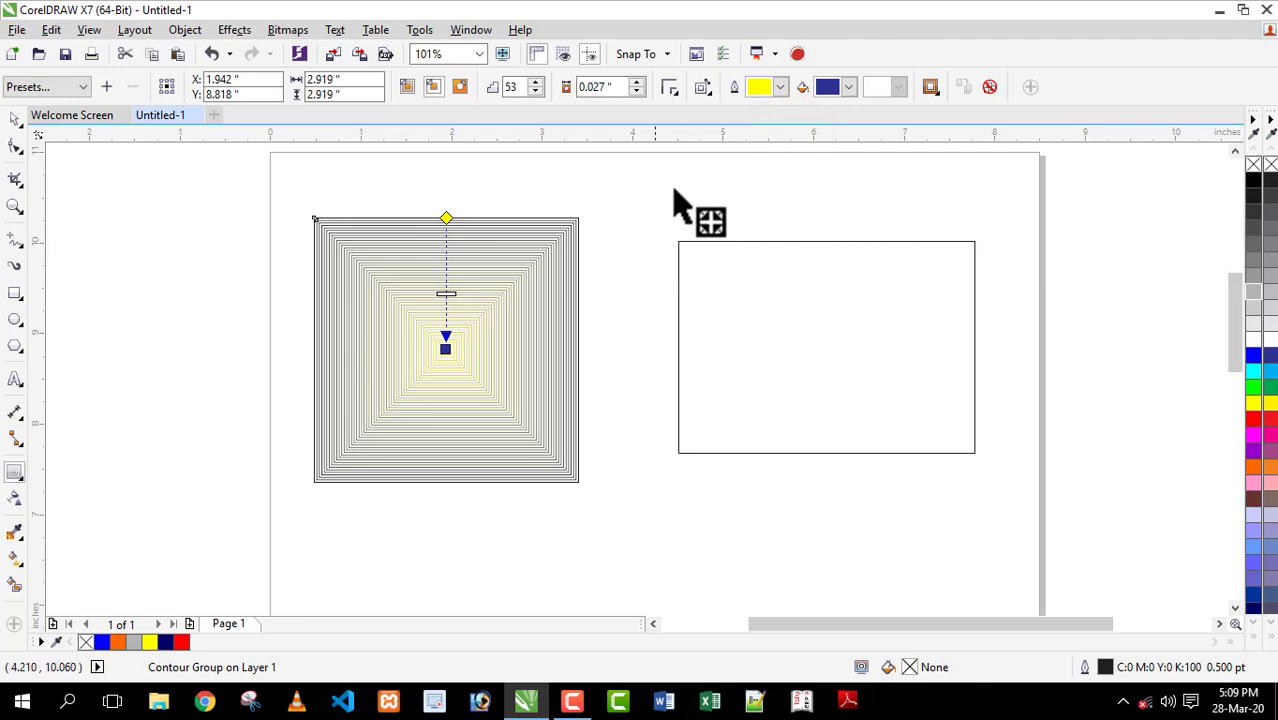
Try dark blue for the square's contour outline, settle on dark red, and reduce the contour offset to 0.02 inches.
click(780, 87)
click(798, 134)
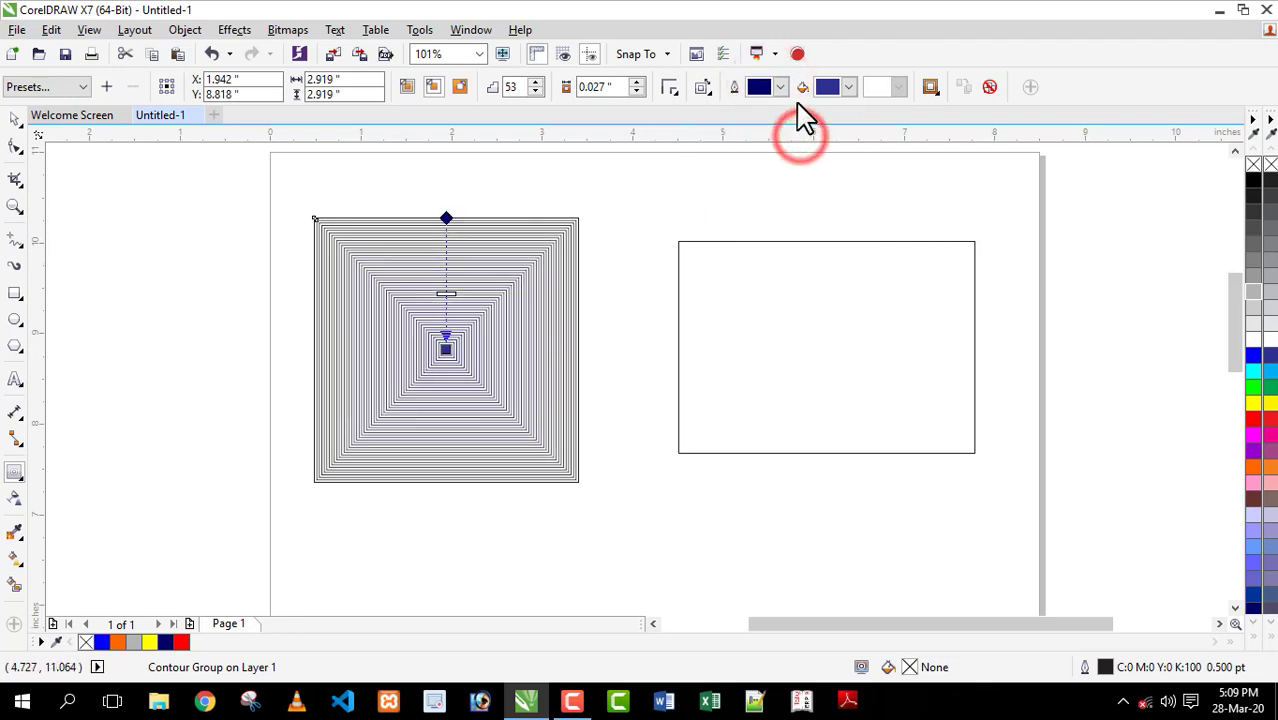
click(780, 87)
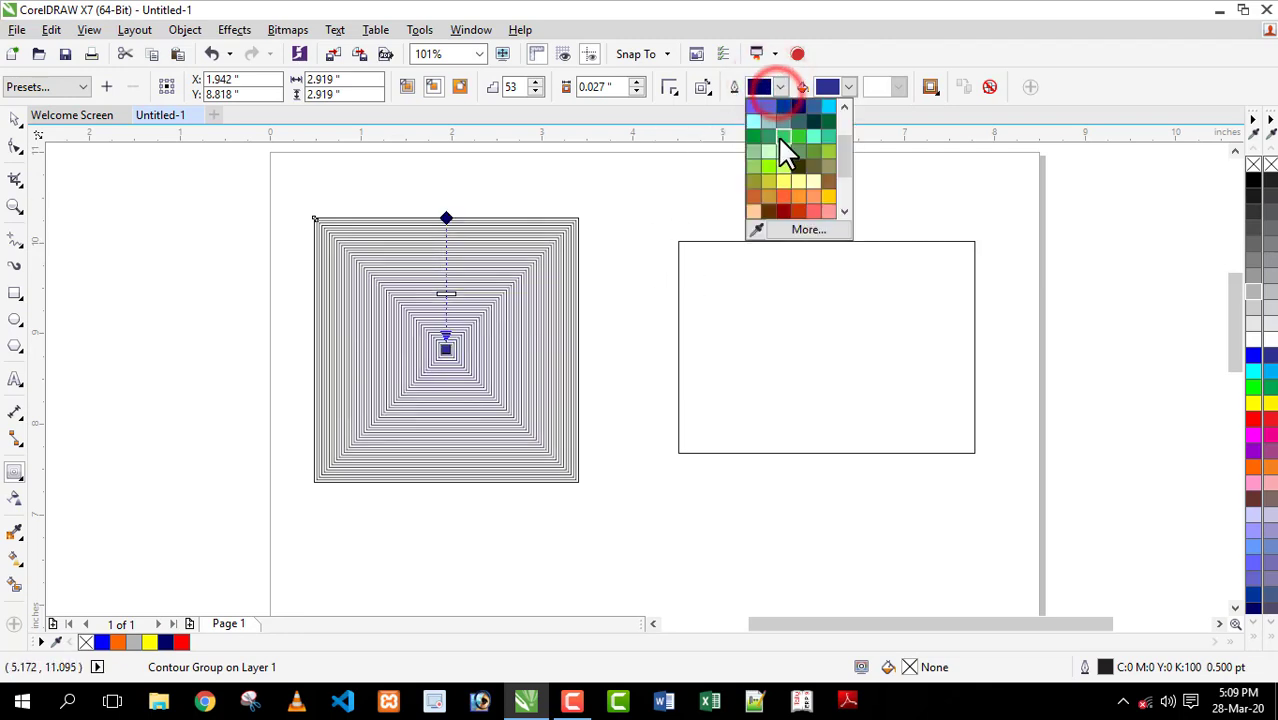
click(785, 212)
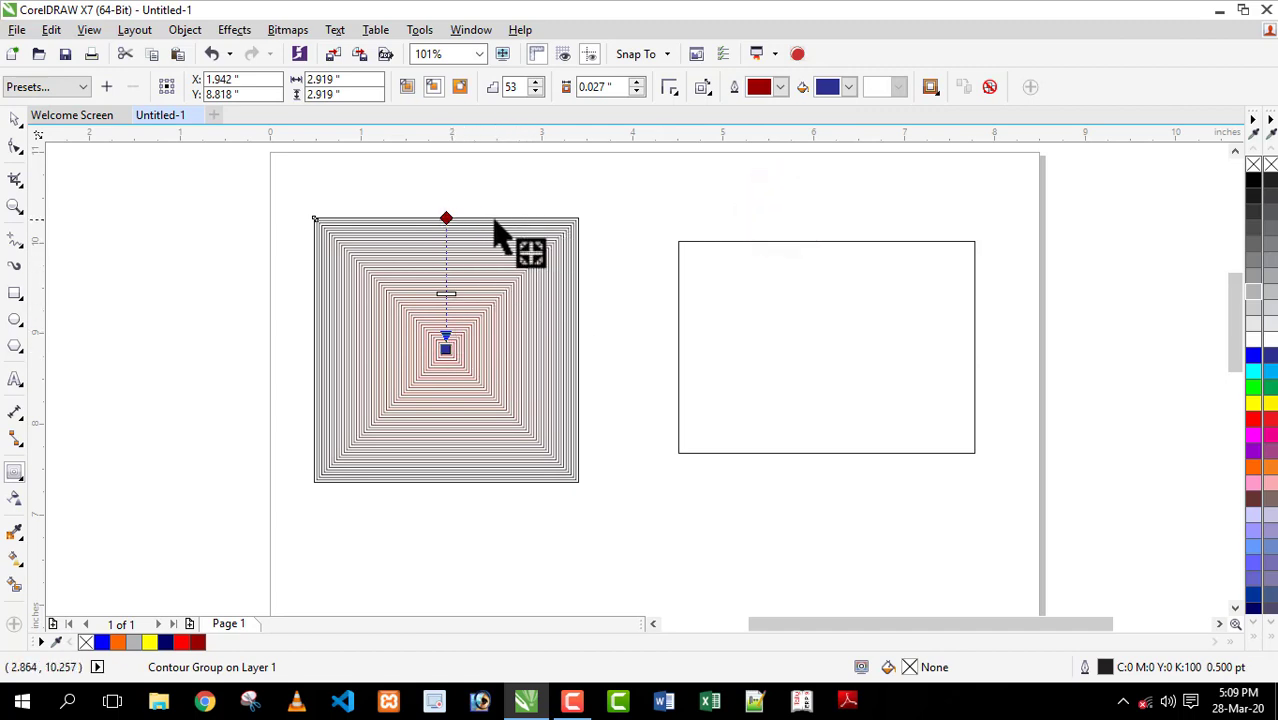
drag(446, 345, 456, 378)
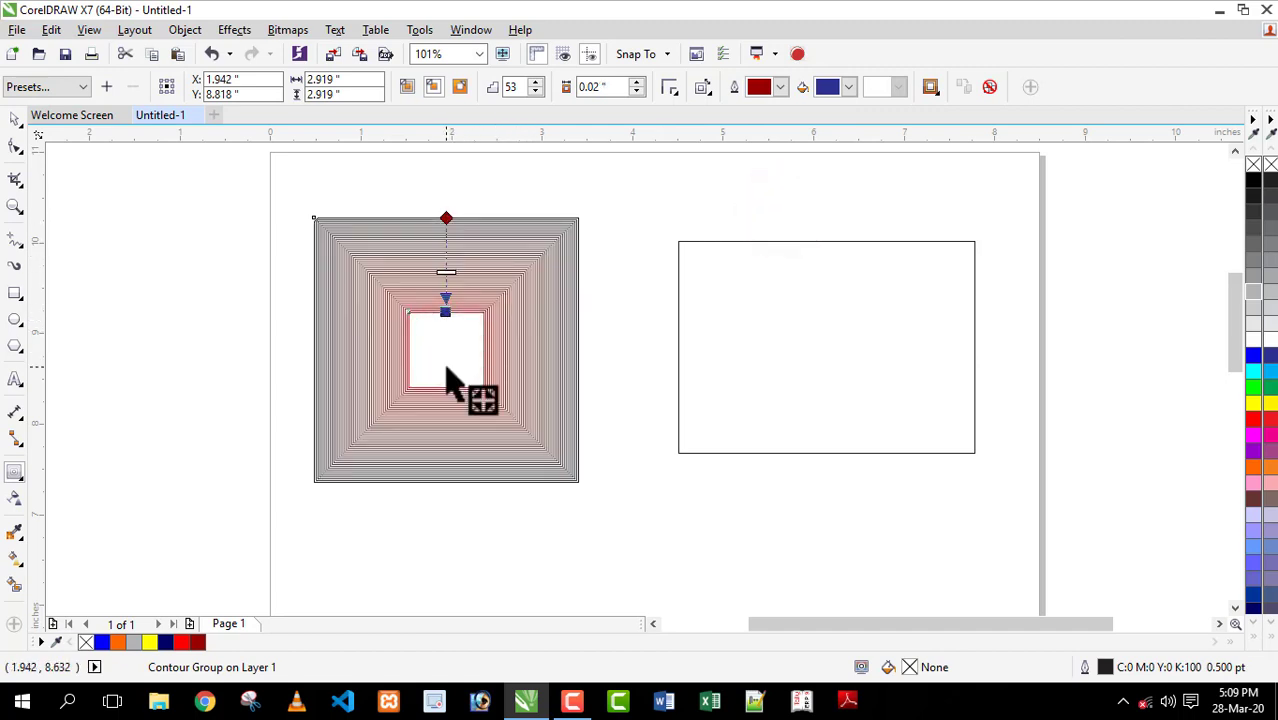
Try red for the square's own outline and set it to dark navy blue (#000066).
click(780, 87)
click(780, 87)
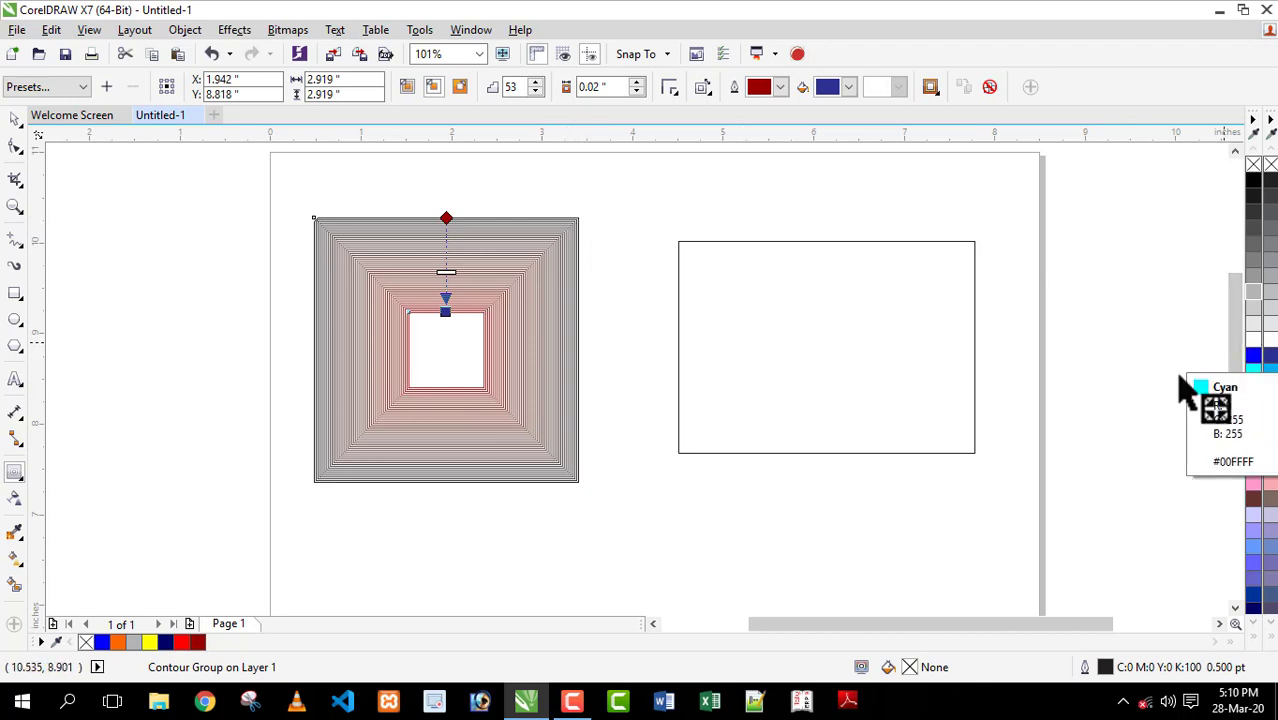
click(1254, 419)
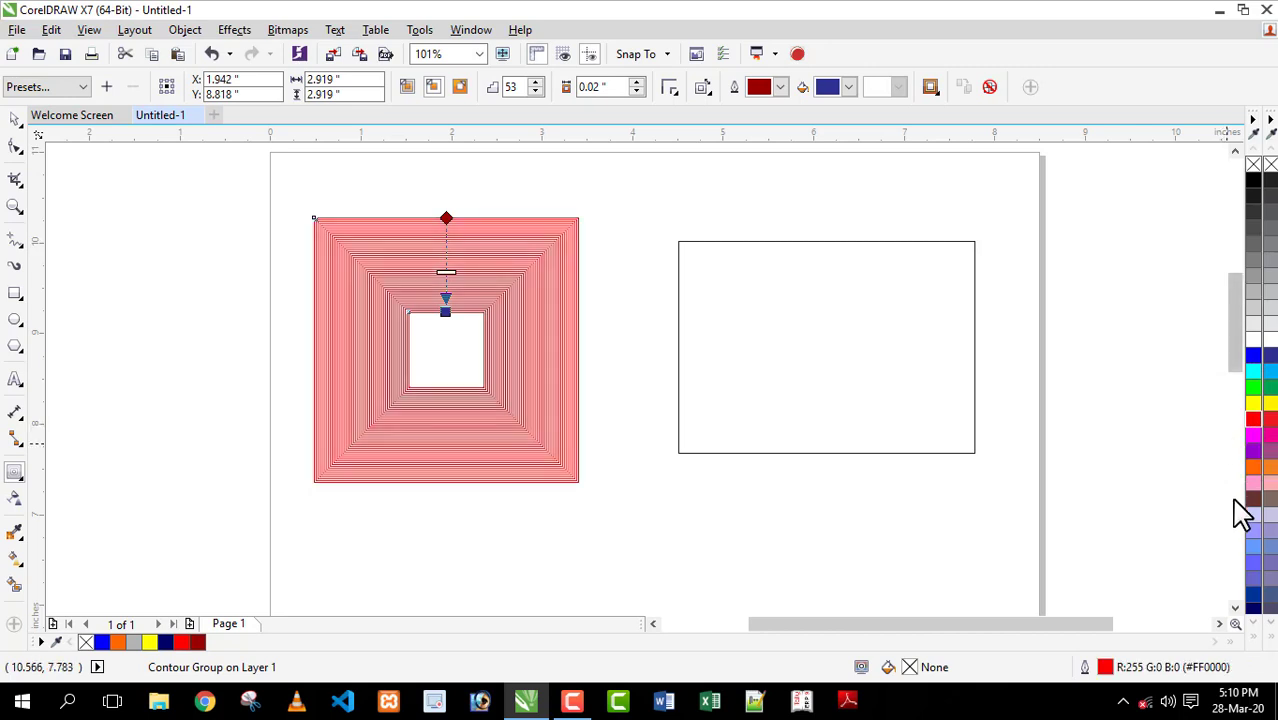
click(1259, 612)
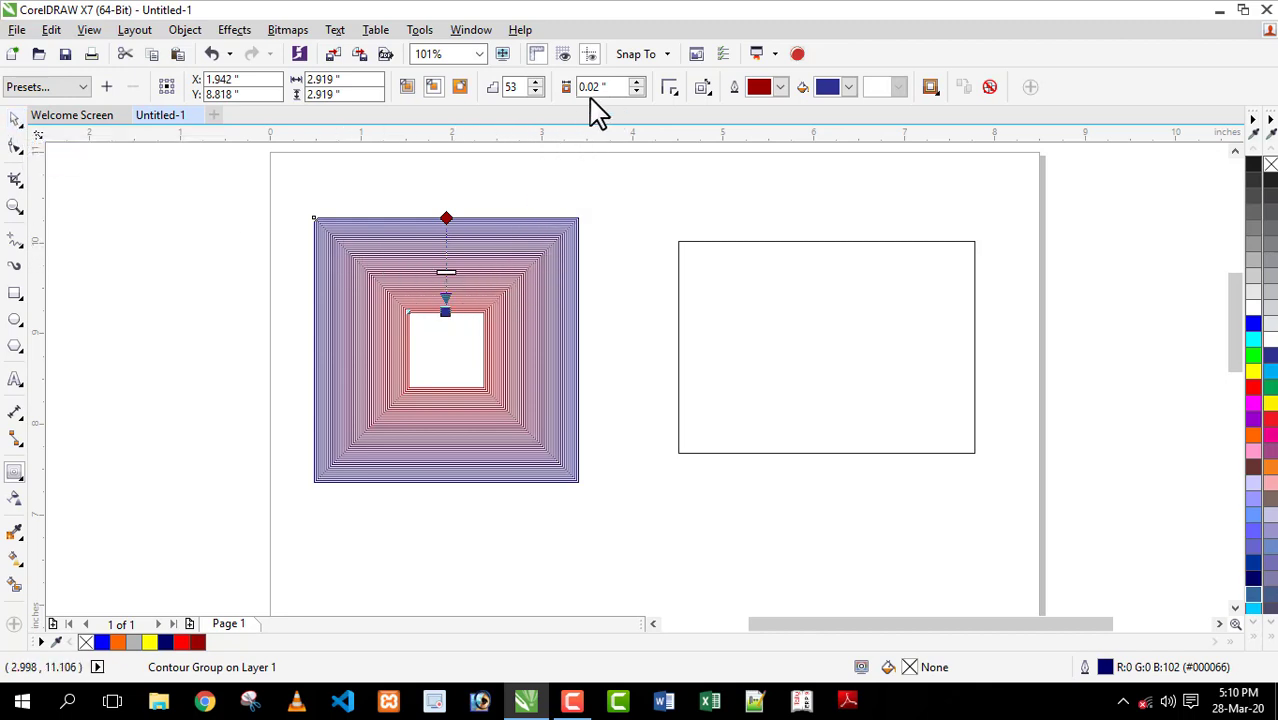
Try different linked object and color accelerations on the square's contour, crowding its lines first toward the inside and finally toward the outside.
click(936, 92)
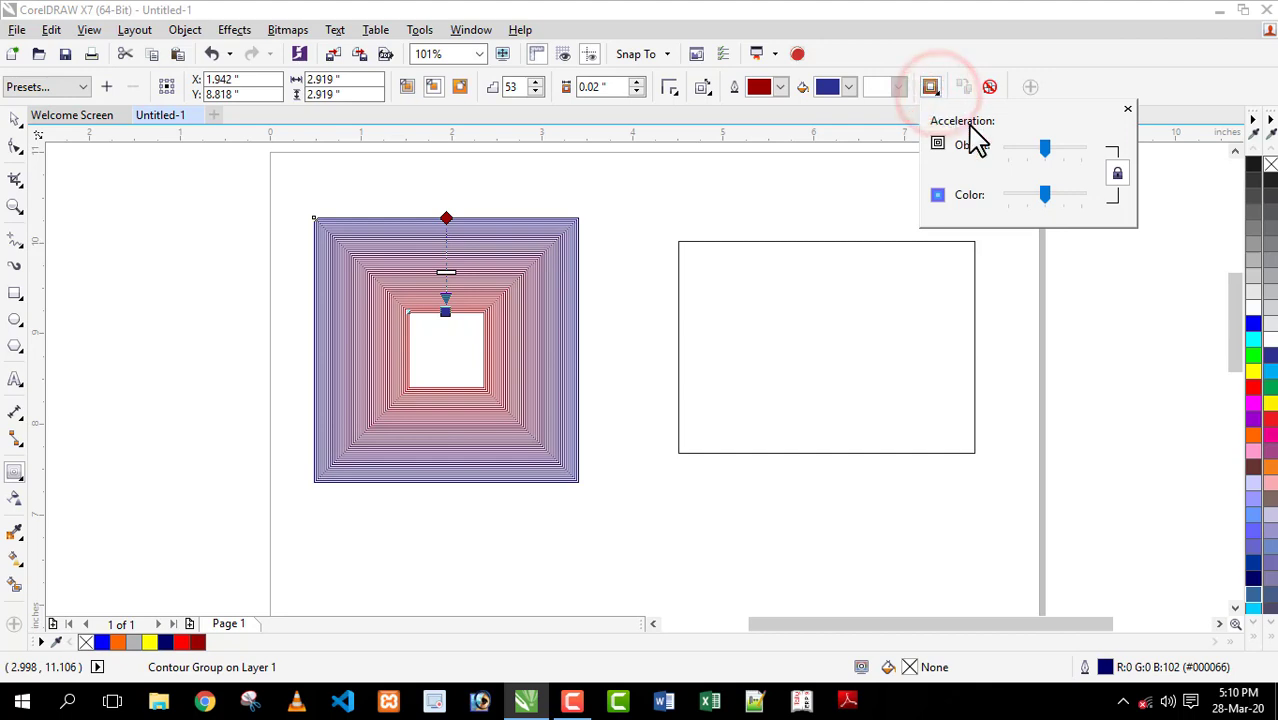
drag(1046, 148, 1025, 149)
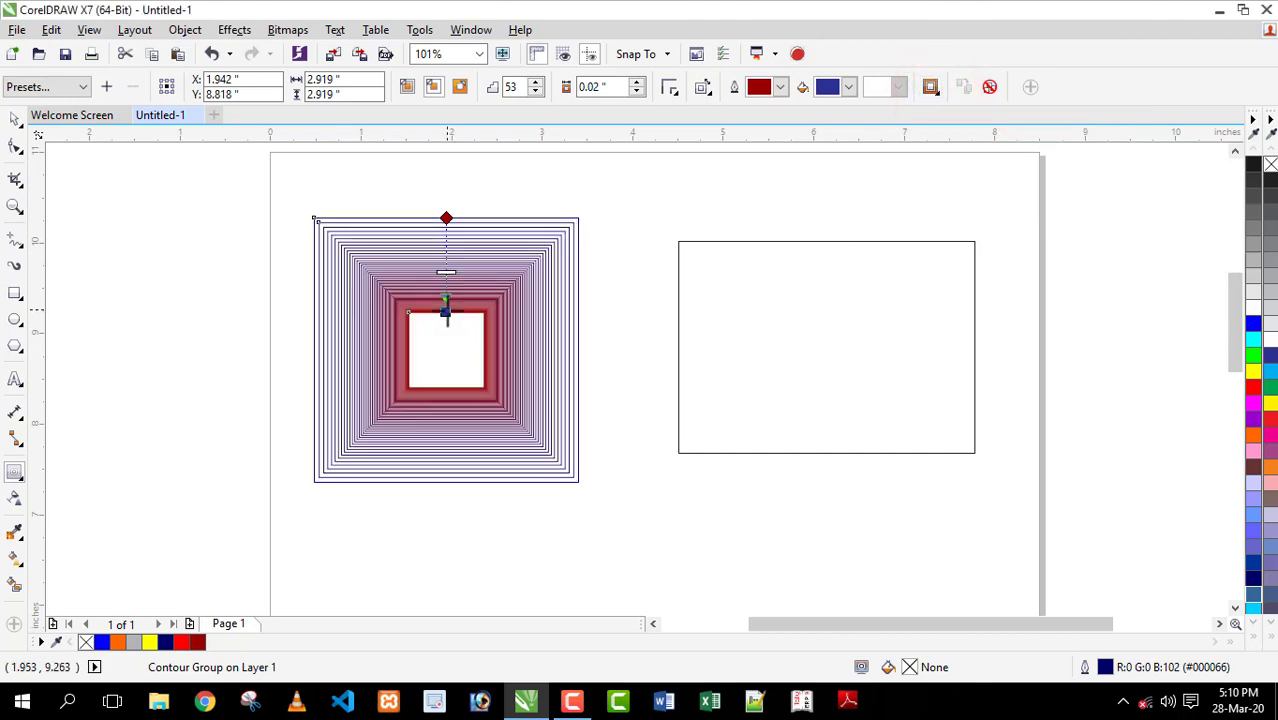
click(933, 97)
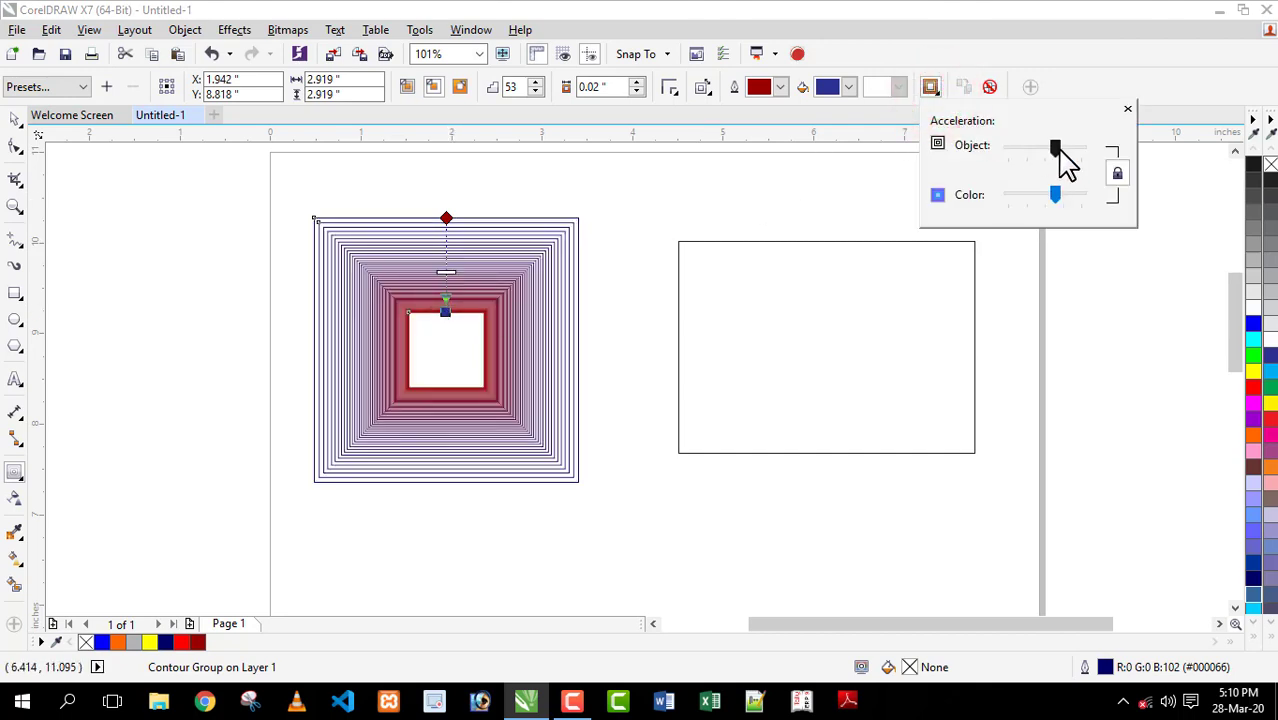
mouse_move(1048, 148)
mouse_down()
mouse_move(1021, 148)
mouse_move(1075, 146)
mouse_move(1045, 148)
mouse_up()
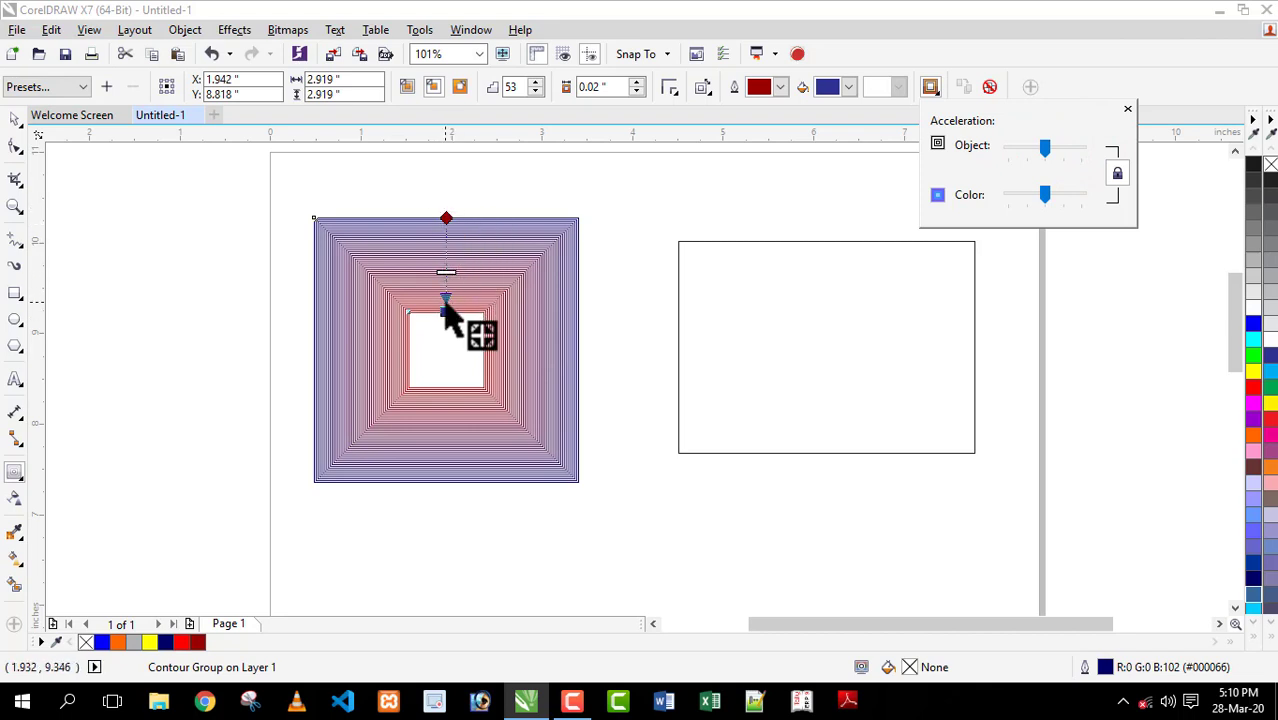
drag(1045, 147, 1062, 147)
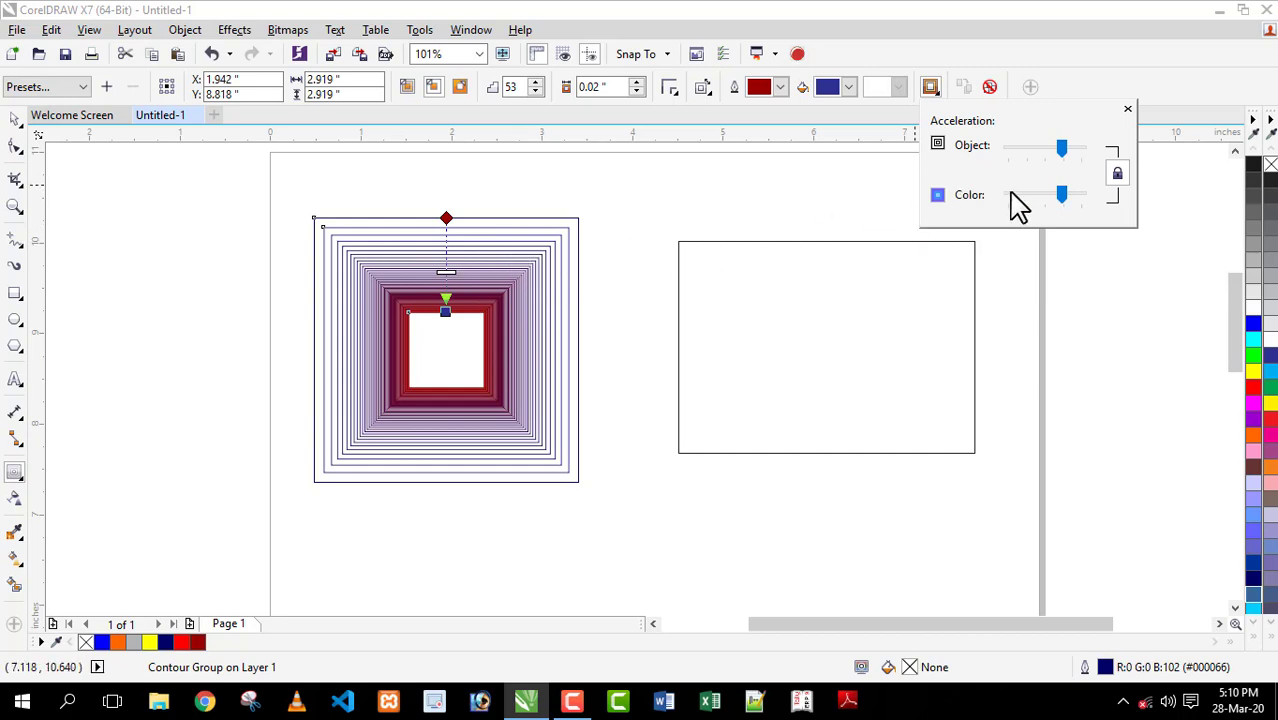
drag(1061, 192, 1021, 203)
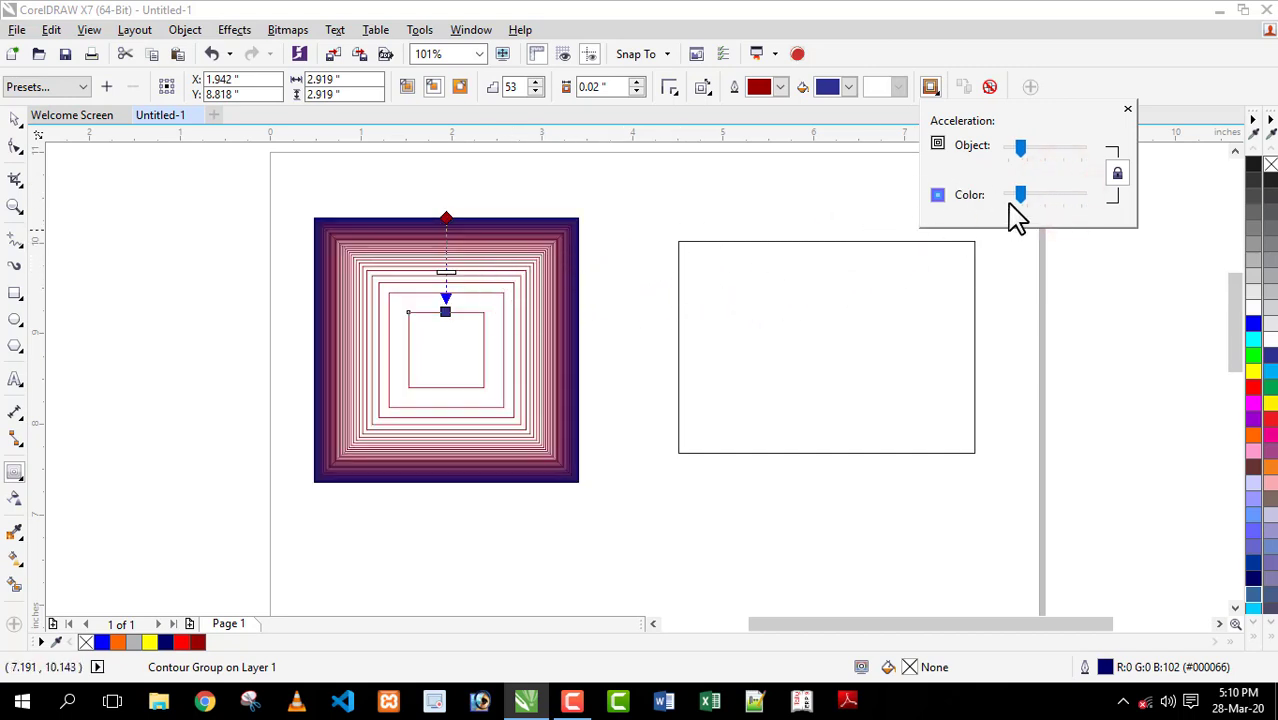
Unlink the contour's object and color acceleration and vary the two independently, returning the object acceleration to about the middle.
click(1117, 176)
drag(1045, 207, 1049, 203)
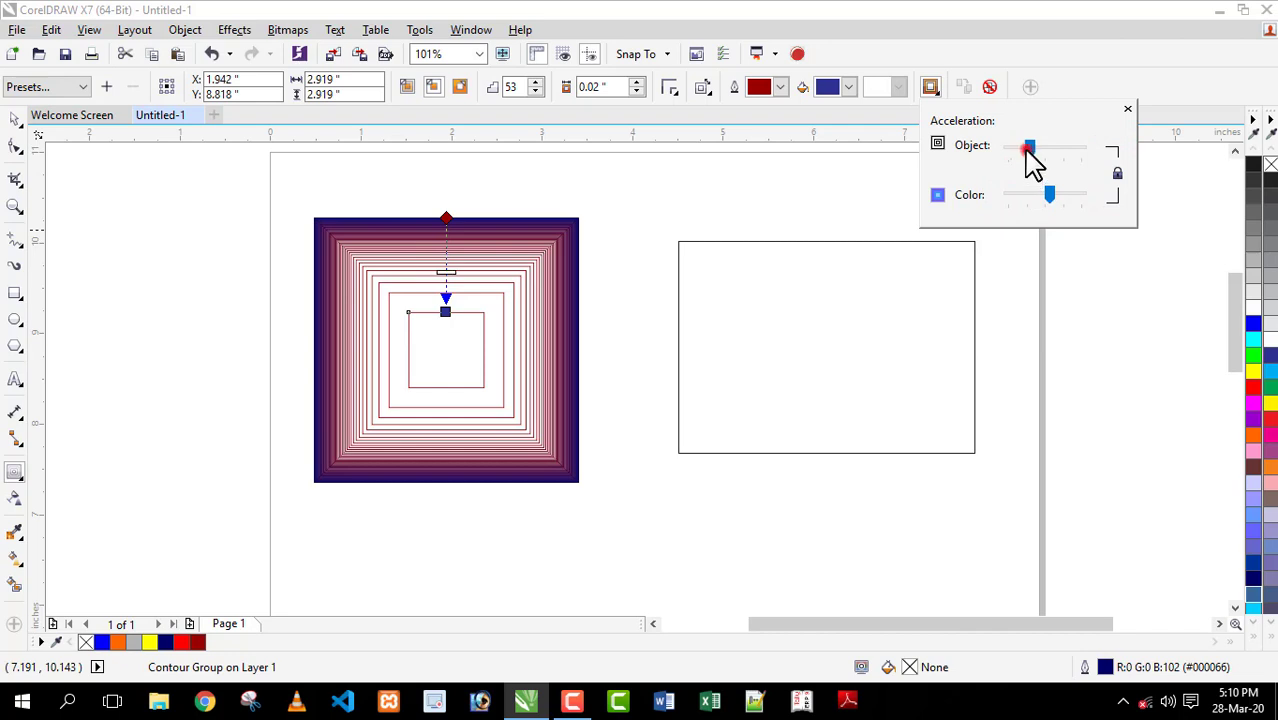
drag(1030, 152, 1017, 210)
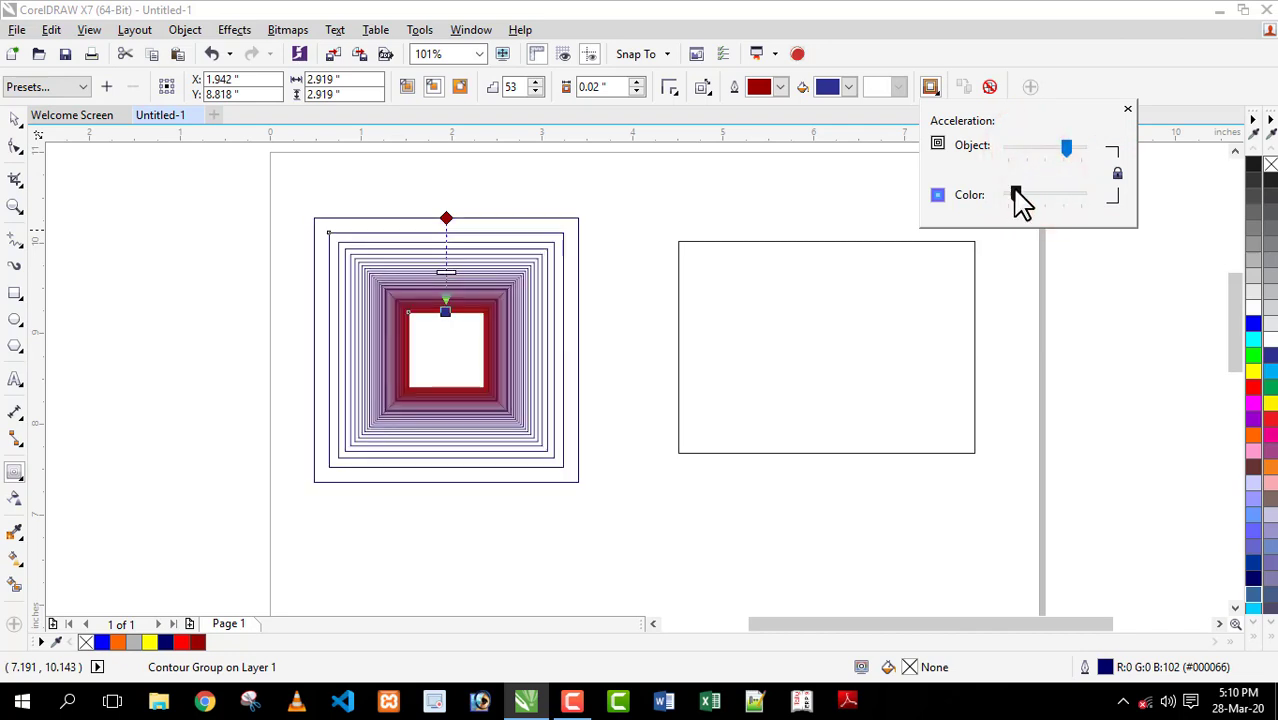
drag(1066, 140, 1020, 195)
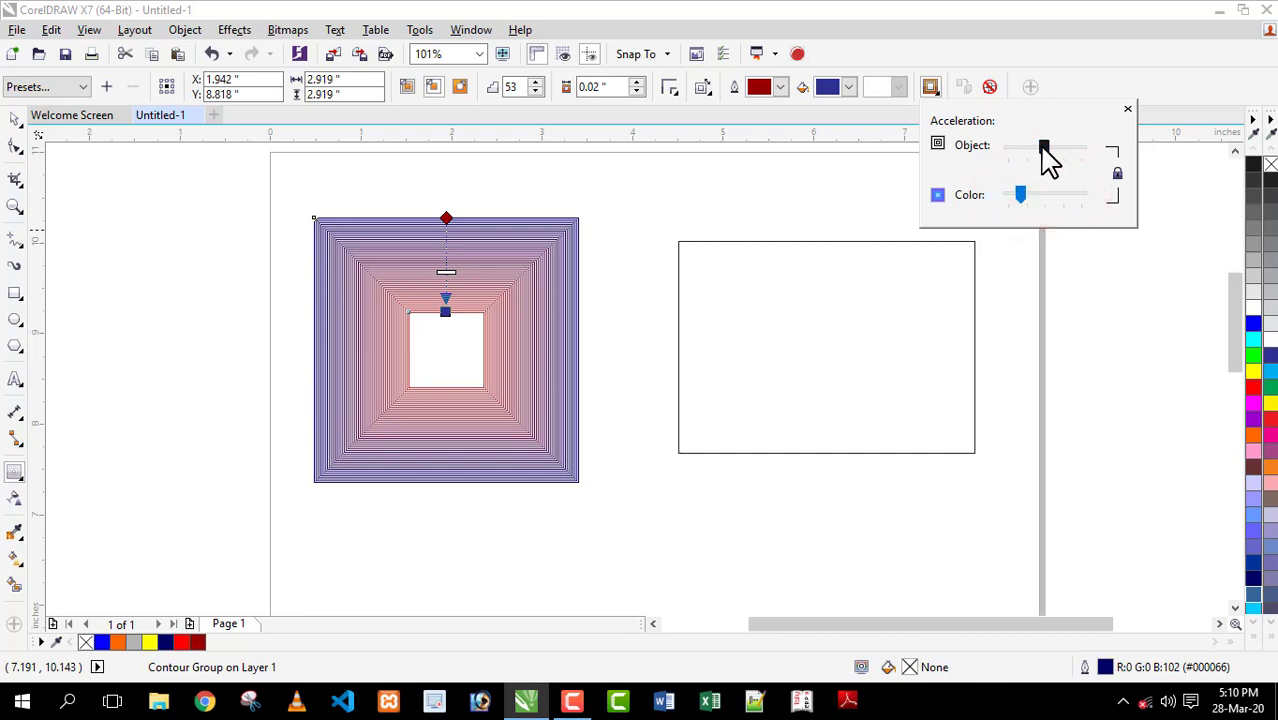
click(1044, 147)
click(1117, 172)
click(1027, 148)
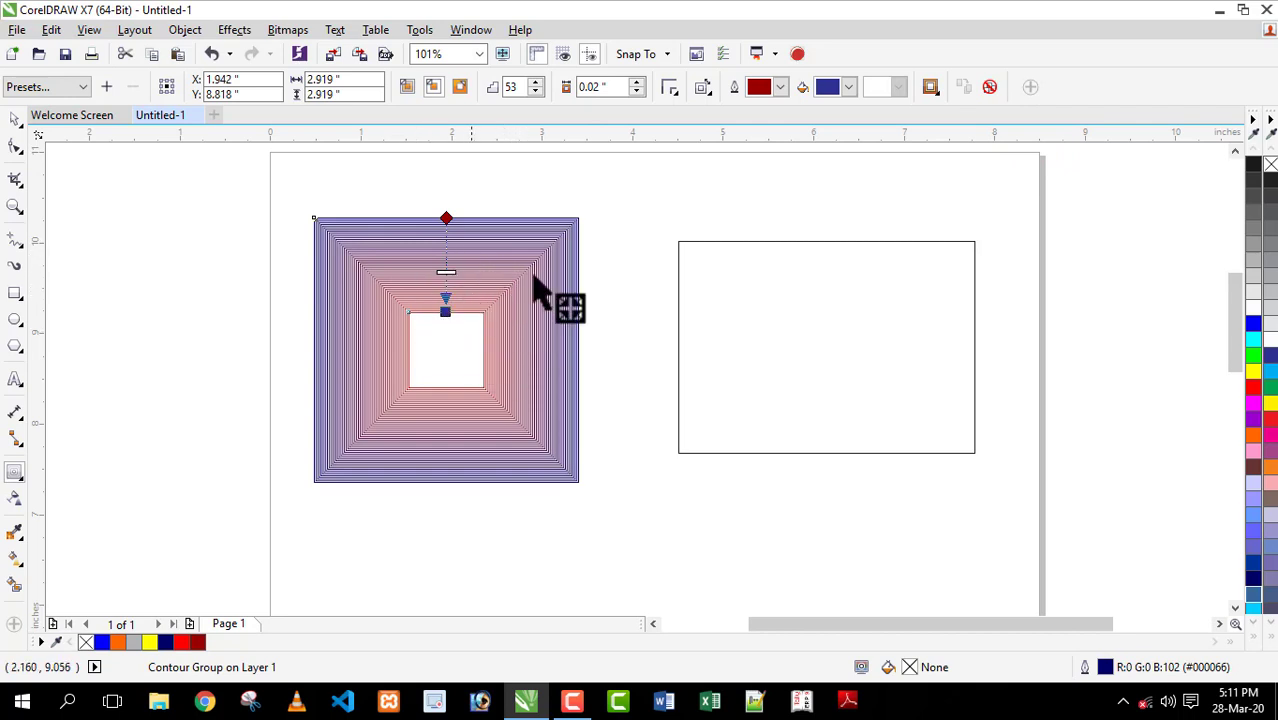
Clear the contour from the square and select the rectangle beside it.
click(990, 90)
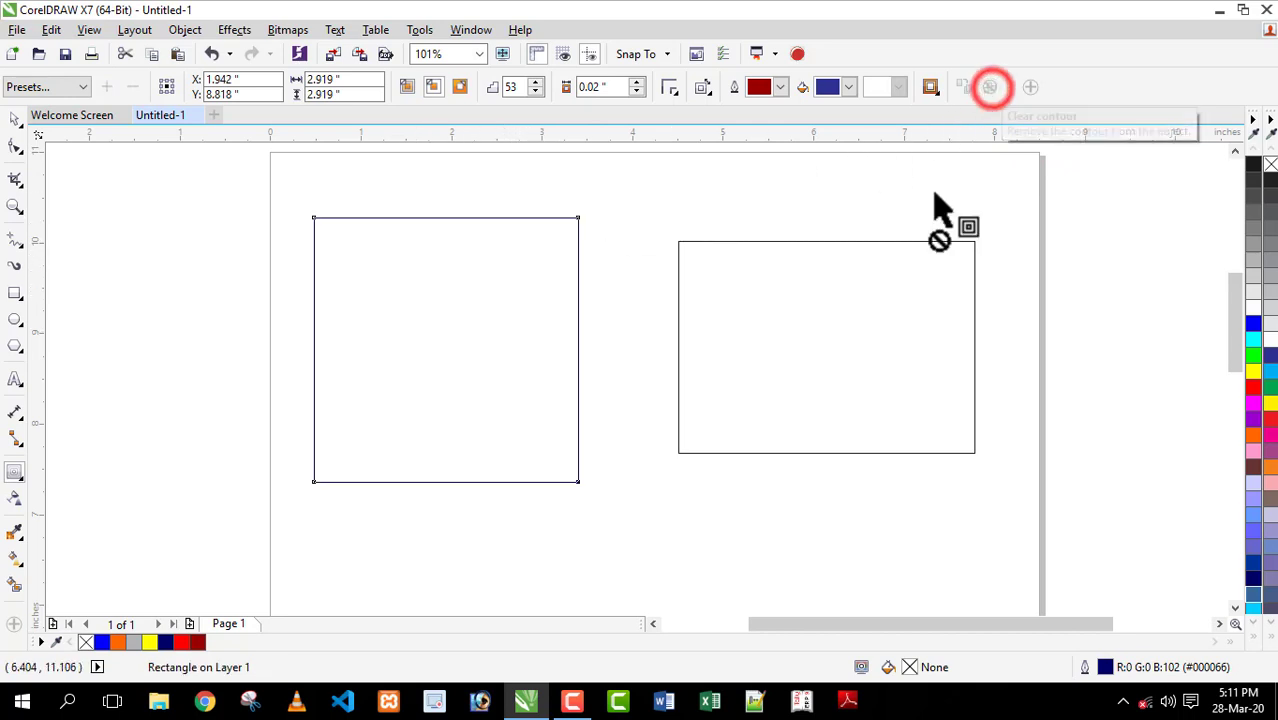
click(737, 303)
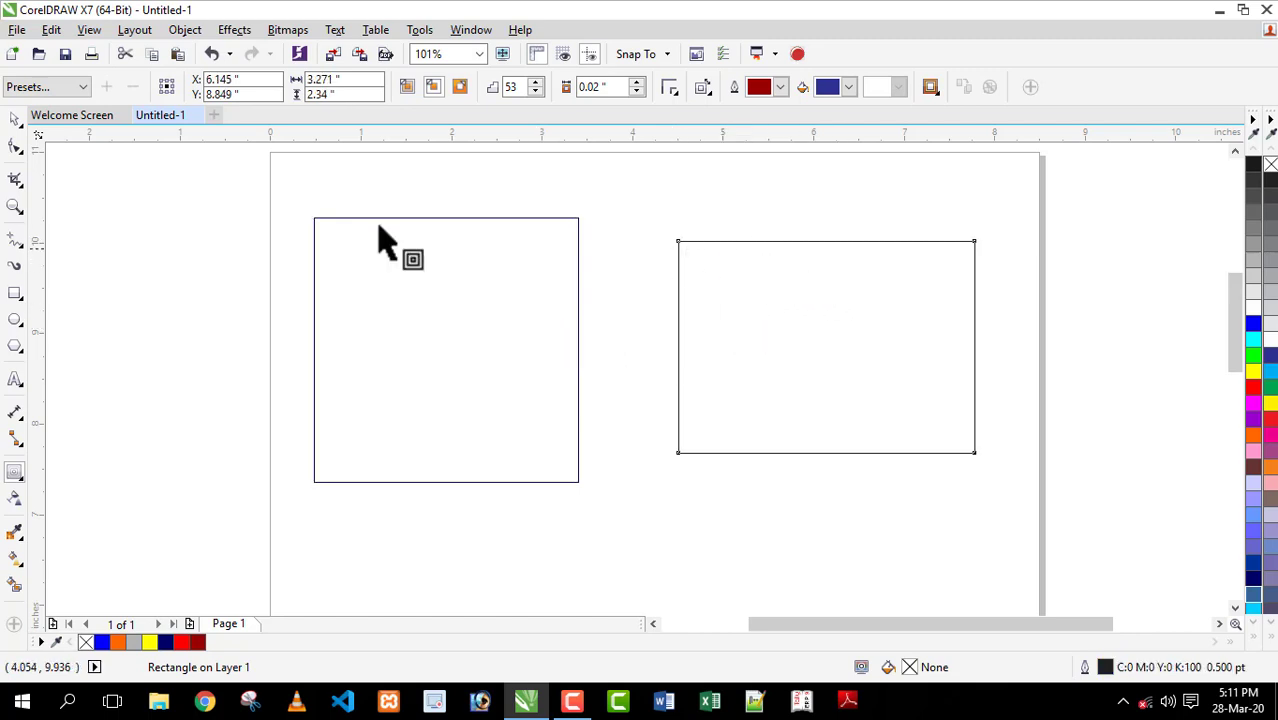
Try a concentric inner copy of the rectangle scaled to 94.9%, and compare the horizontal and vertical gaps at its corner.
click(14, 118)
click(690, 308)
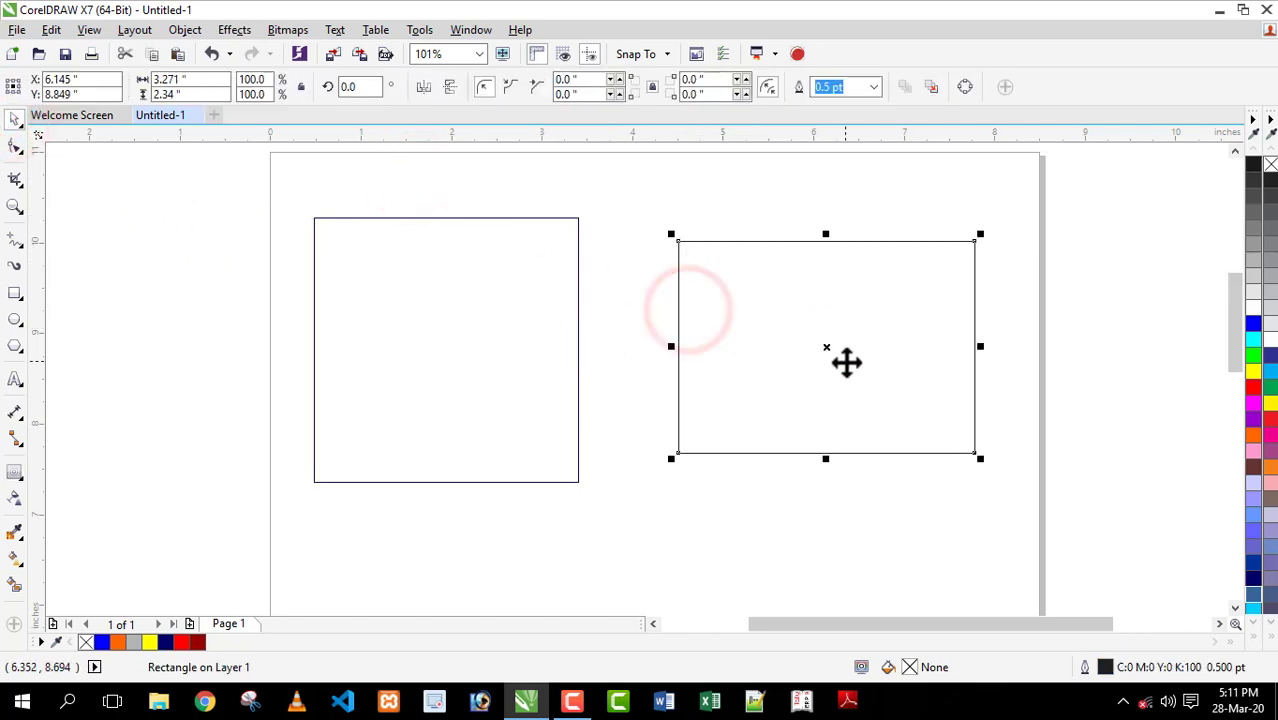
drag(977, 458, 973, 460)
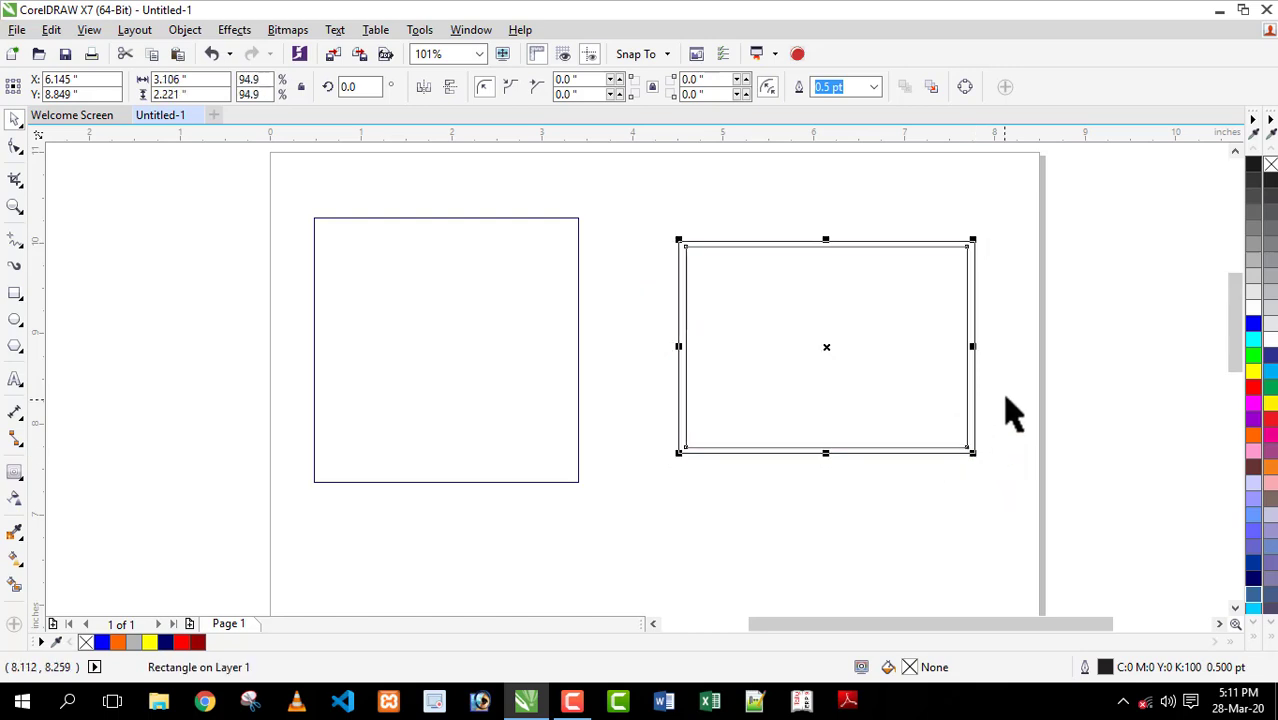
click(1004, 397)
key(z)
drag(930, 220, 1010, 288)
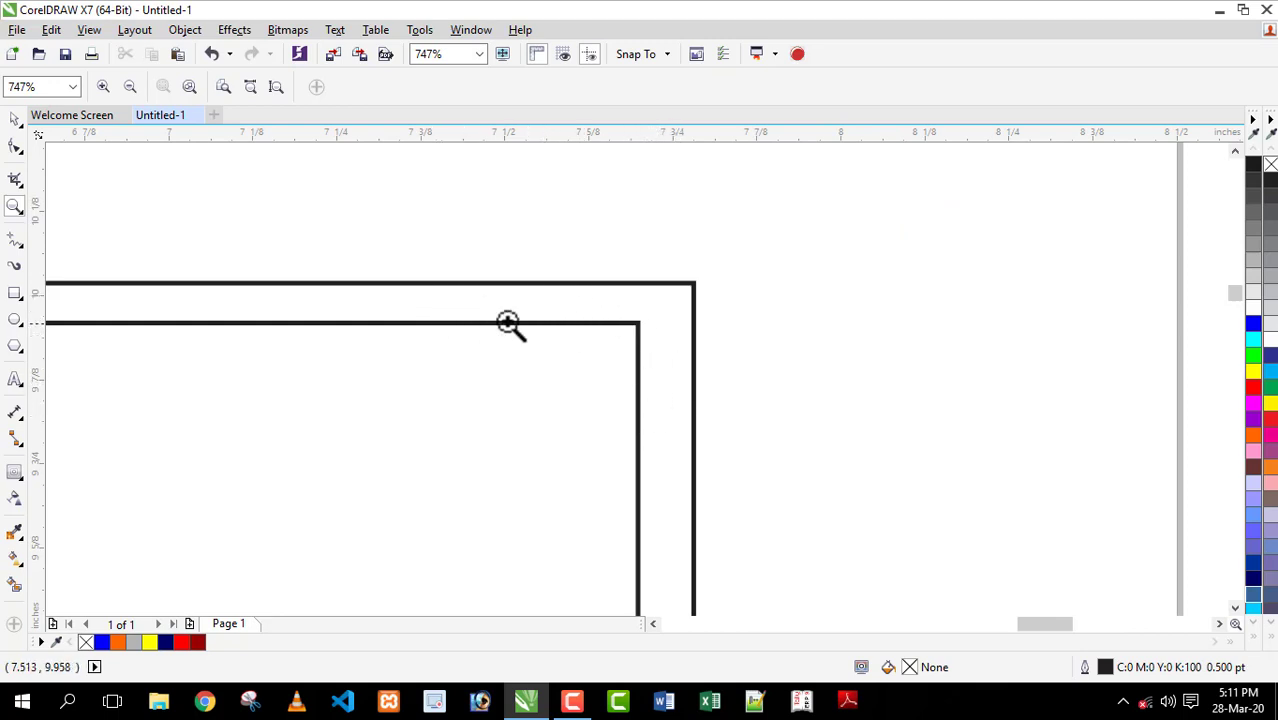
key(space)
key(F3)
Contour the rectangle inward with a single step and an offset of about 0.186 inches.
click(810, 362)
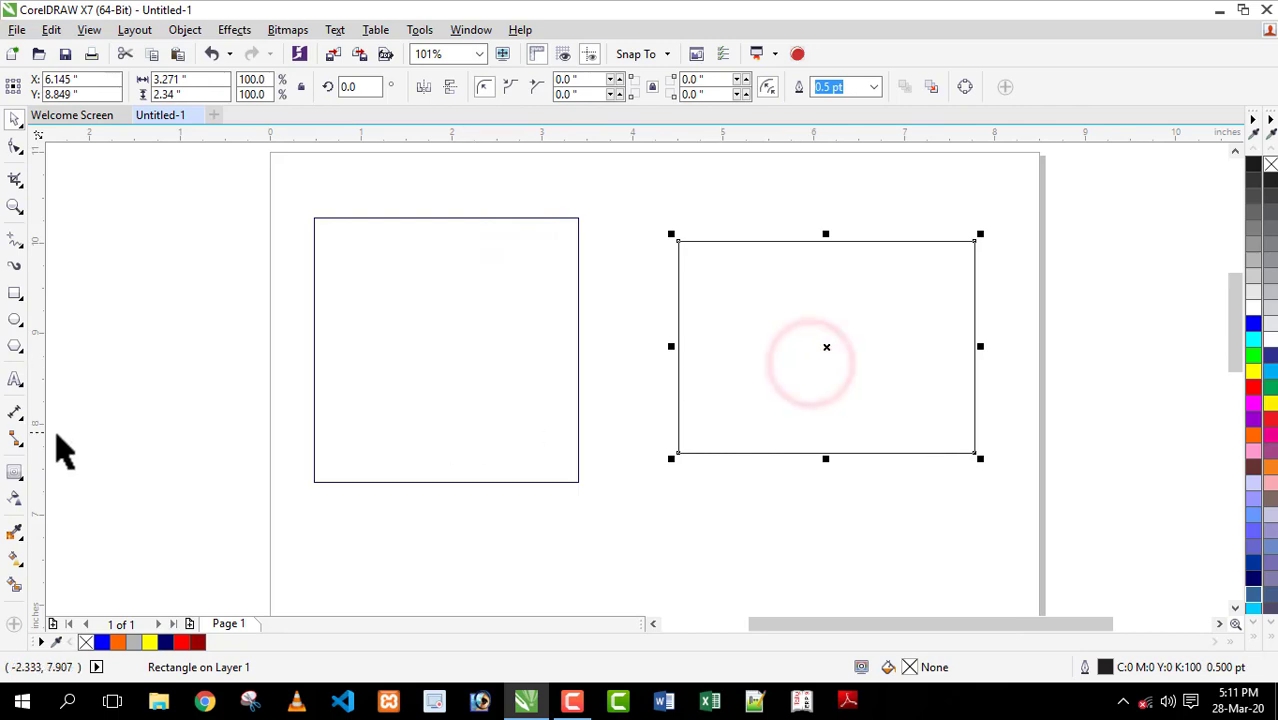
click(15, 472)
mouse_move(728, 254)
mouse_down()
mouse_move(751, 268)
mouse_move(735, 268)
mouse_up()
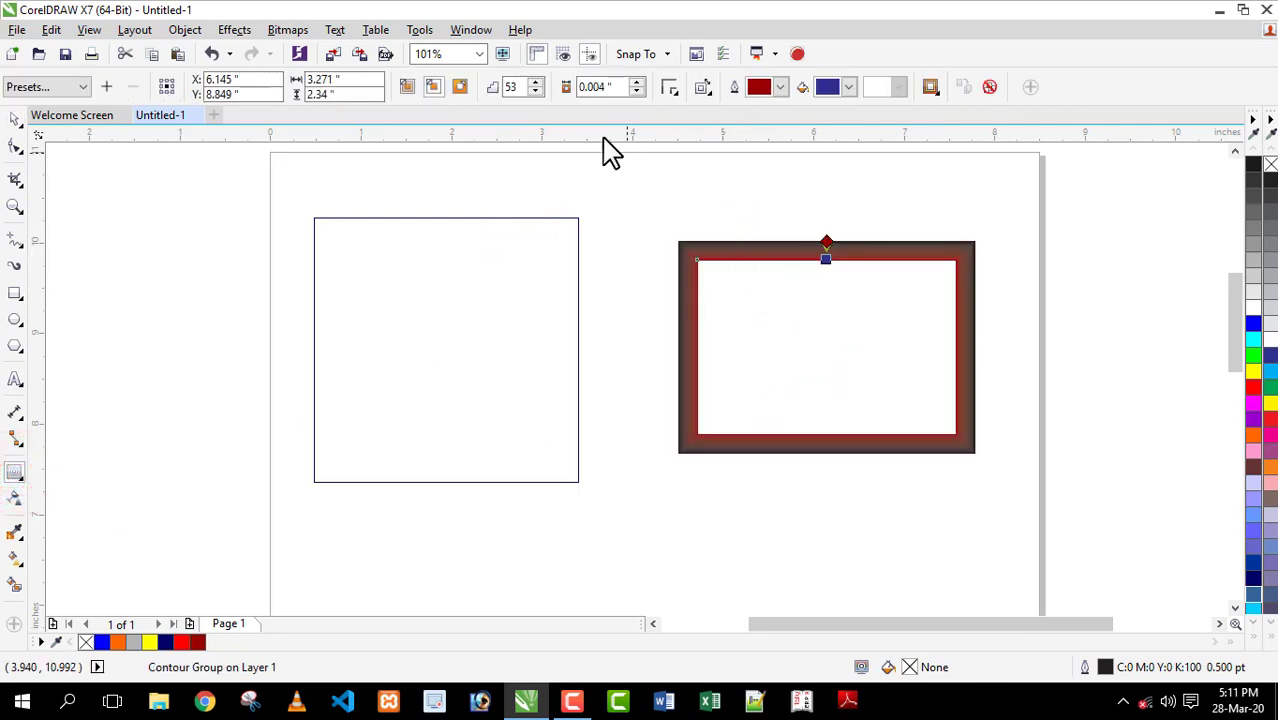
double_click(511, 87)
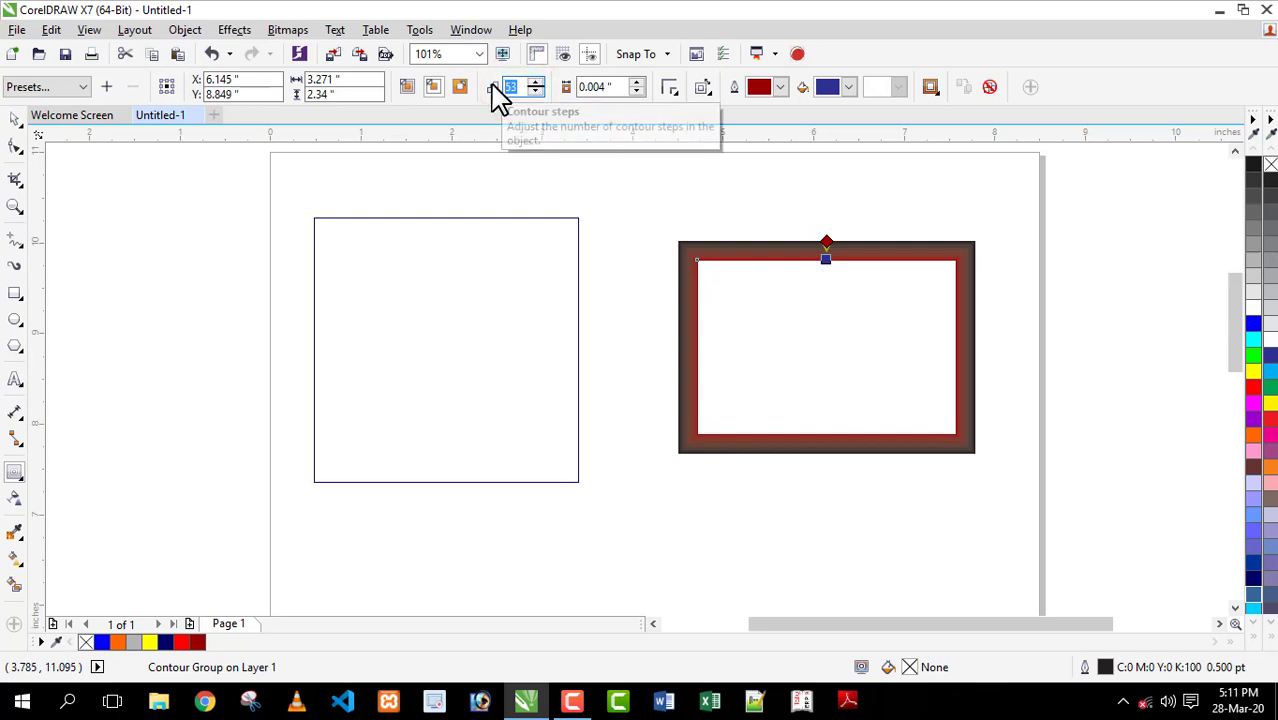
key(Return)
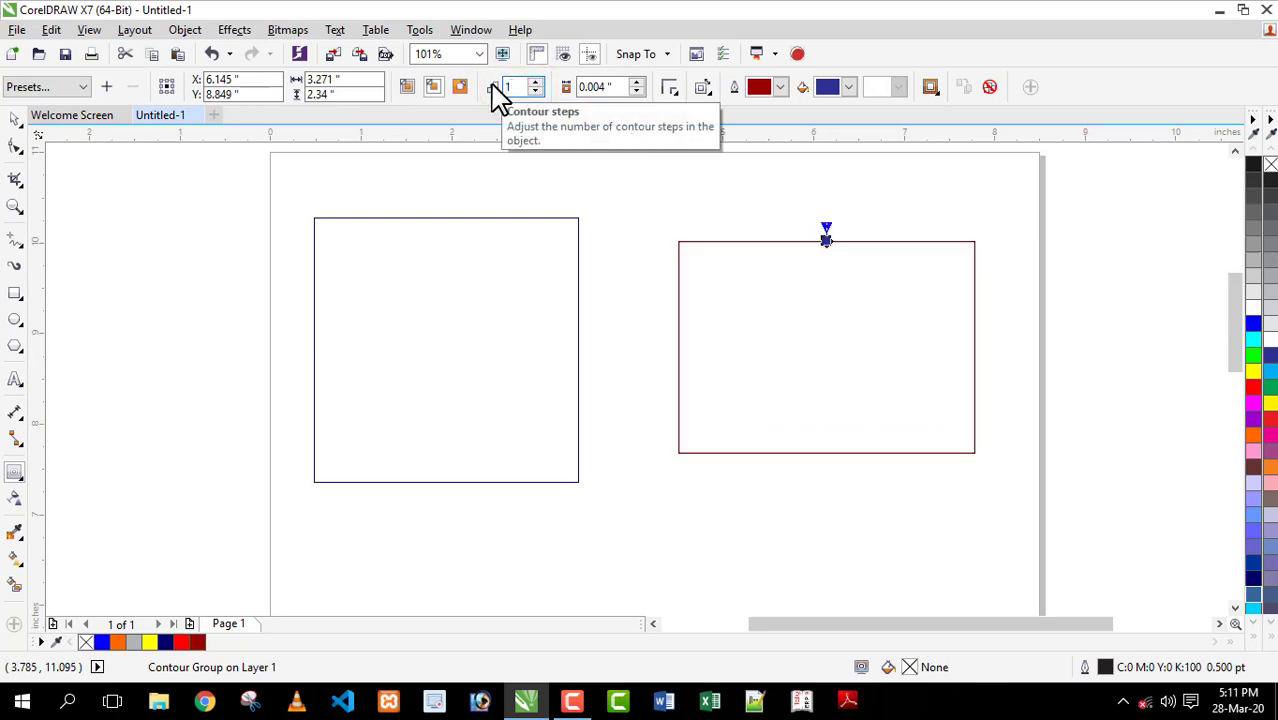
drag(826, 240, 828, 260)
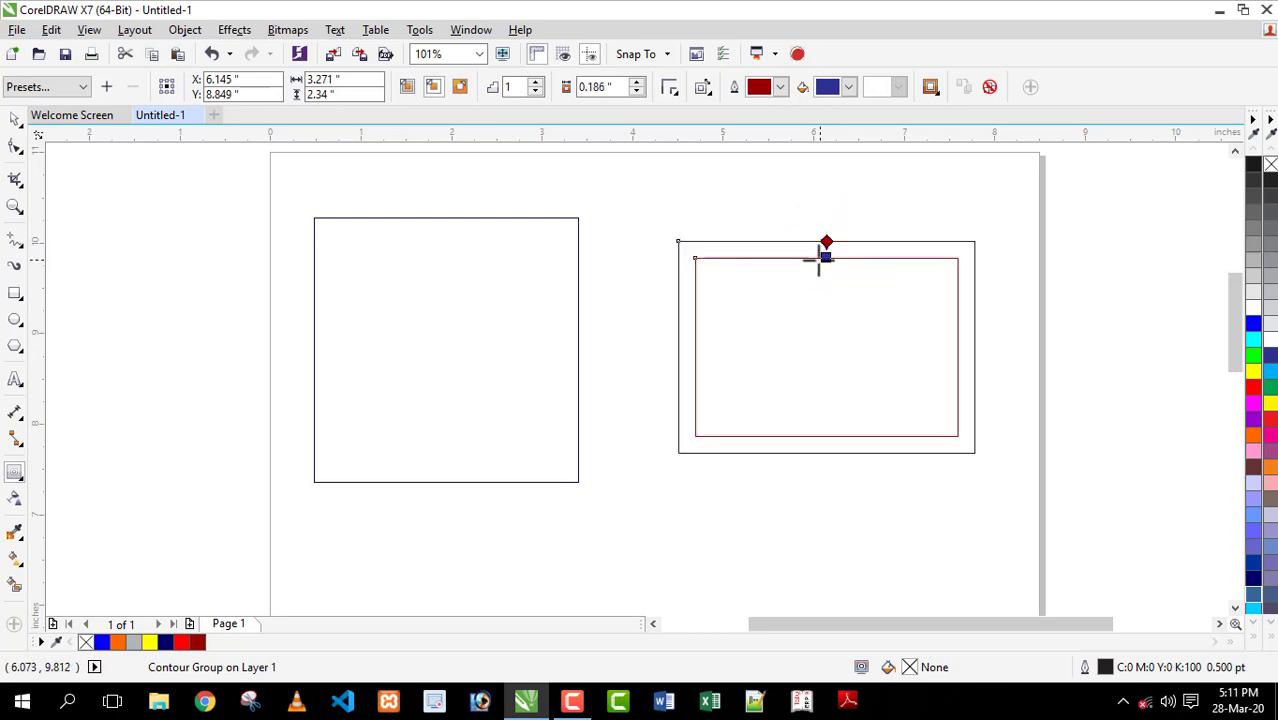
Reduce the offset of the rectangle's contour to 0.056 inches.
key(space)
key(z)
drag(650, 208, 1021, 491)
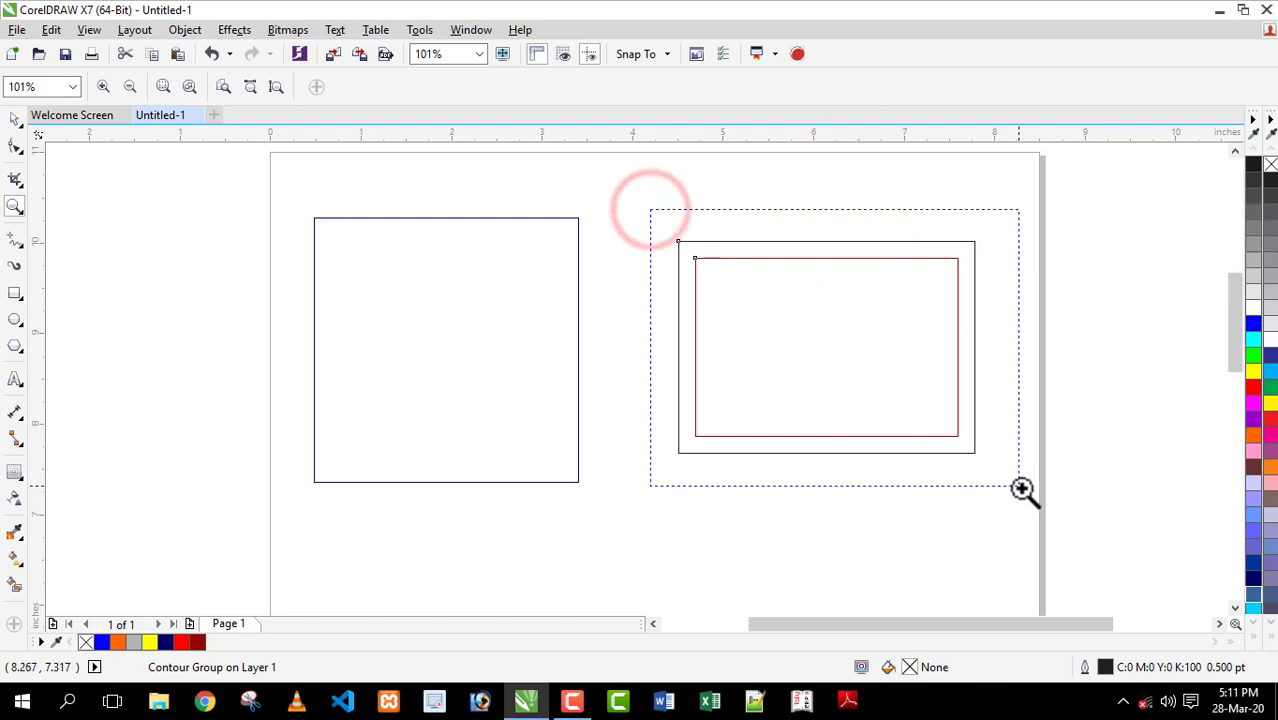
key(space)
click(990, 418)
click(767, 371)
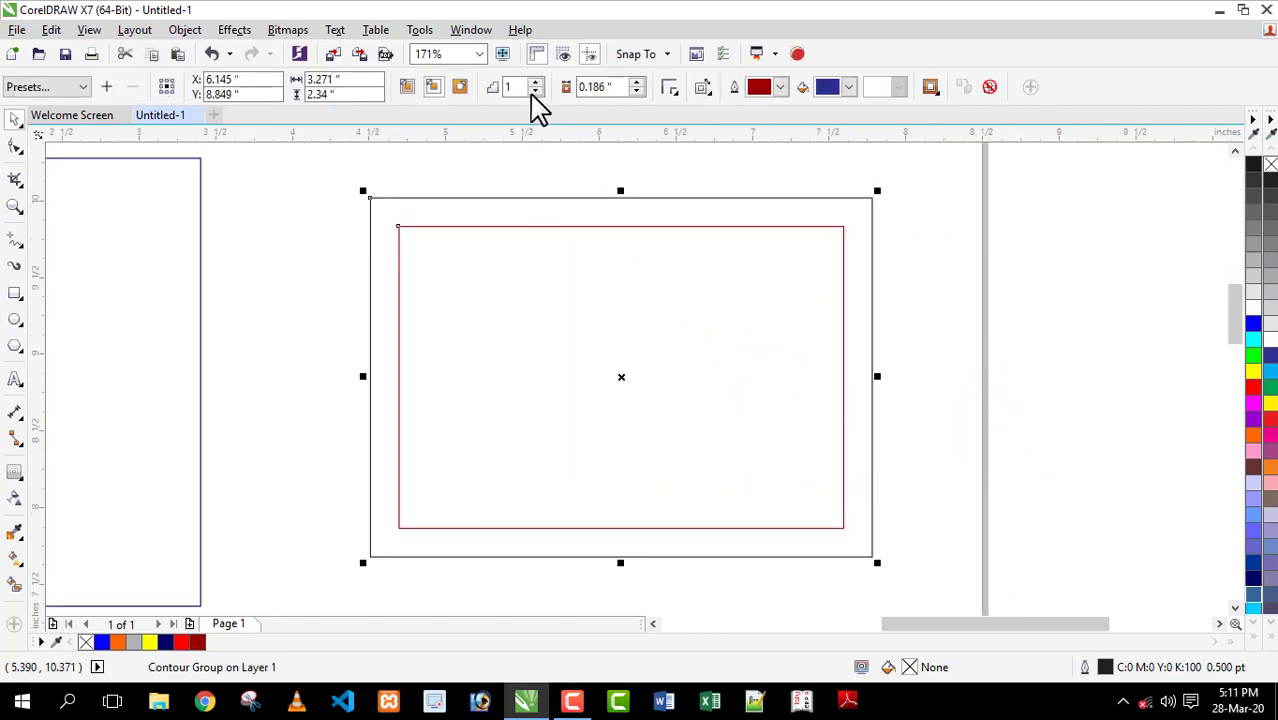
click(637, 92)
click(637, 92)
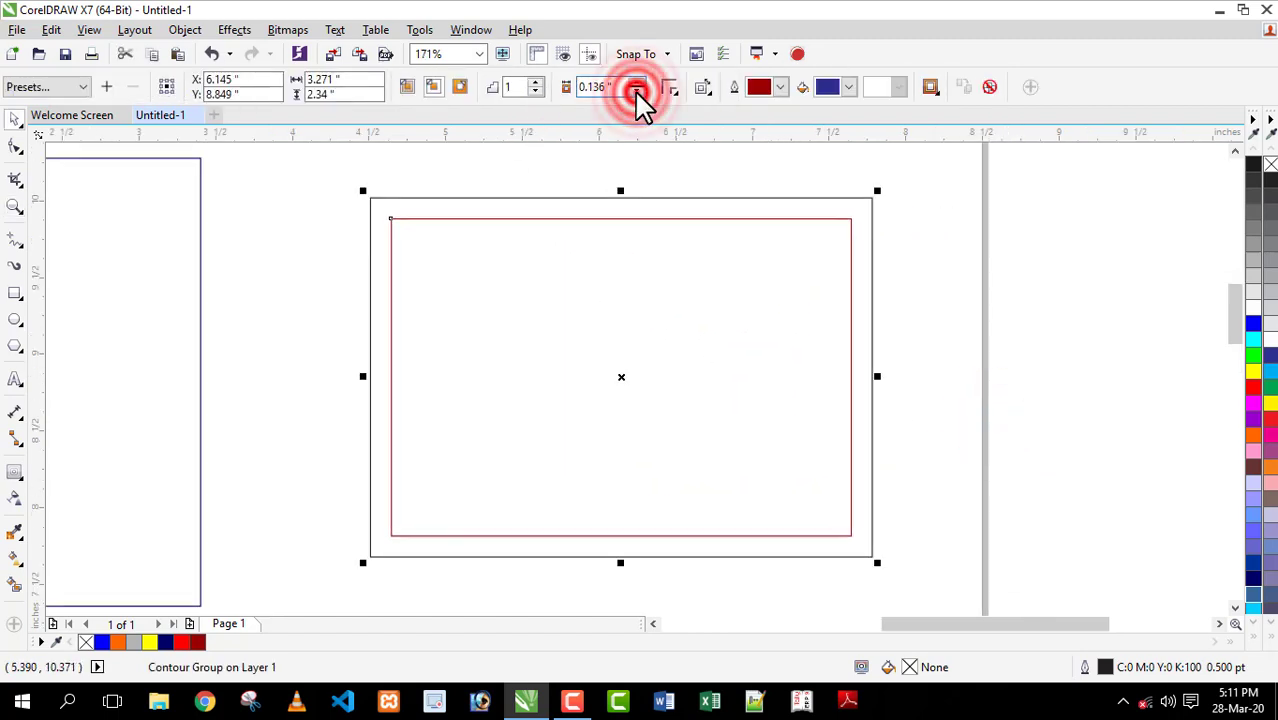
click(637, 92)
click(637, 92)
click(637, 88)
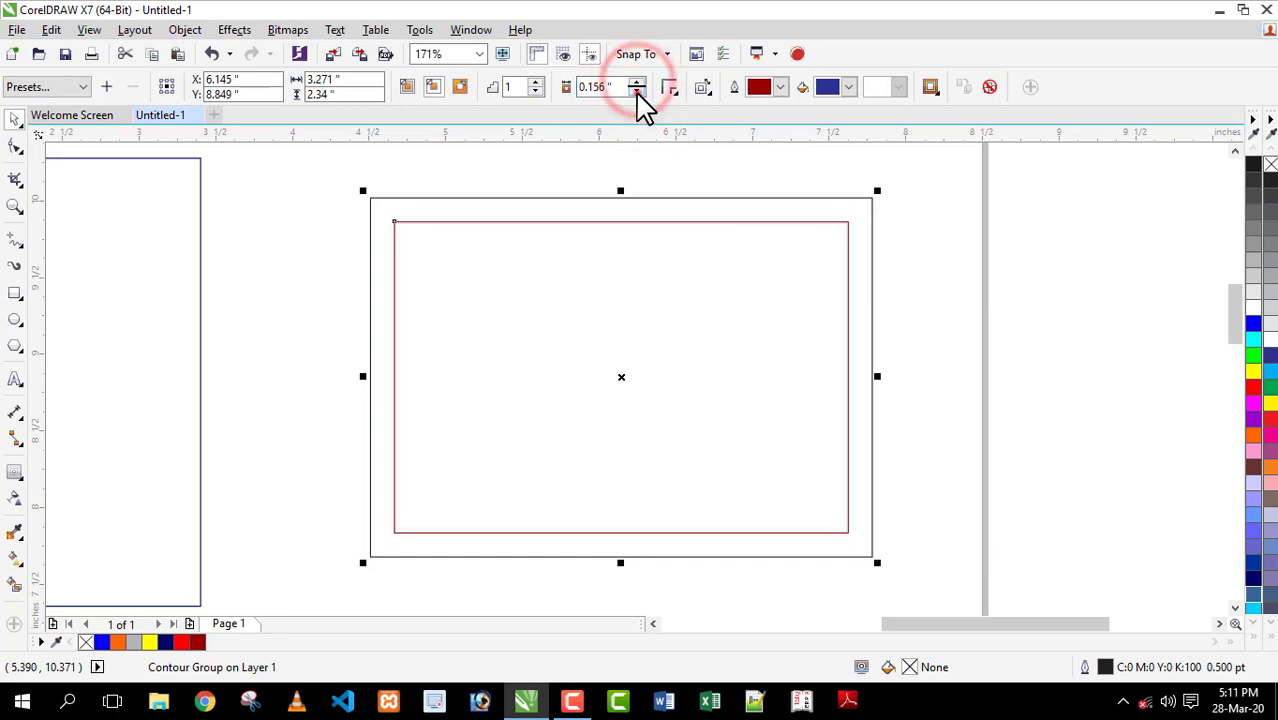
click(637, 88)
Check the contour gap at the rectangle's upper corner and move the contoured rectangle to about X 6.27, Y 8.89 inches.
key(Escape)
key(z)
drag(803, 175, 888, 247)
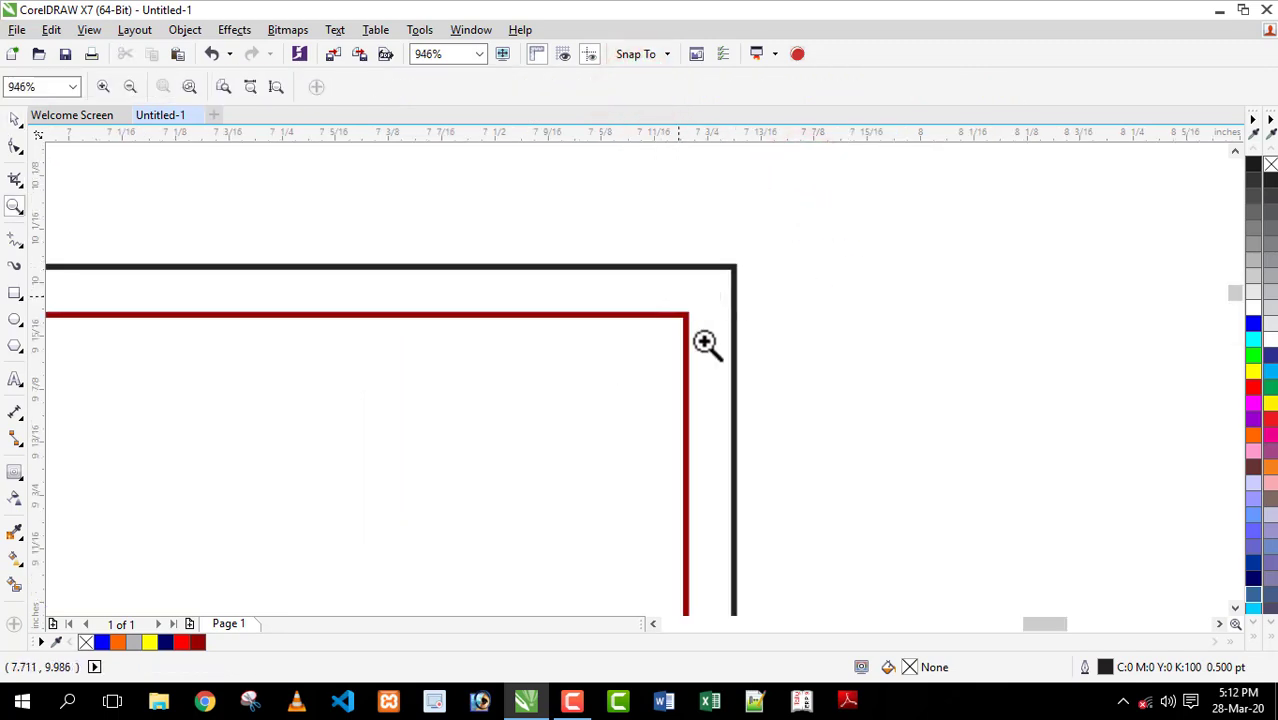
right_click(733, 353)
key(space)
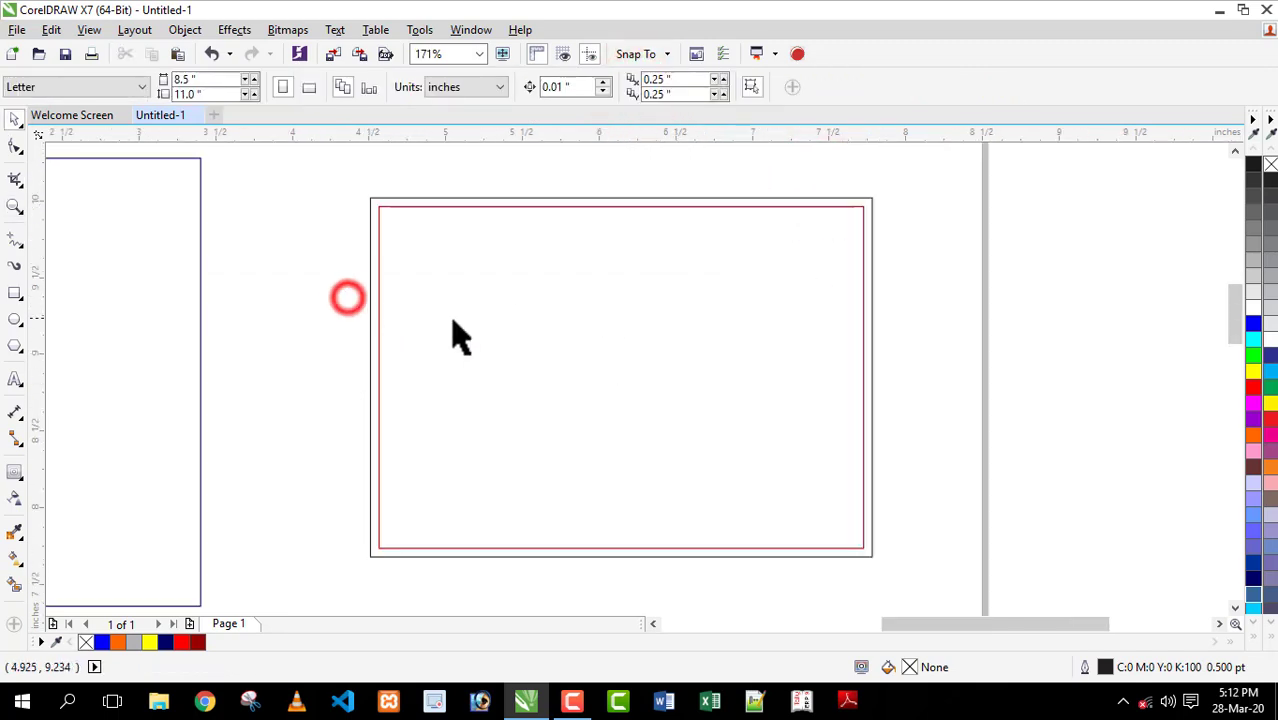
click(456, 274)
mouse_move(503, 285)
mouse_down()
mouse_move(562, 317)
mouse_move(528, 302)
mouse_move(523, 279)
mouse_up()
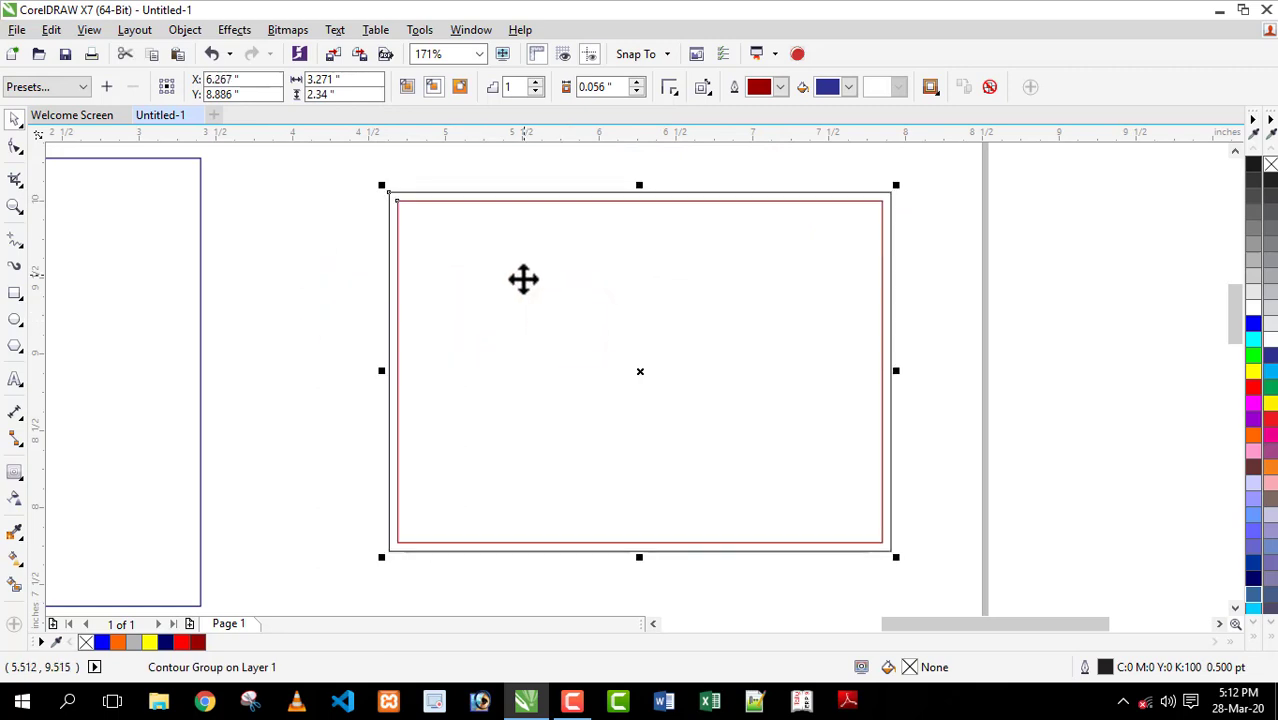
click(525, 279)
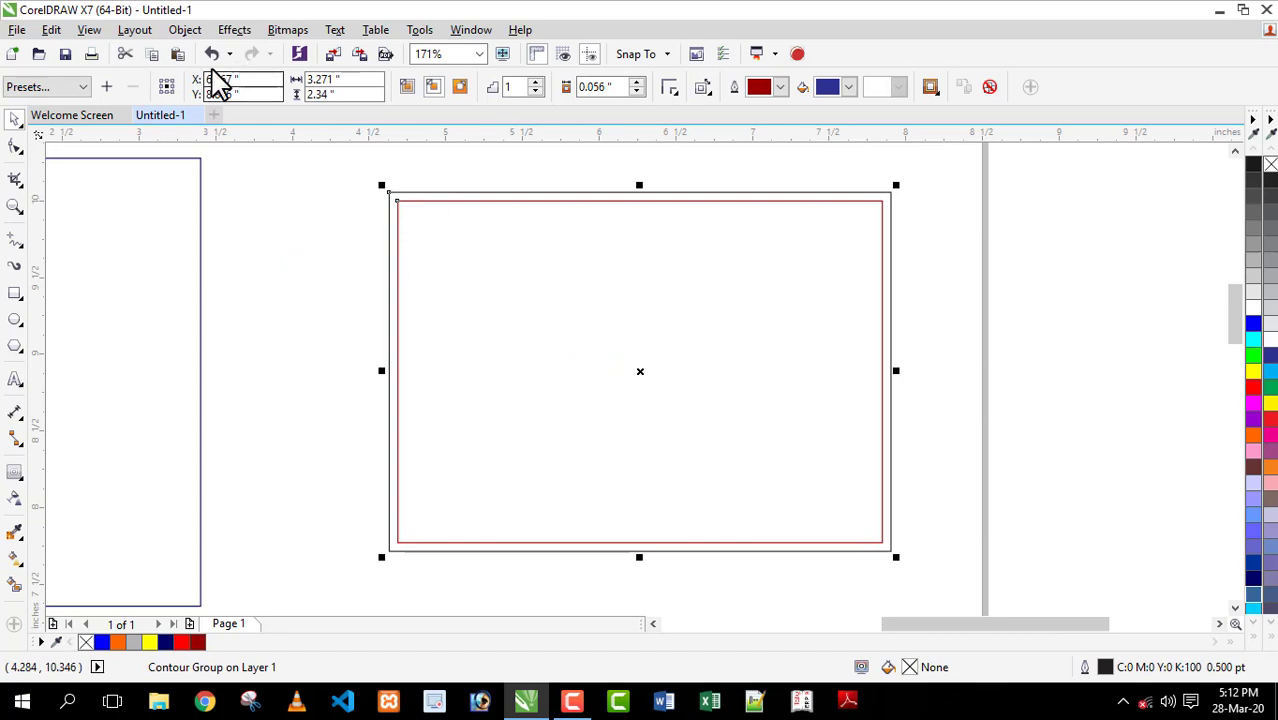
Break the rectangle's contour group apart and try moving one of the separated outlines on its own.
click(185, 30)
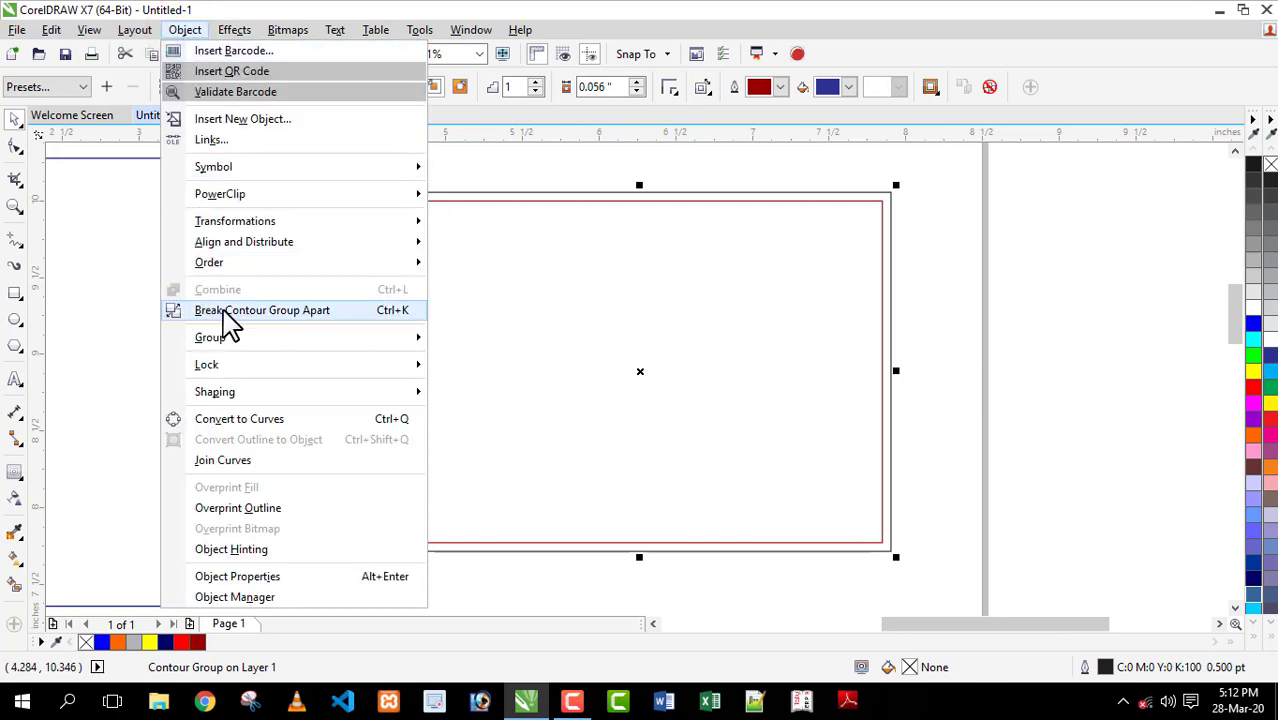
click(394, 317)
drag(345, 340, 531, 330)
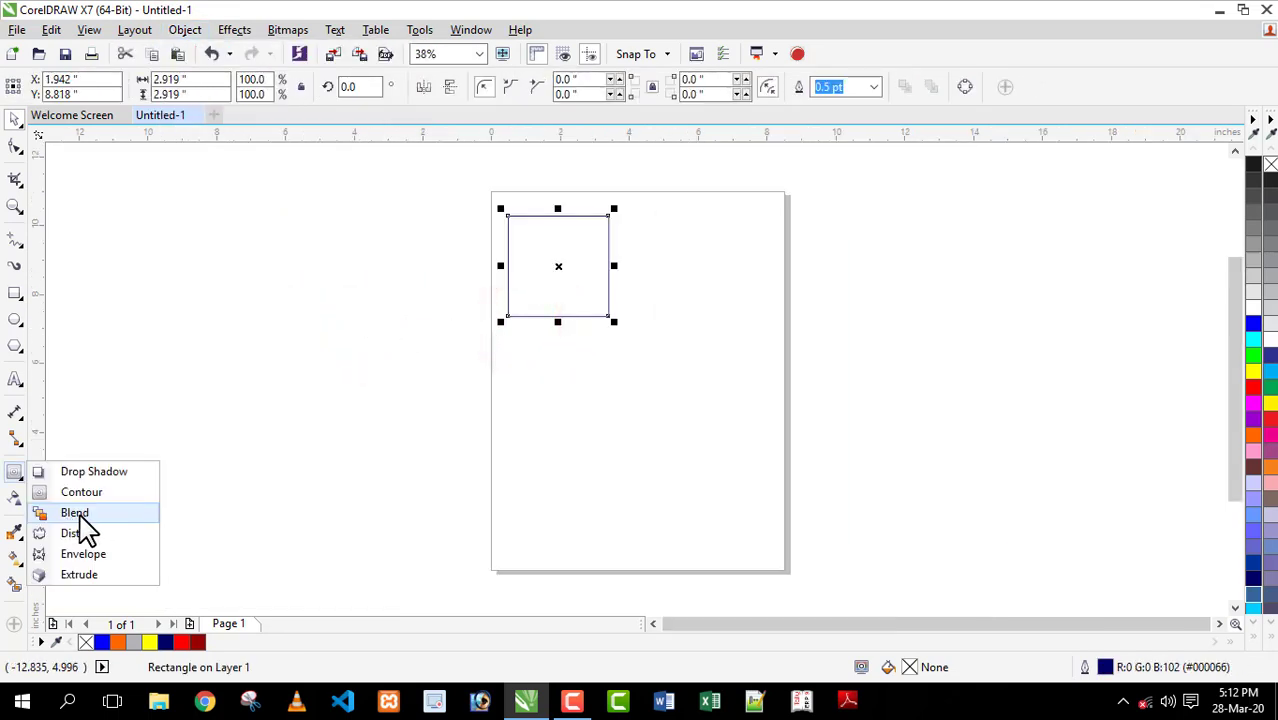
Try placing a copy of the square at about X 7.09, Y 7.87 inches and remove that copy.
click(557, 266)
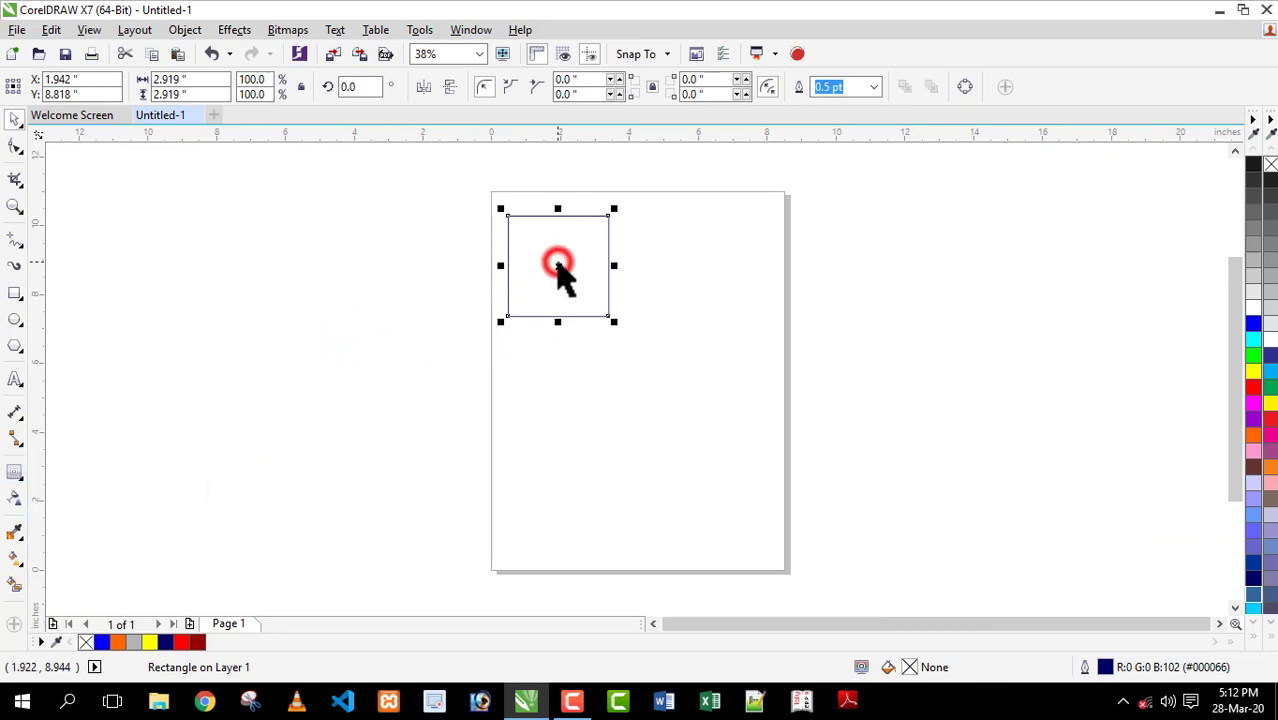
drag(566, 233, 702, 334)
click(577, 293)
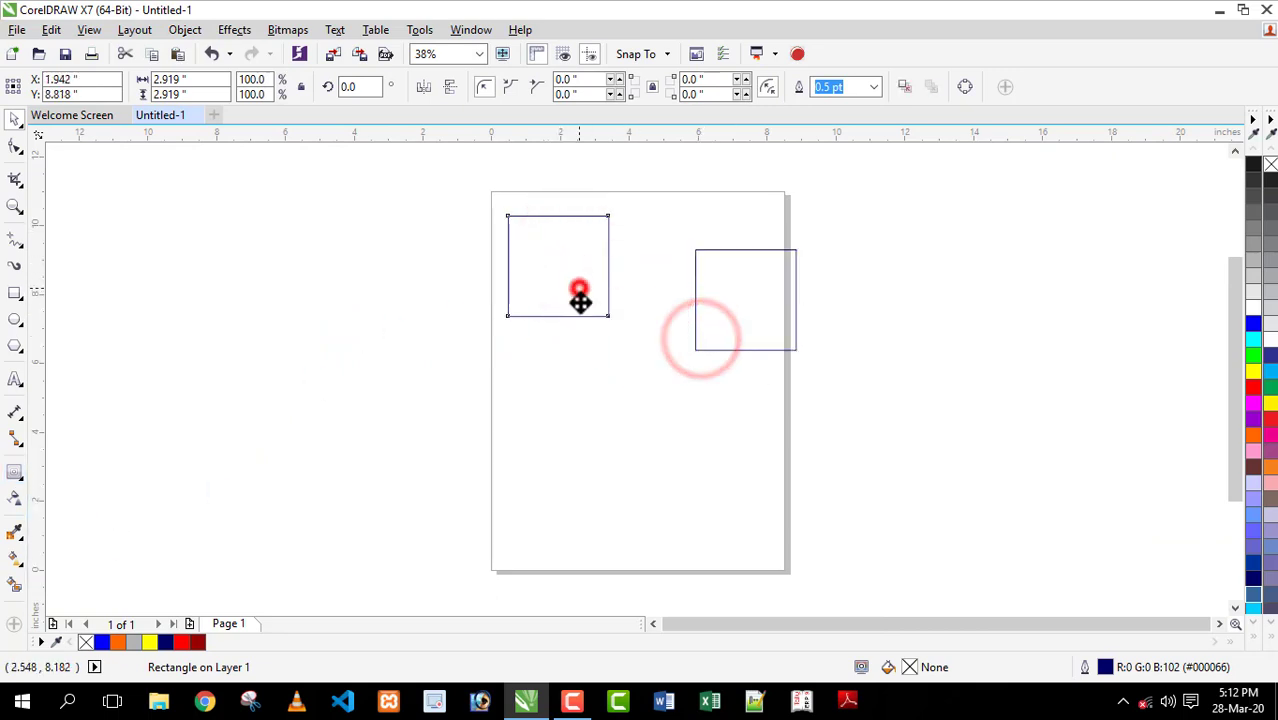
click(724, 310)
click(700, 305)
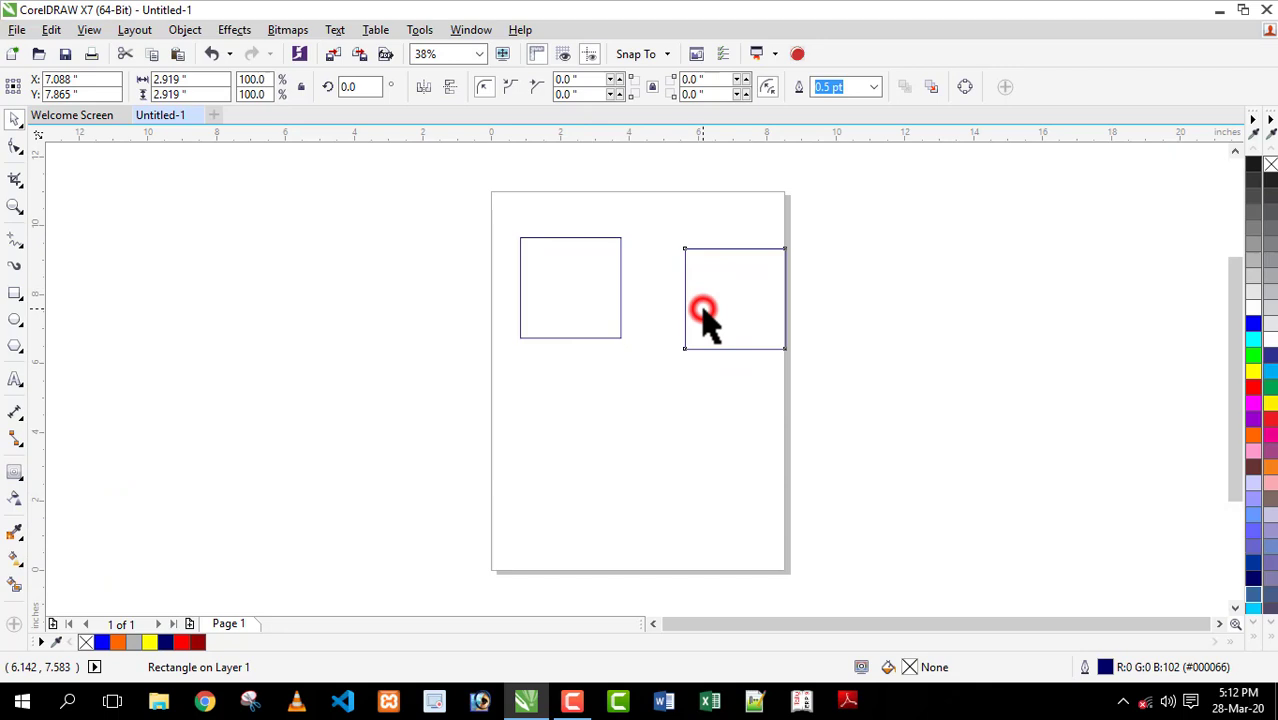
click(593, 306)
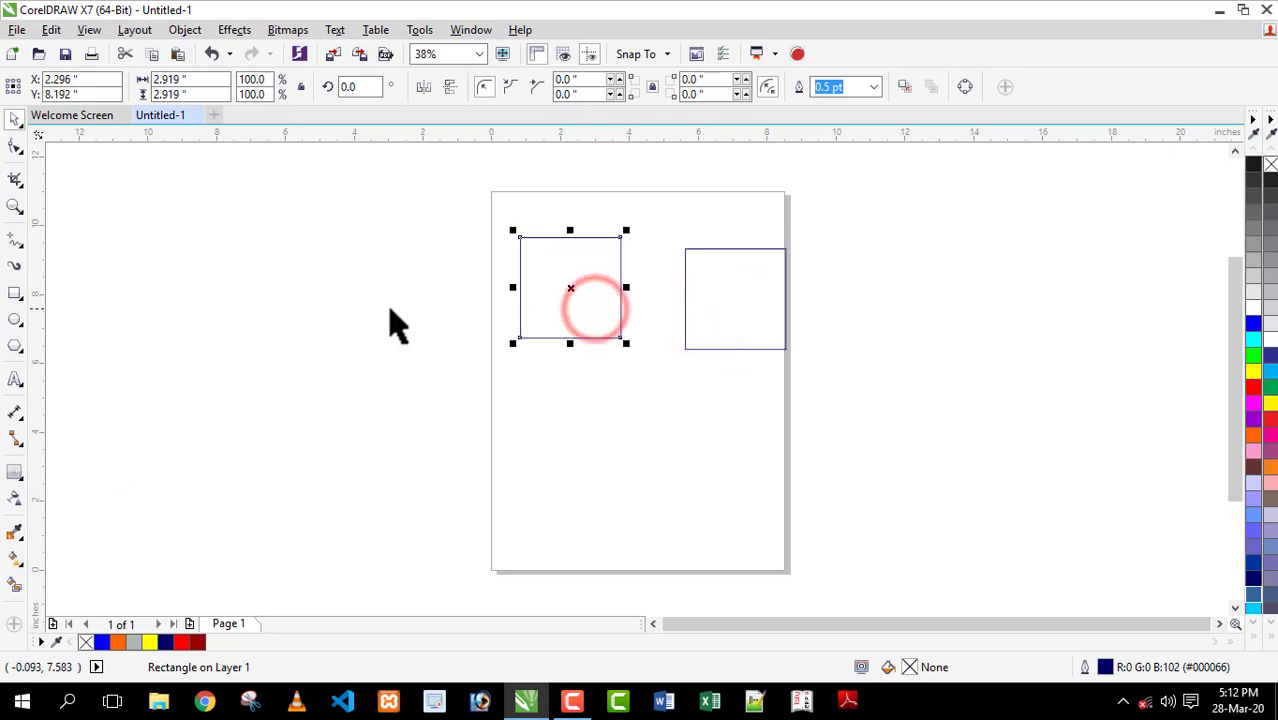
click(20, 476)
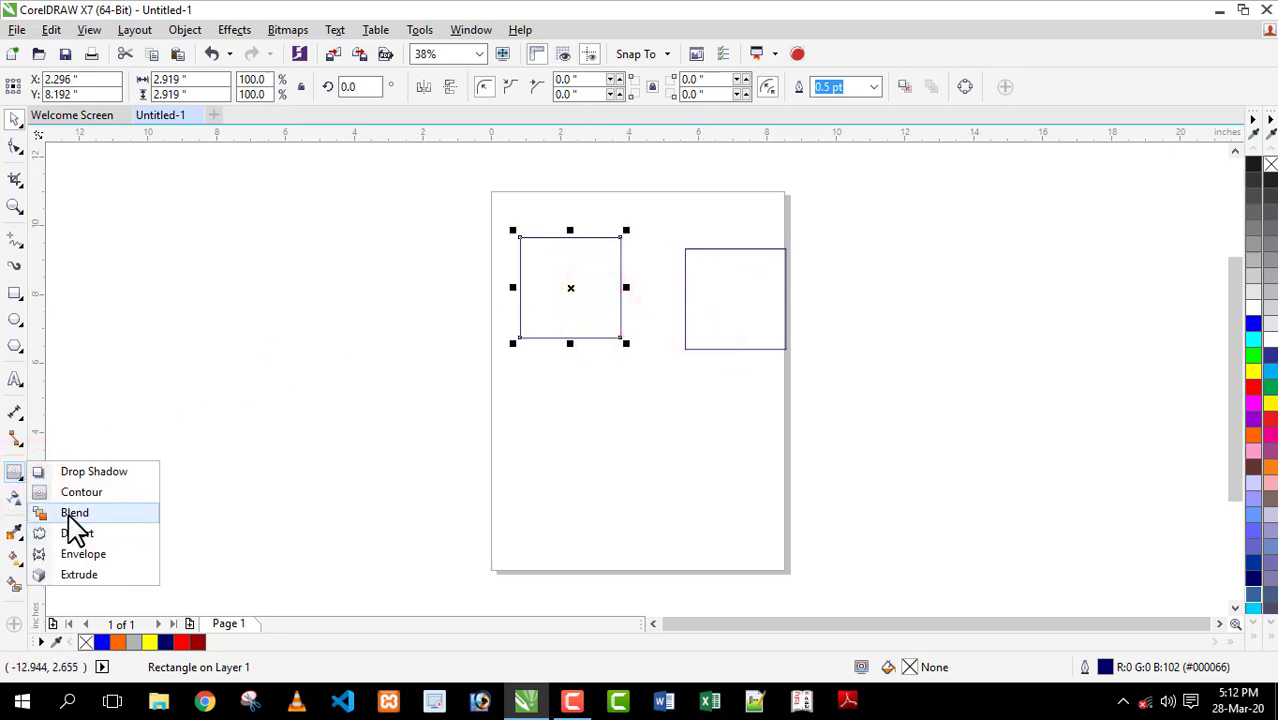
click(725, 314)
key(Delete)
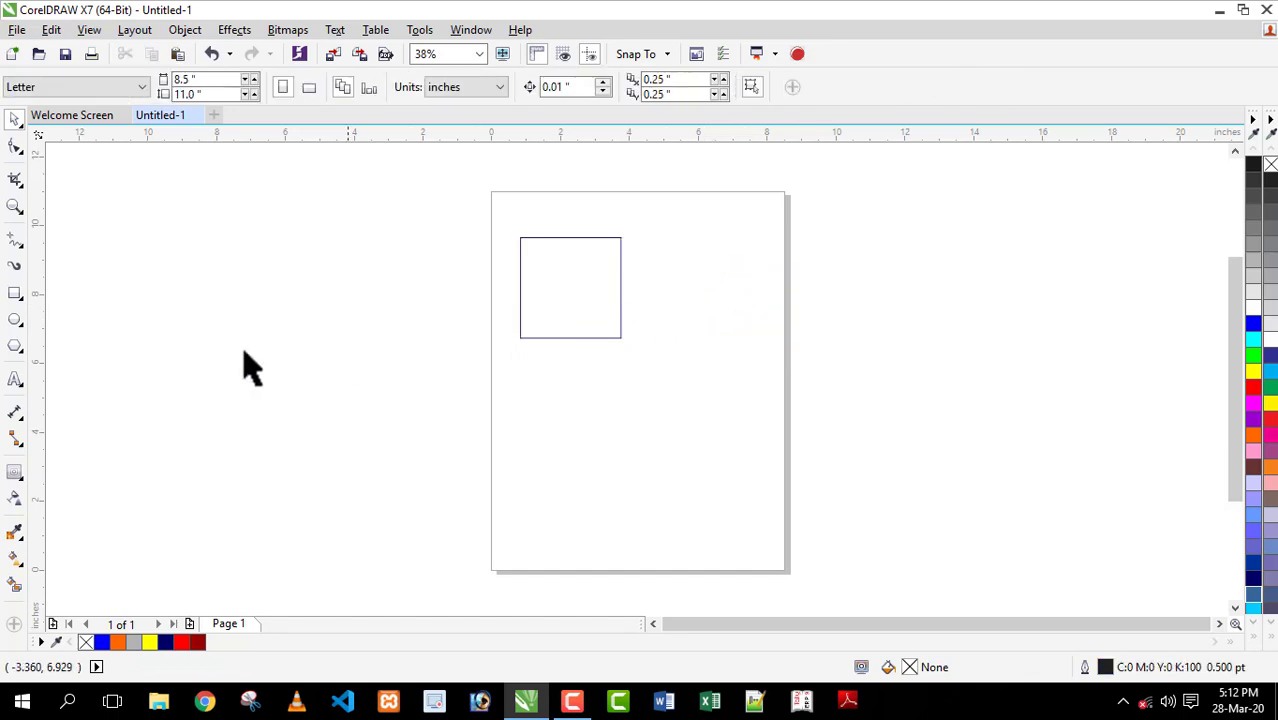
Draw a circle about 2.37 inches in diameter and place it at about X 6.95, Y 4.56 inches, below and beside the square.
click(15, 320)
mouse_move(630, 385)
mouse_down()
mouse_move(713, 437)
mouse_move(719, 474)
mouse_up()
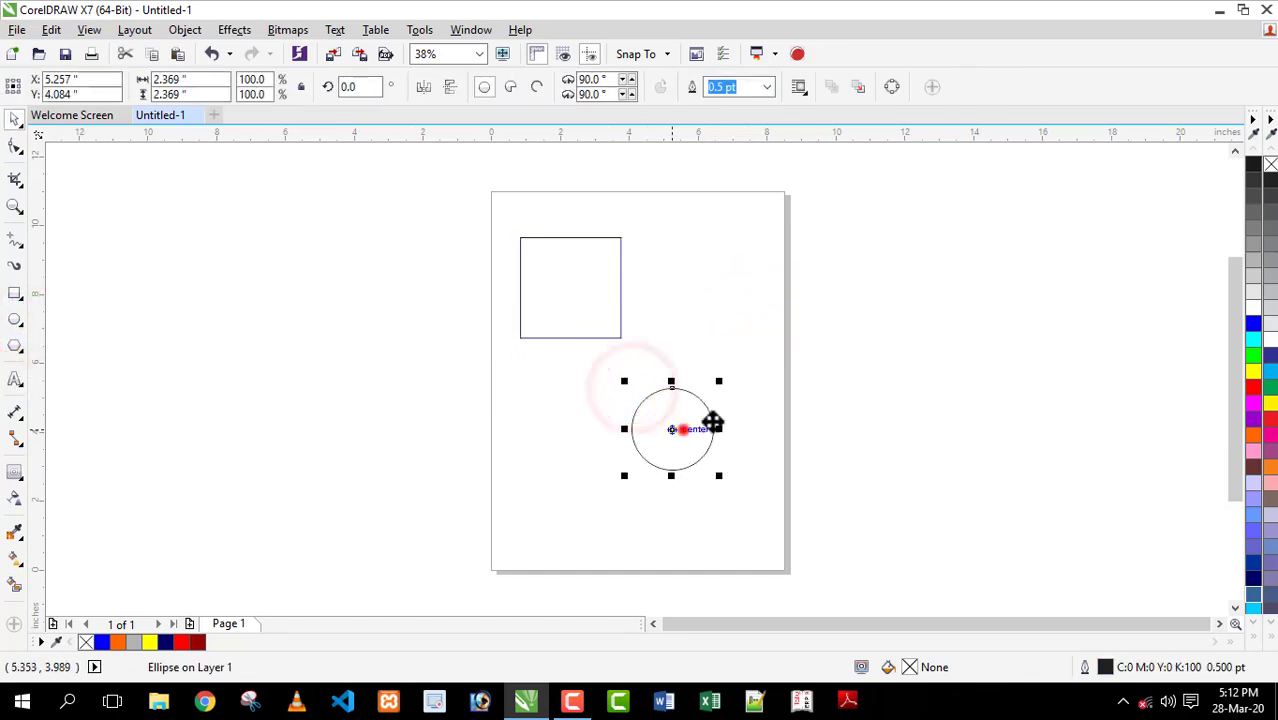
drag(681, 427, 763, 400)
drag(573, 307, 585, 297)
drag(736, 385, 712, 397)
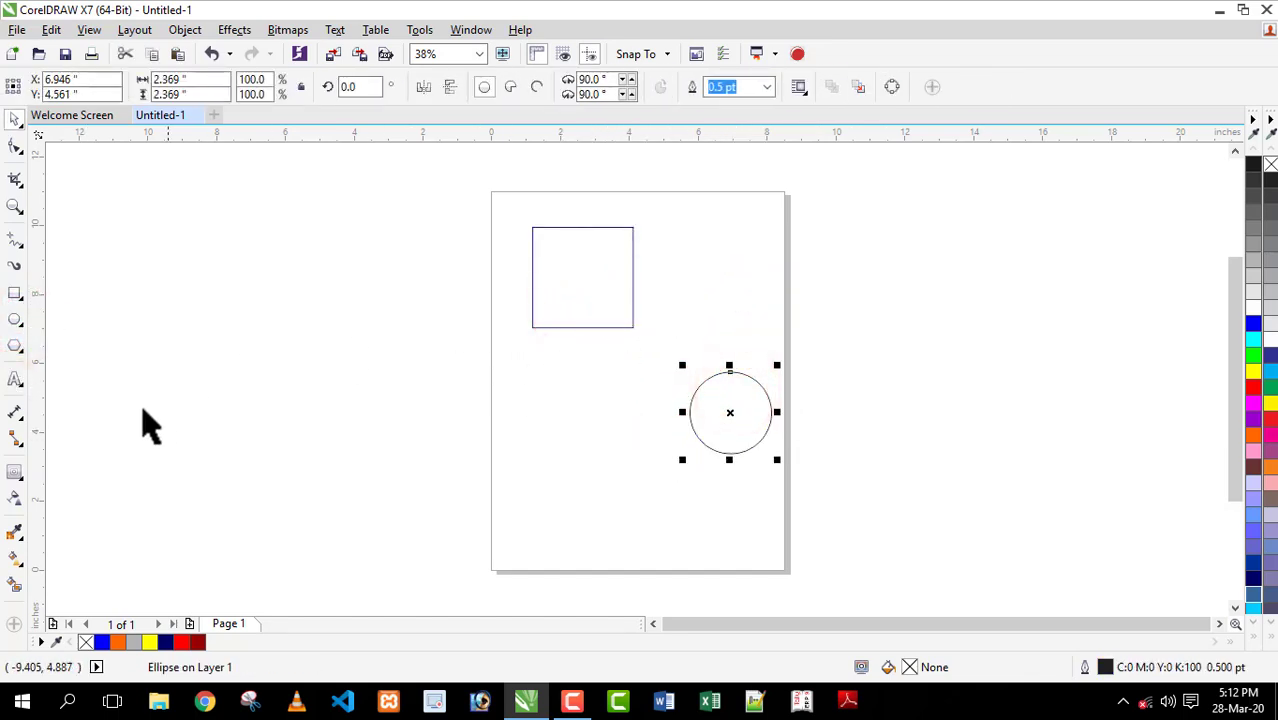
Blend the square into the circle with 20 steps.
click(15, 474)
click(80, 512)
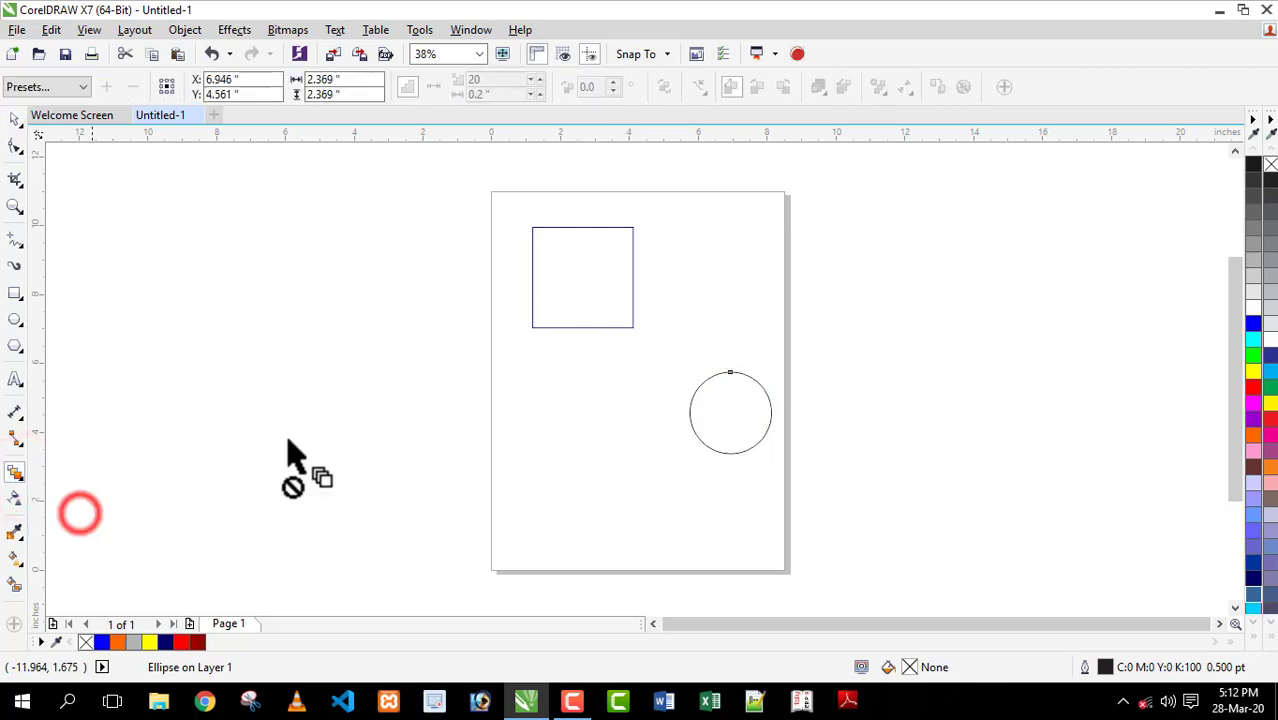
drag(558, 283, 718, 405)
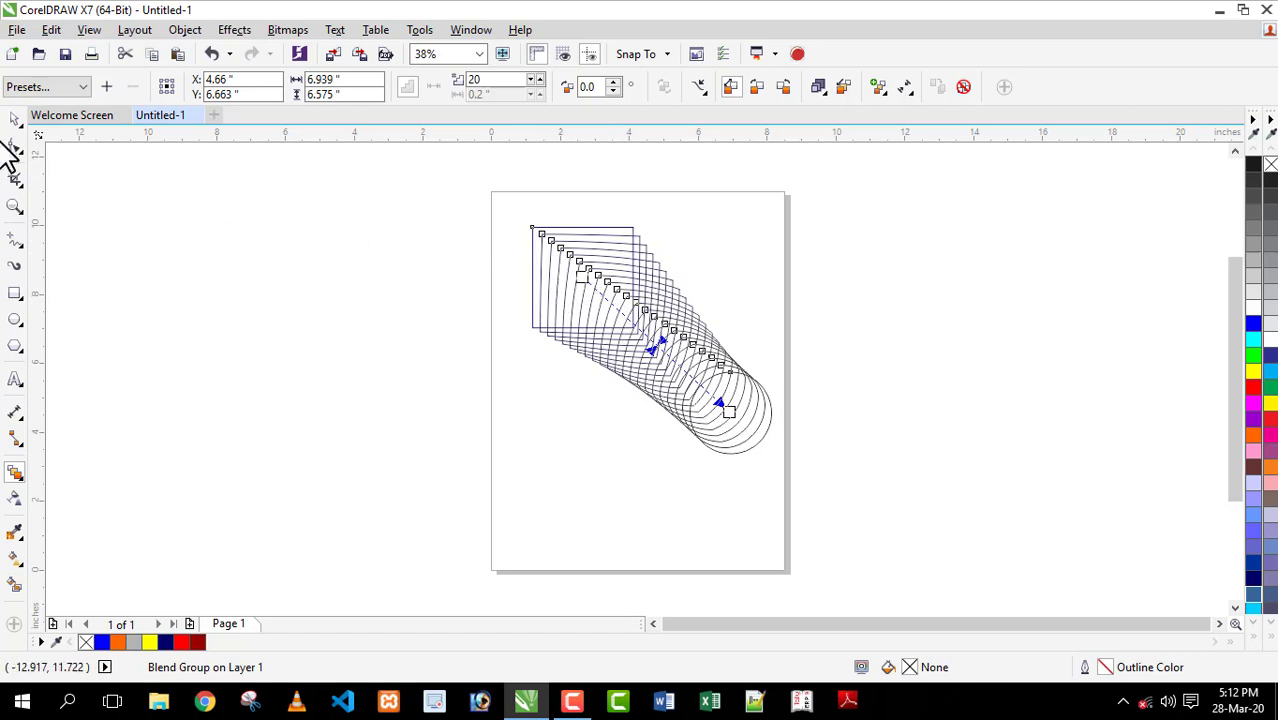
click(200, 266)
click(742, 410)
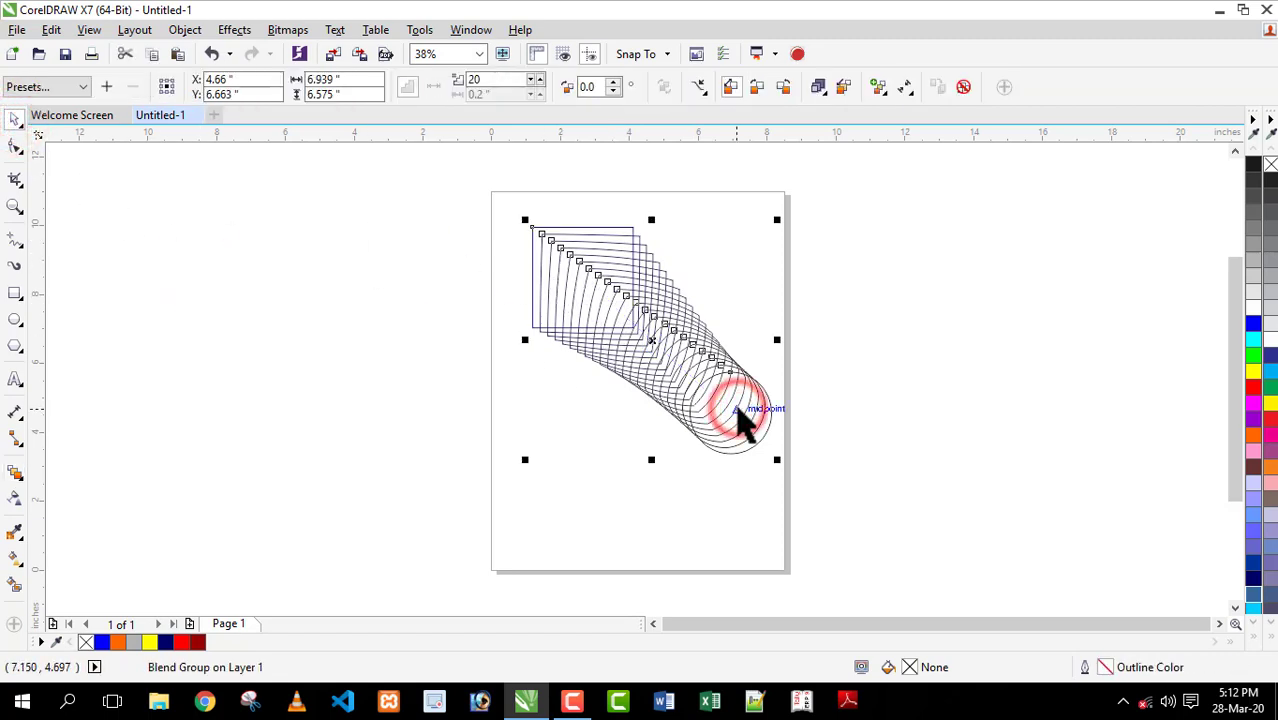
click(442, 277)
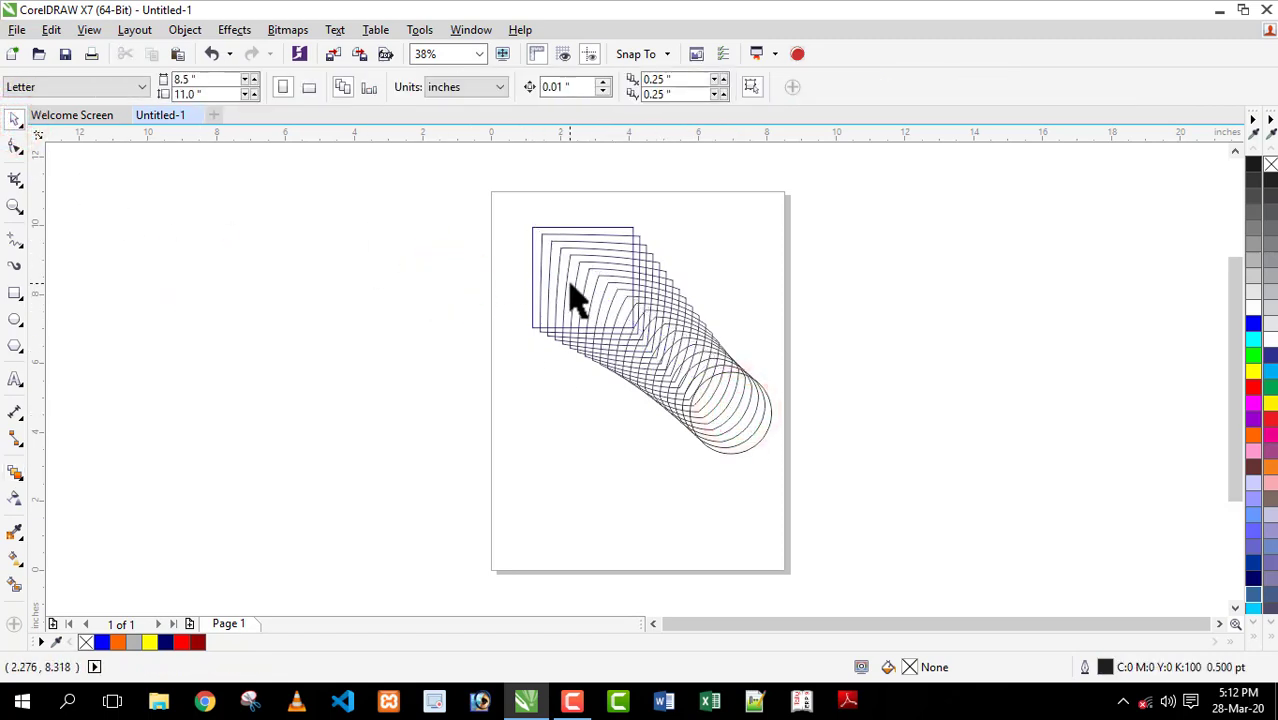
Select only the blend's control circle and move it off the page's left side, level with the square's lower edge.
key(z)
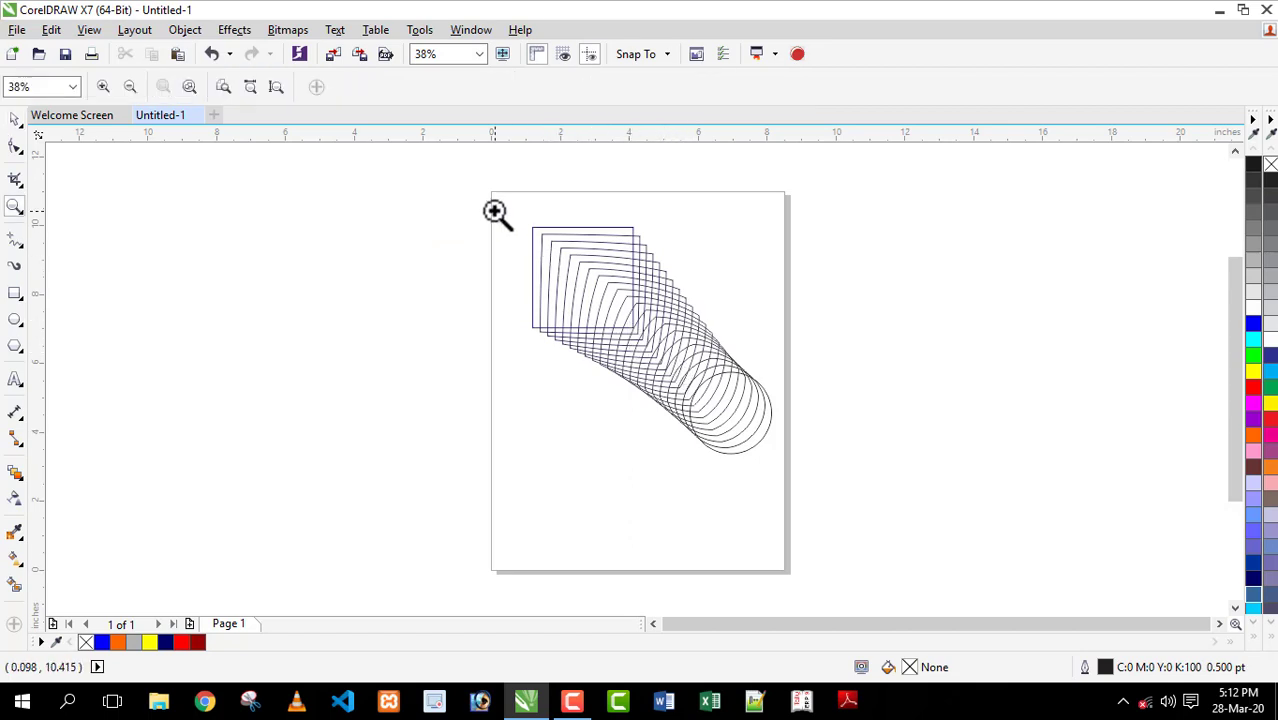
drag(494, 206, 807, 471)
key(space)
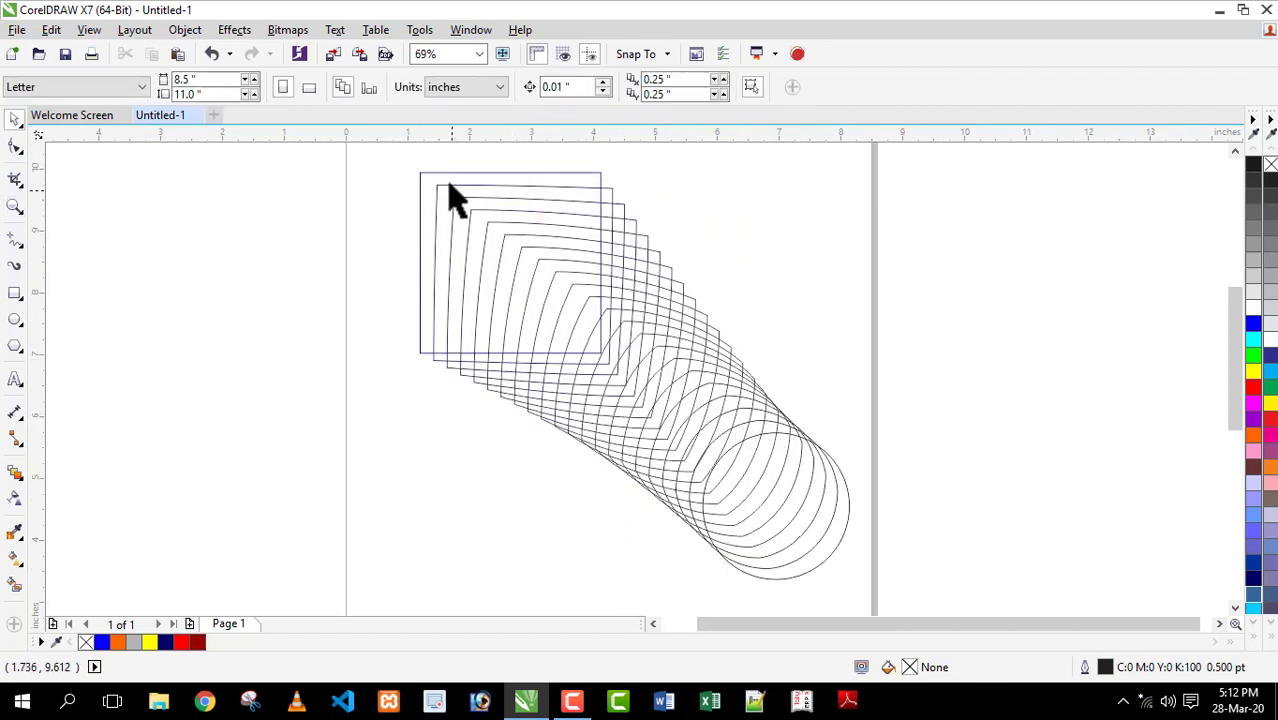
click(512, 220)
click(796, 502)
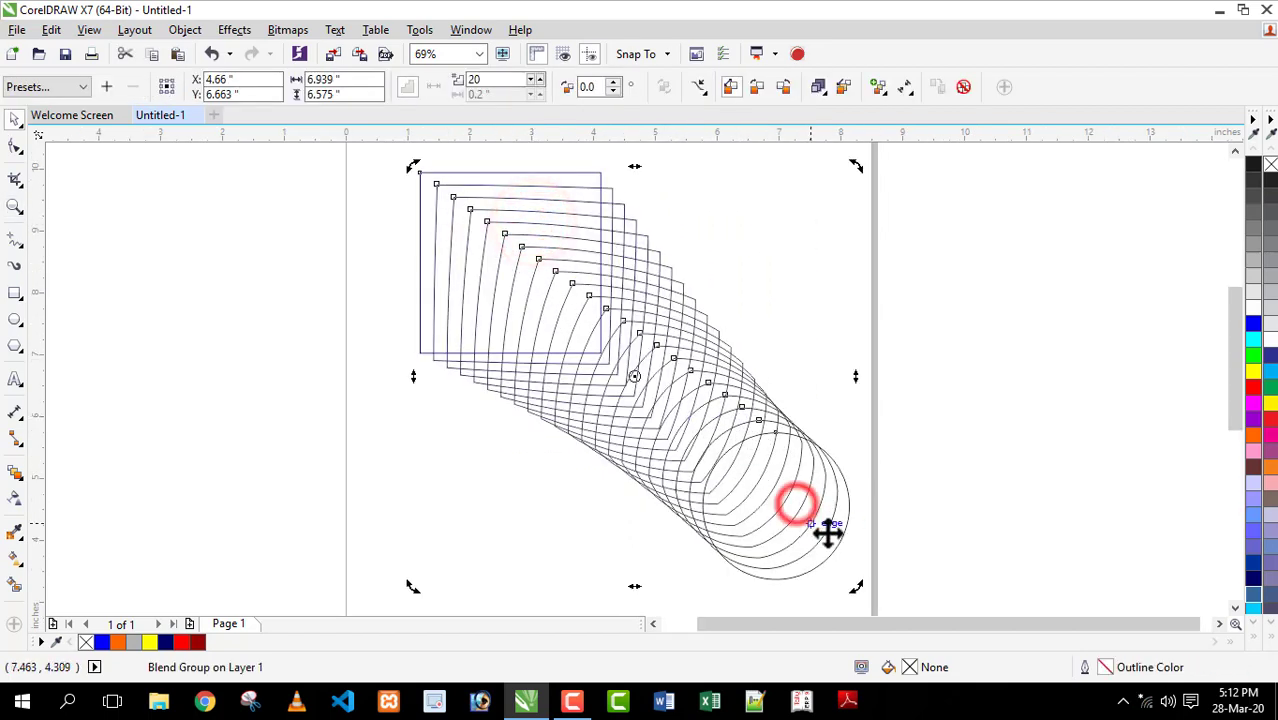
click(872, 532)
click(844, 540)
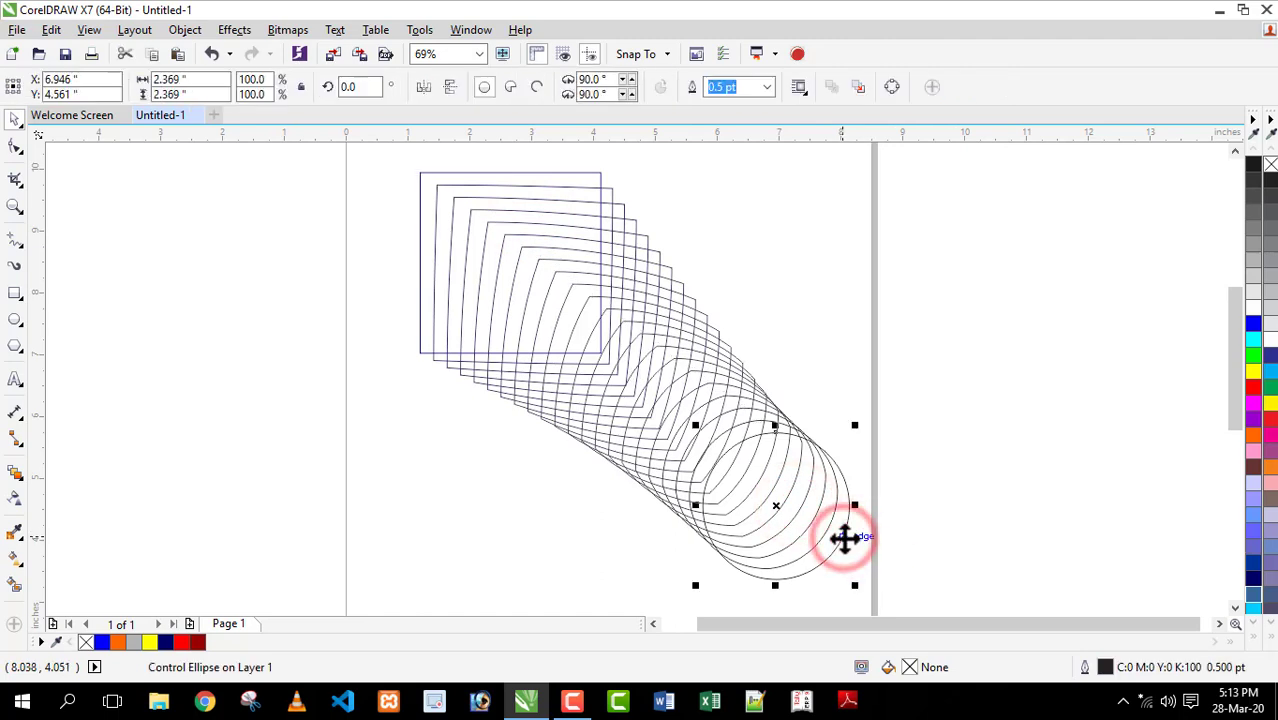
click(870, 545)
click(845, 534)
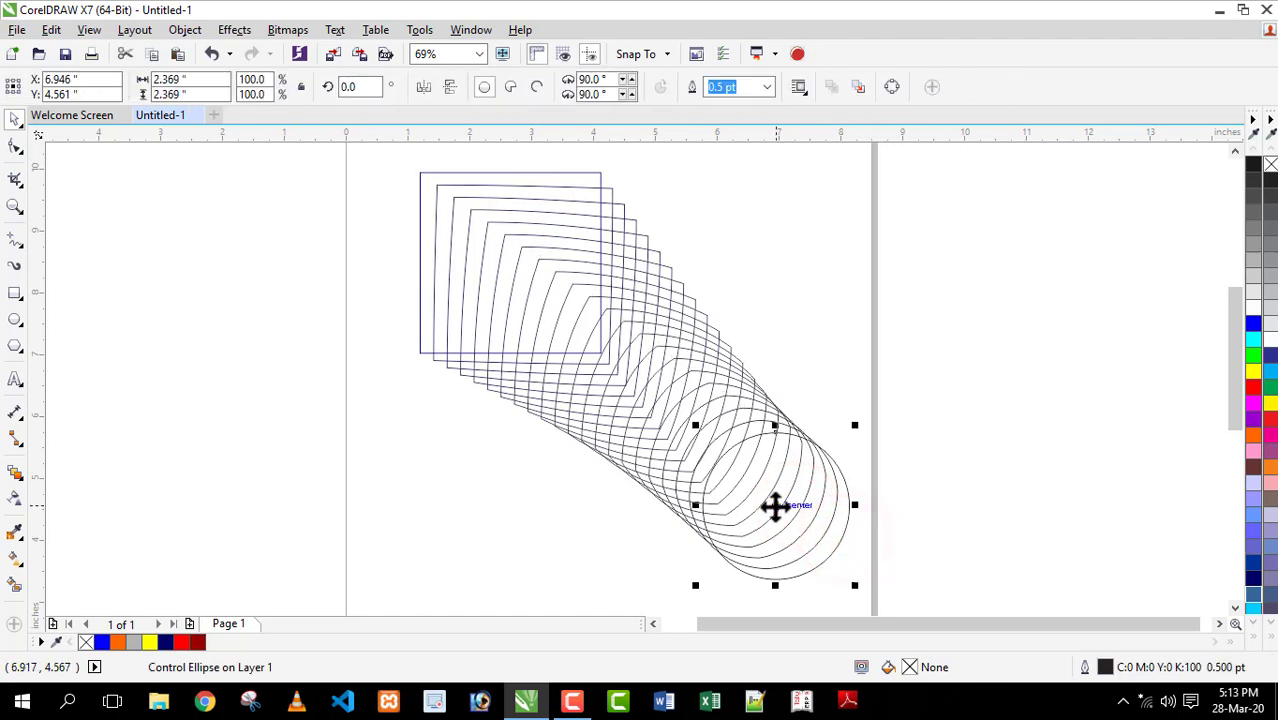
drag(775, 505, 247, 353)
Move the blend's control square to about X 8.46, Y 8.29 inches and its circle to about X 0.37, Y 7.28 inches.
click(617, 250)
drag(600, 255, 961, 269)
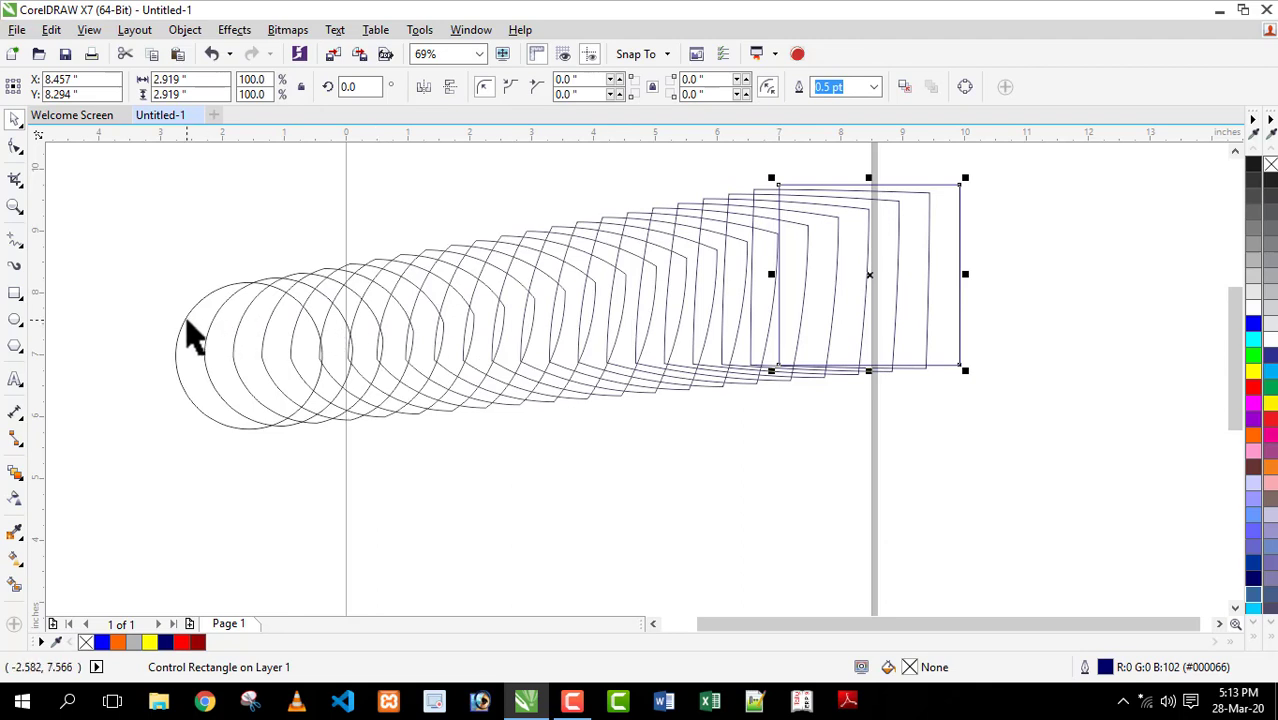
drag(193, 338, 315, 321)
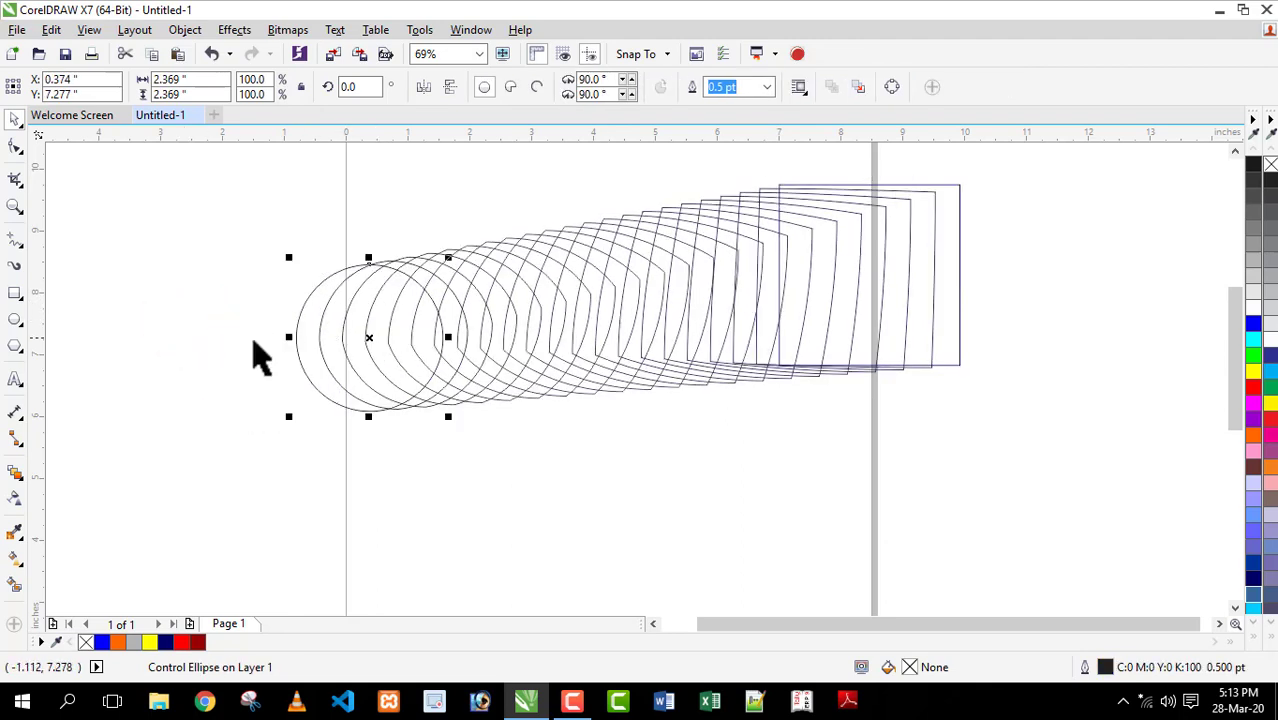
Try the clockwise and counterclockwise color progressions on the blend group and return it to direct blend.
click(17, 482)
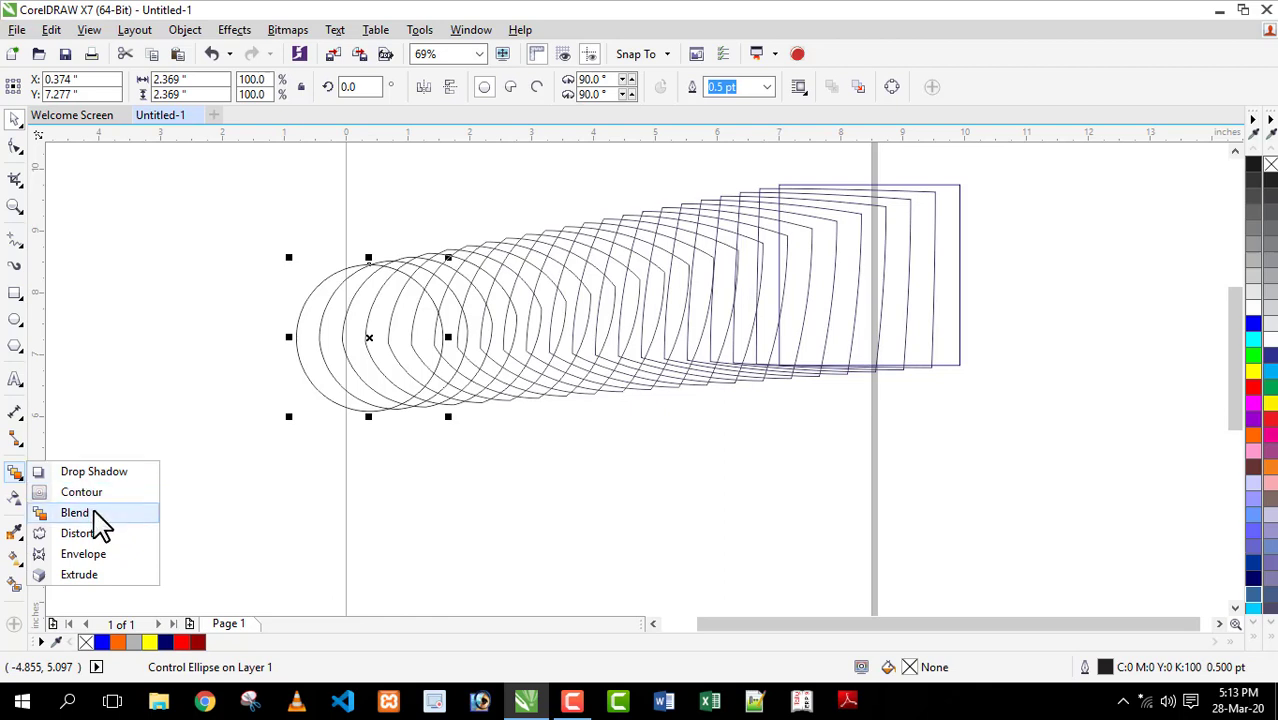
click(75, 512)
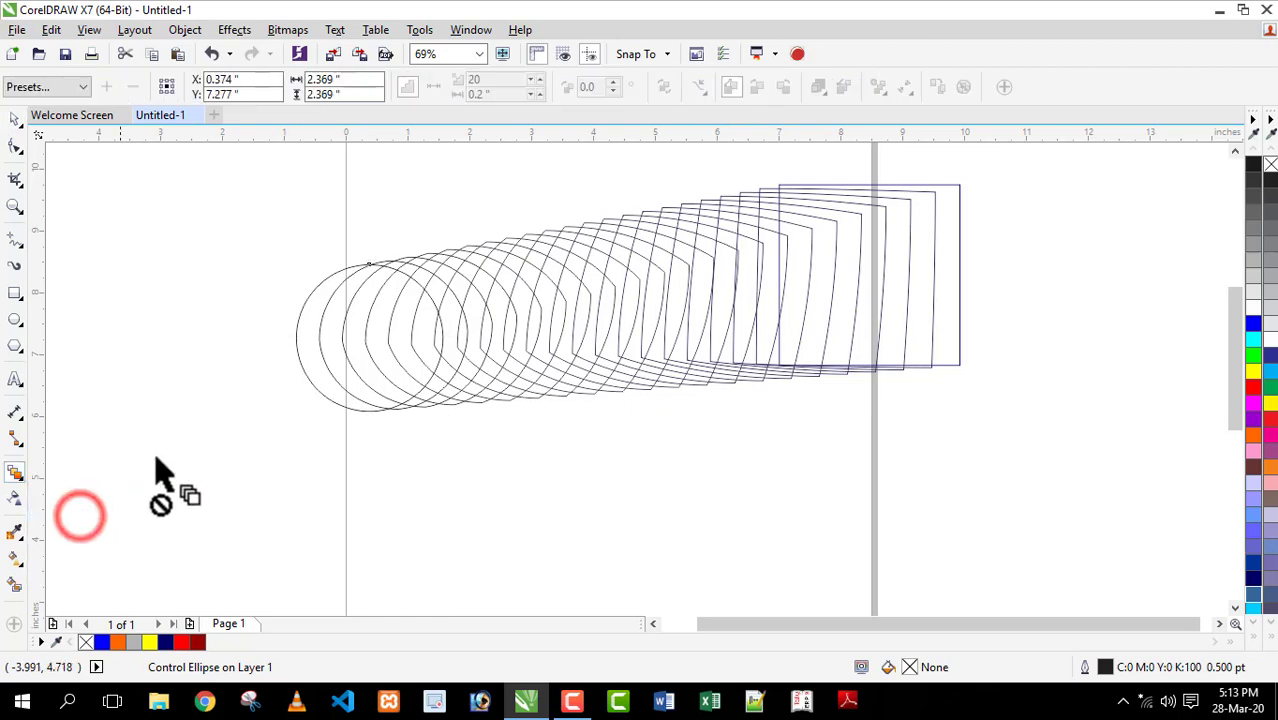
click(576, 249)
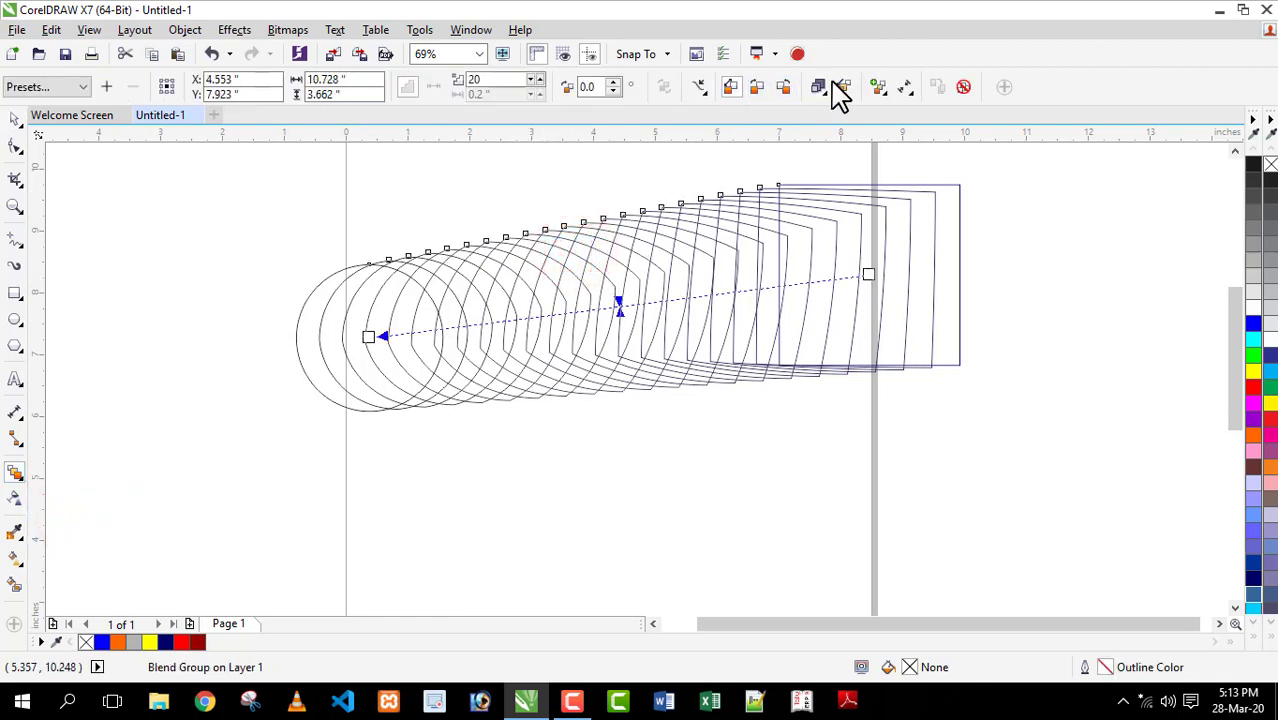
click(758, 86)
click(731, 86)
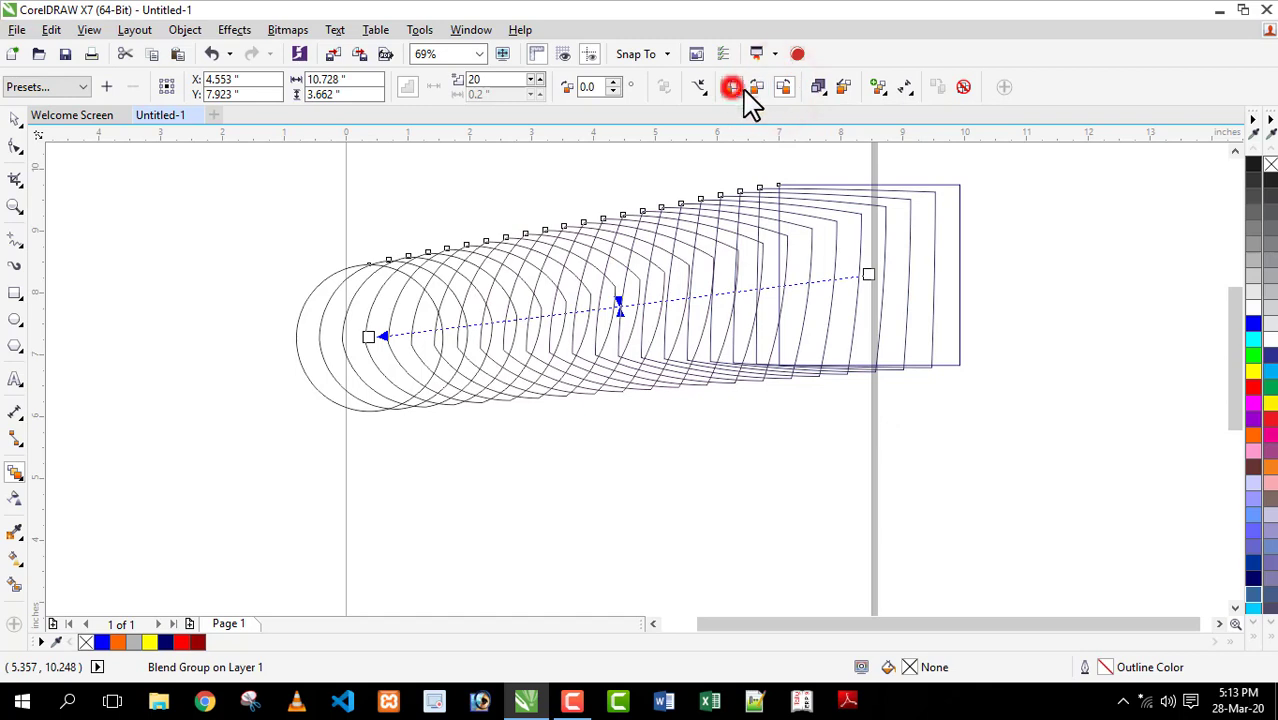
click(757, 86)
click(784, 86)
click(754, 86)
click(738, 87)
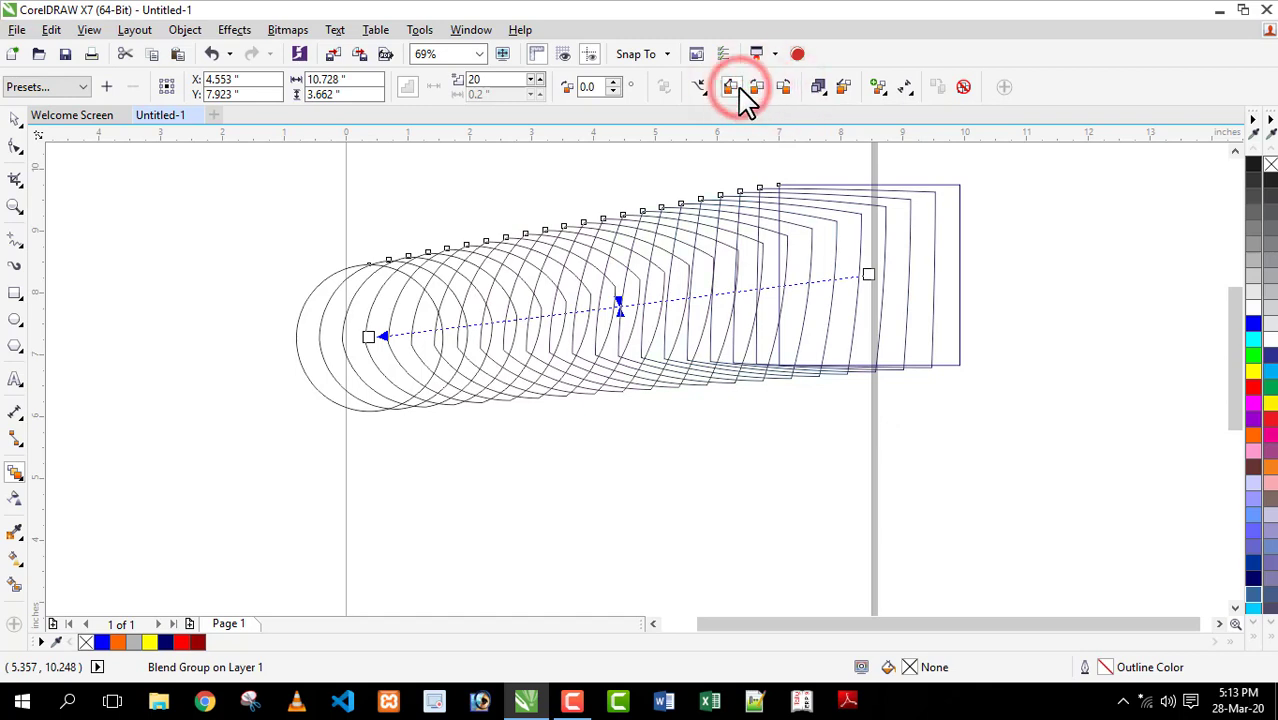
click(15, 119)
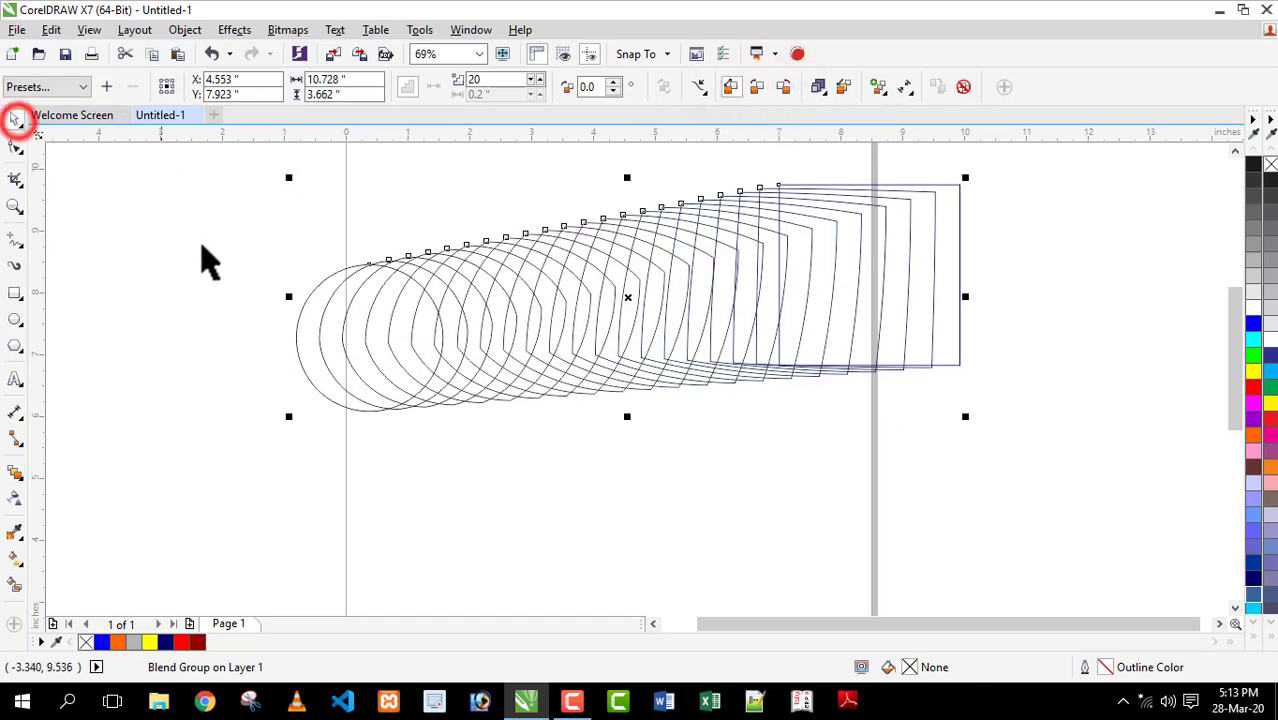
click(205, 248)
click(320, 276)
click(321, 277)
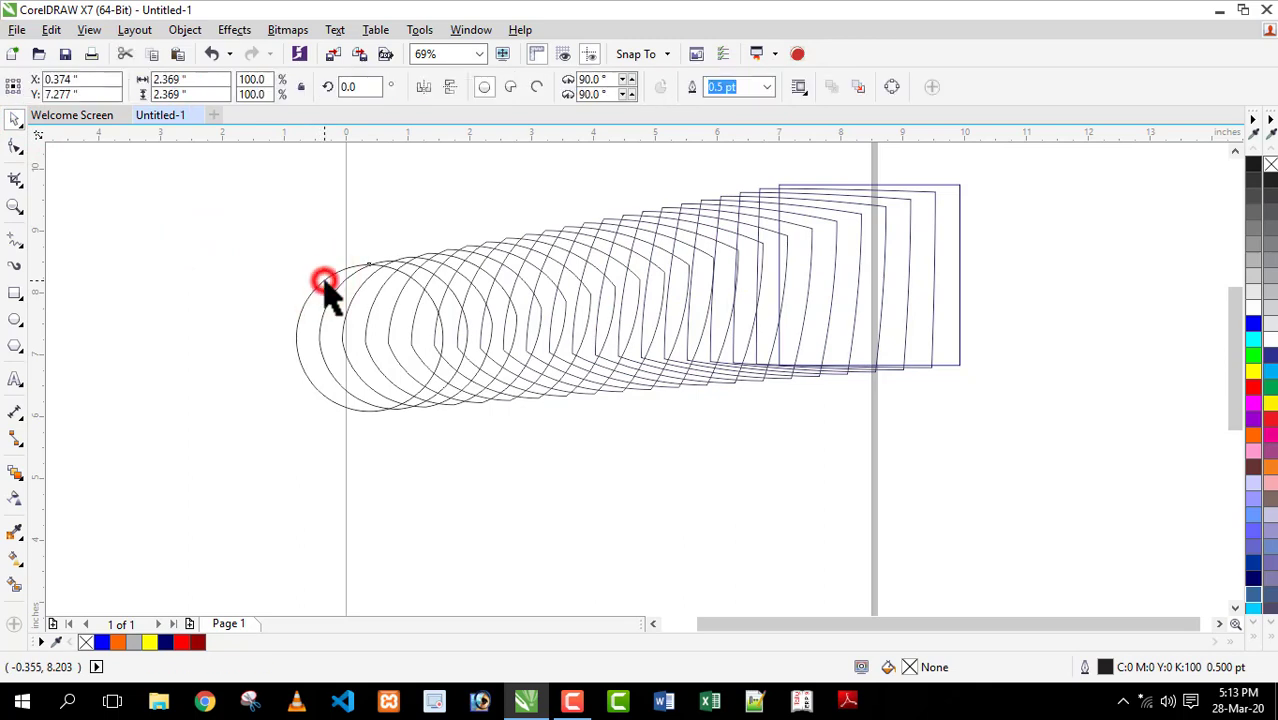
click(12, 473)
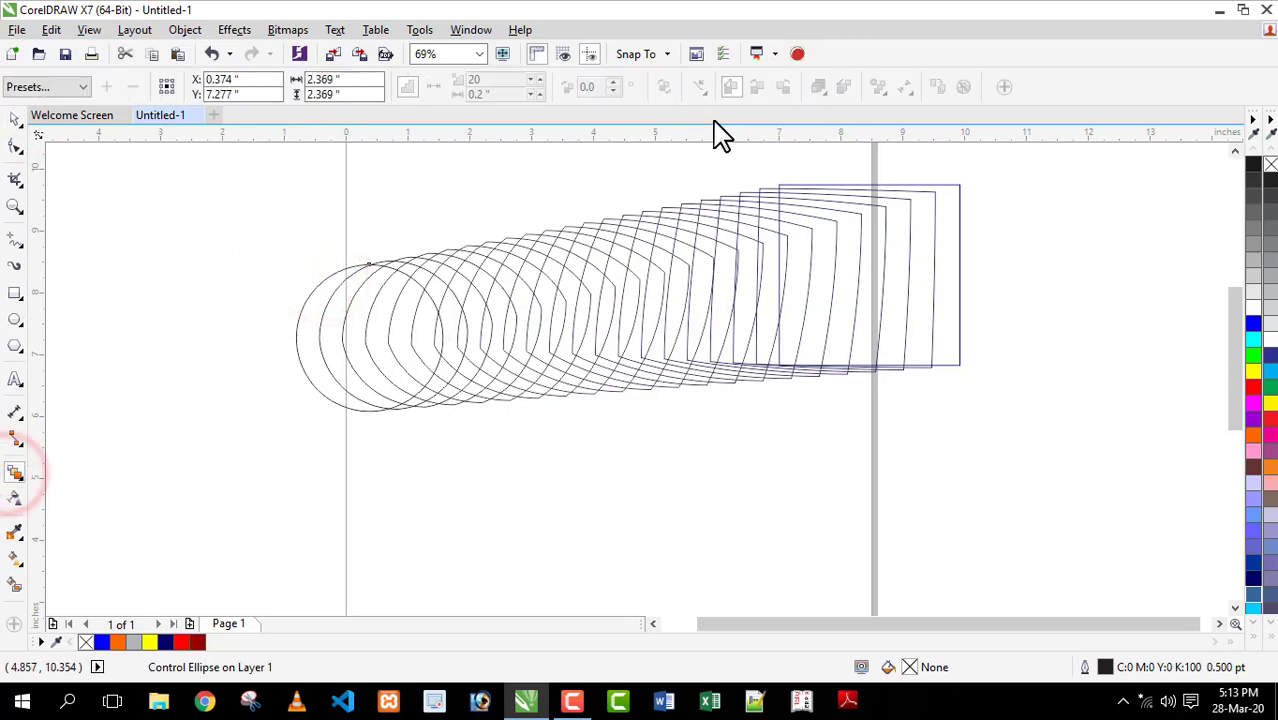
click(665, 265)
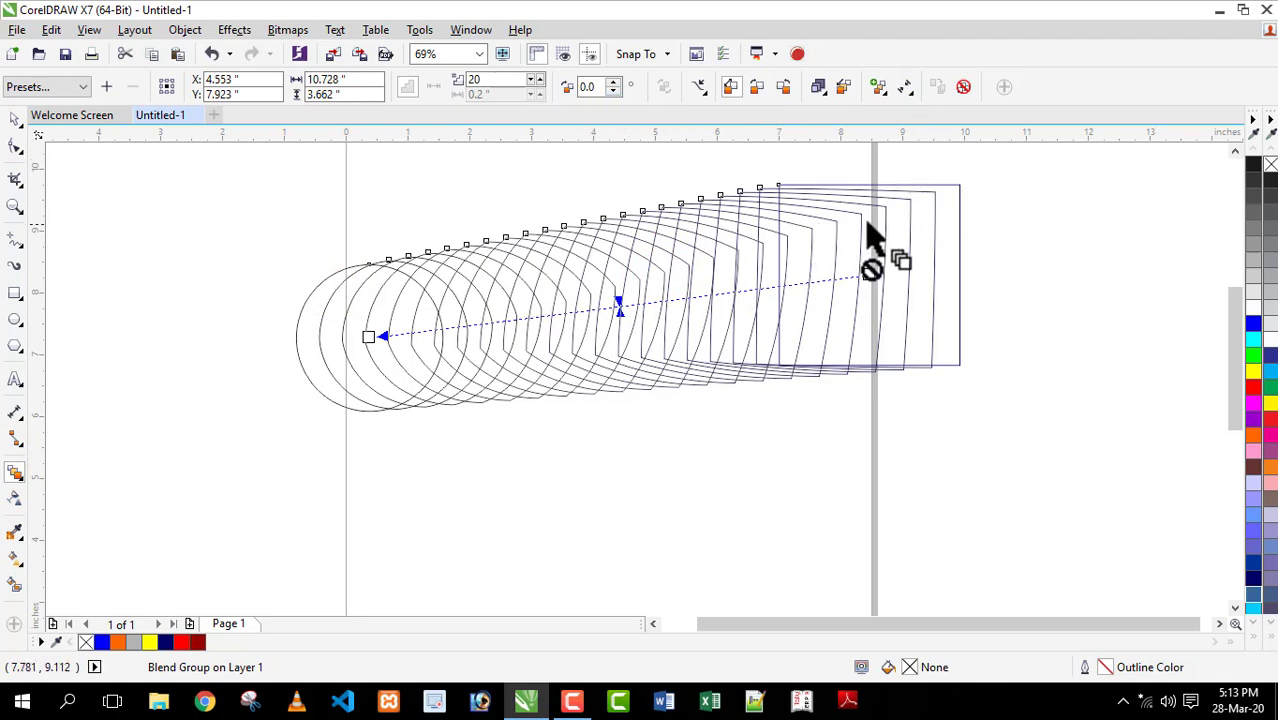
click(14, 471)
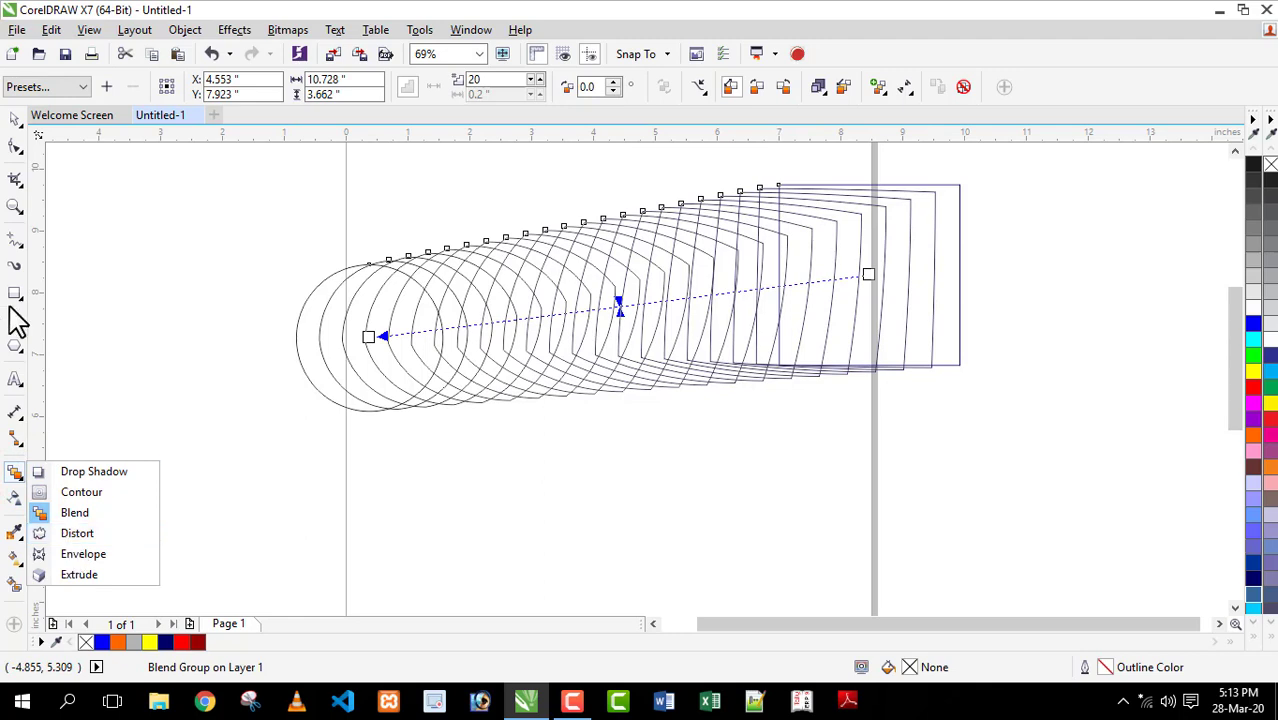
click(14, 119)
click(117, 242)
Draw a wide rectangle below the blend with a small rectangle inside it, and another rectangle beside them.
click(15, 292)
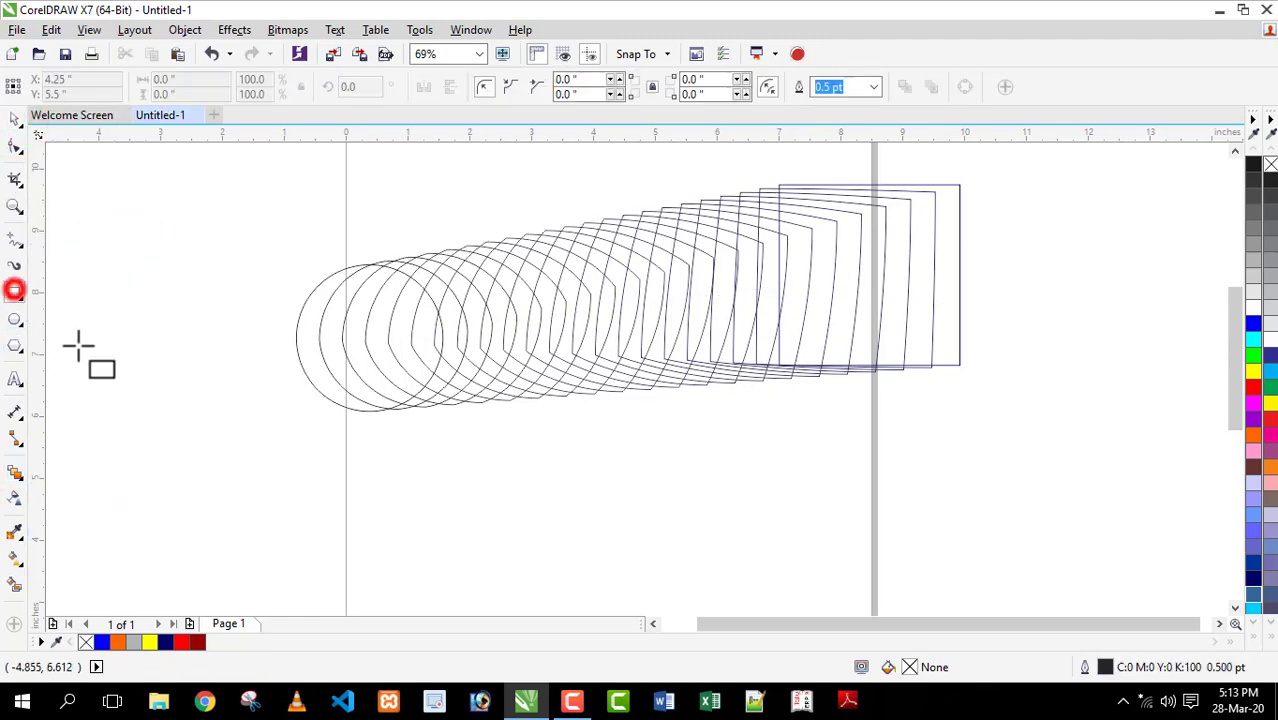
drag(359, 471, 558, 524)
drag(498, 483, 515, 506)
drag(614, 460, 772, 538)
Distort the separate rectangle beside the wide one with a leftward push and pull distortion, followed by a zipper distortion.
click(25, 492)
drag(693, 499, 633, 506)
click(193, 87)
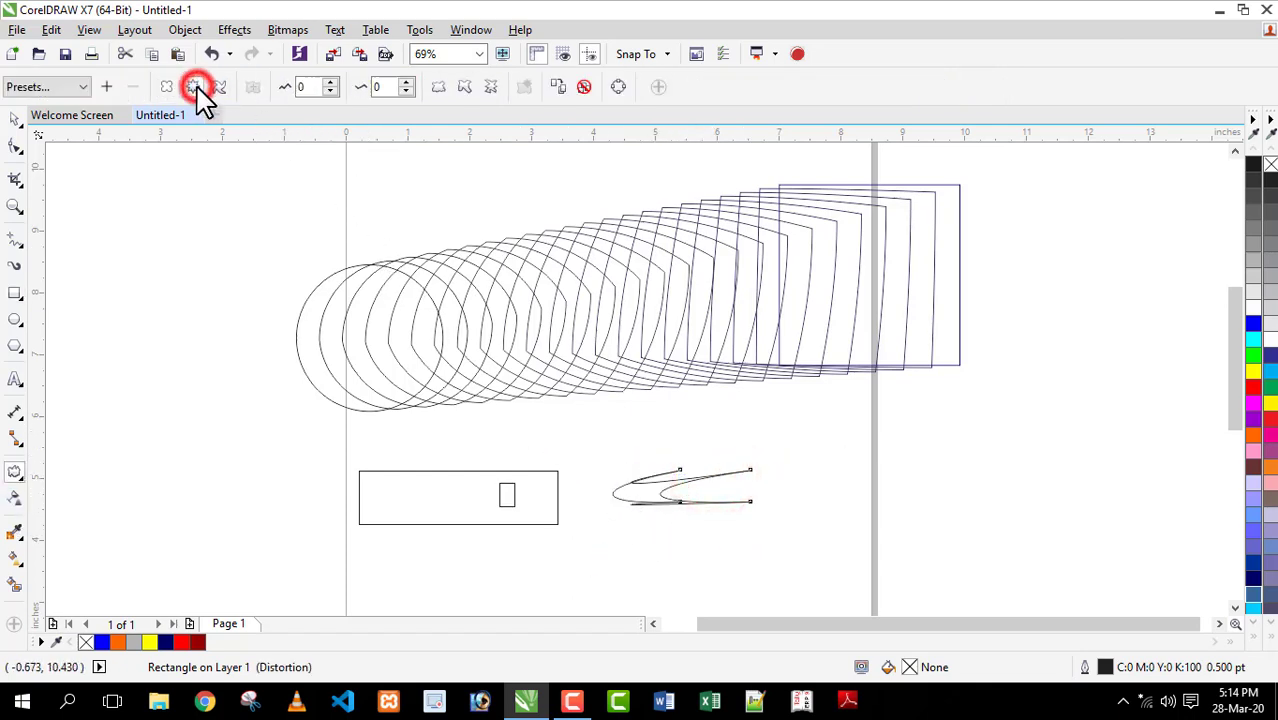
drag(674, 488, 718, 427)
Add a twister distortion with 1 full rotation and 146 additional degrees to the distorted rectangle, and center the distortion.
click(220, 87)
drag(652, 494, 712, 480)
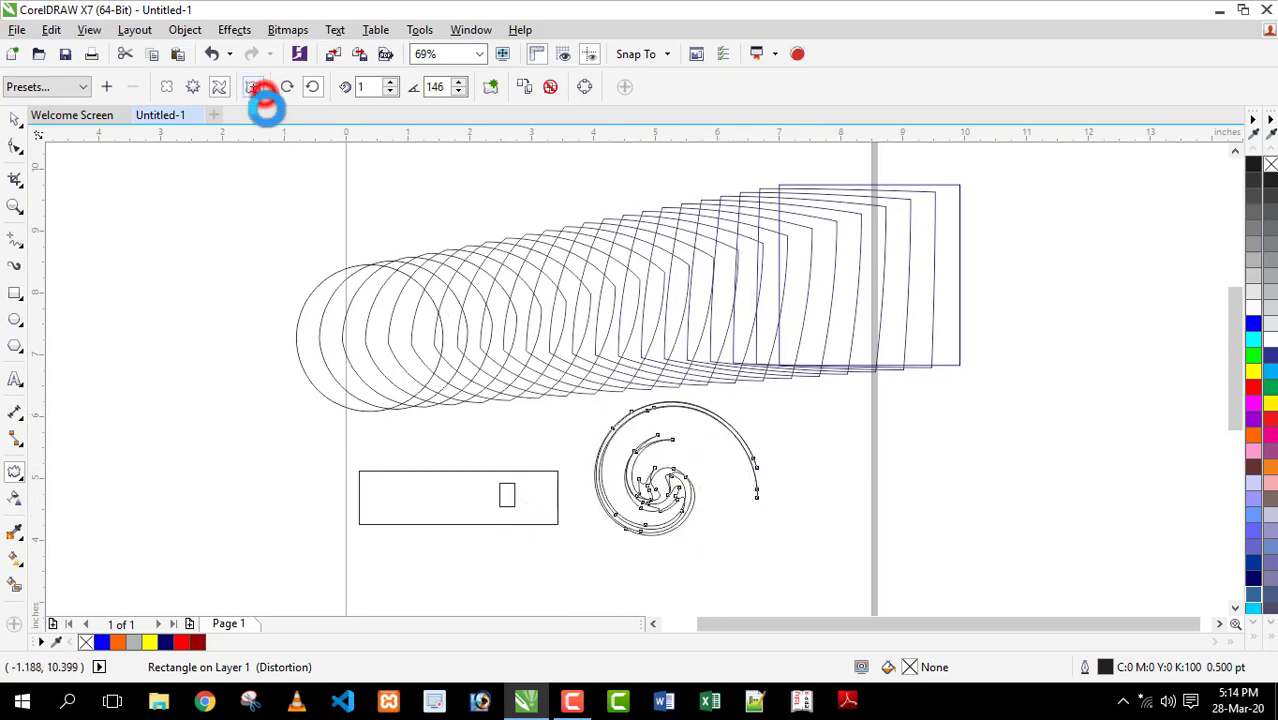
click(253, 87)
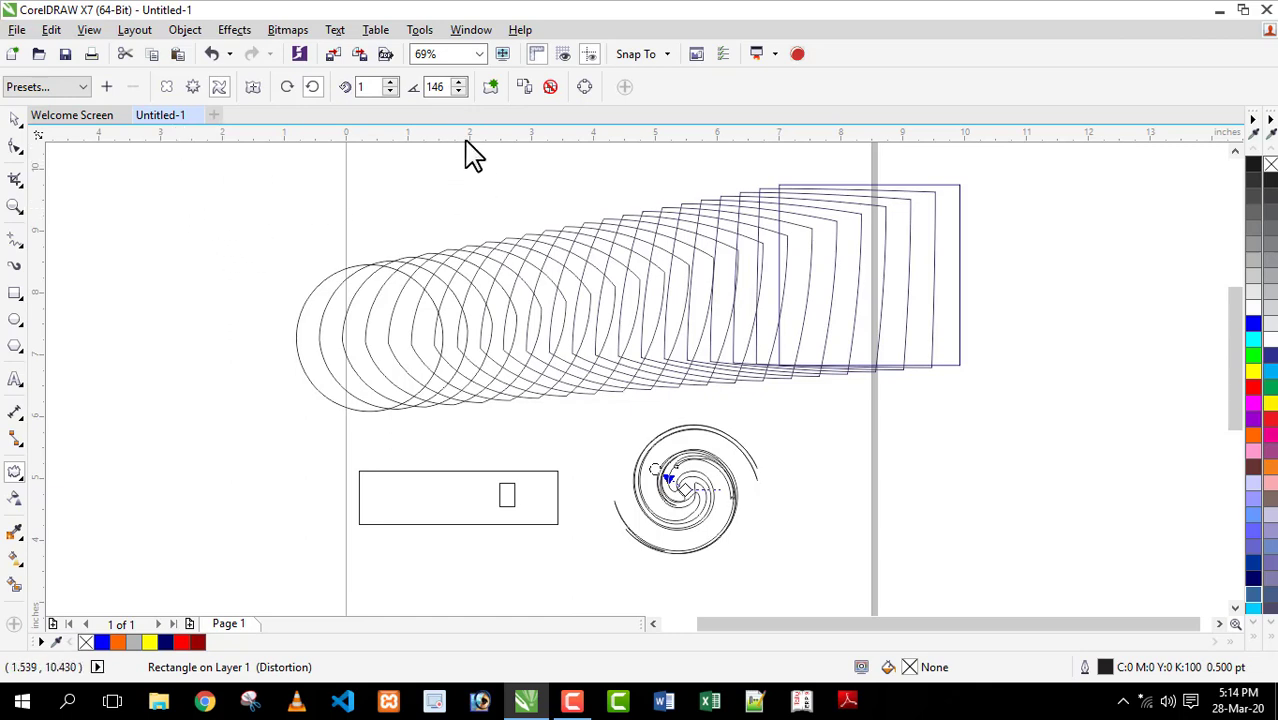
Set the twister distortion to 2 full rotations and try both rotation directions, ending with clockwise.
click(391, 82)
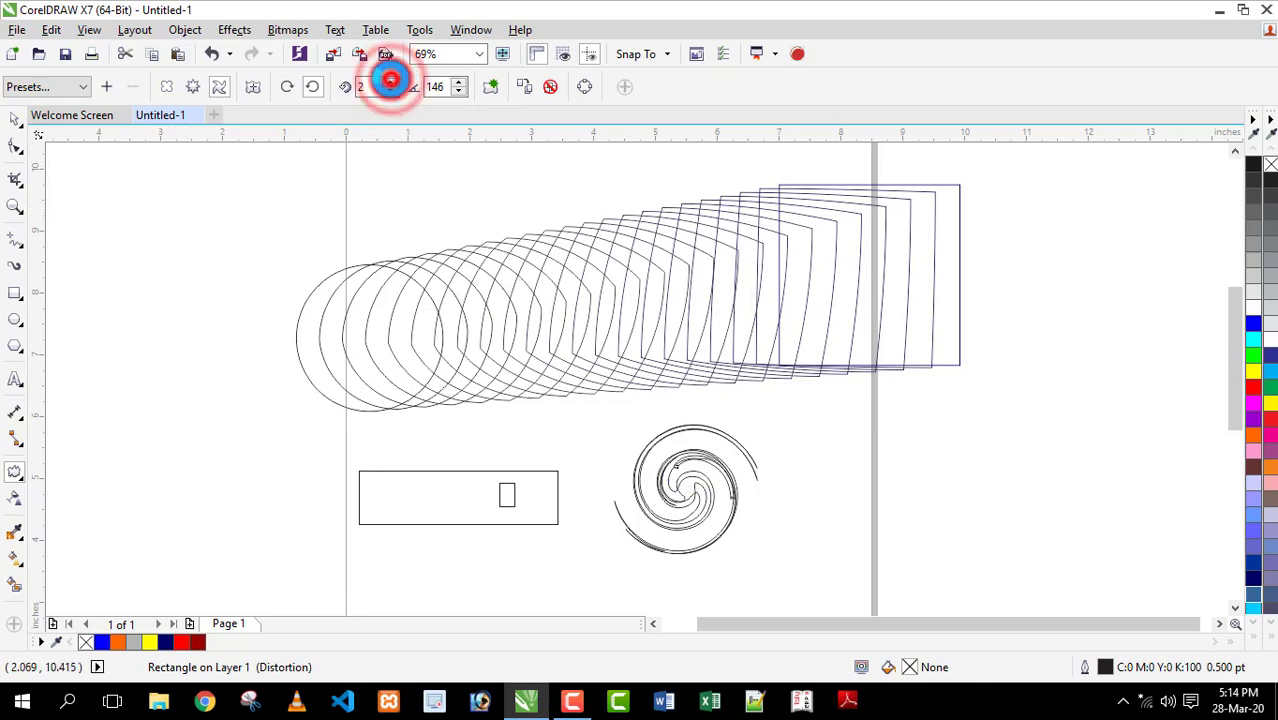
click(391, 91)
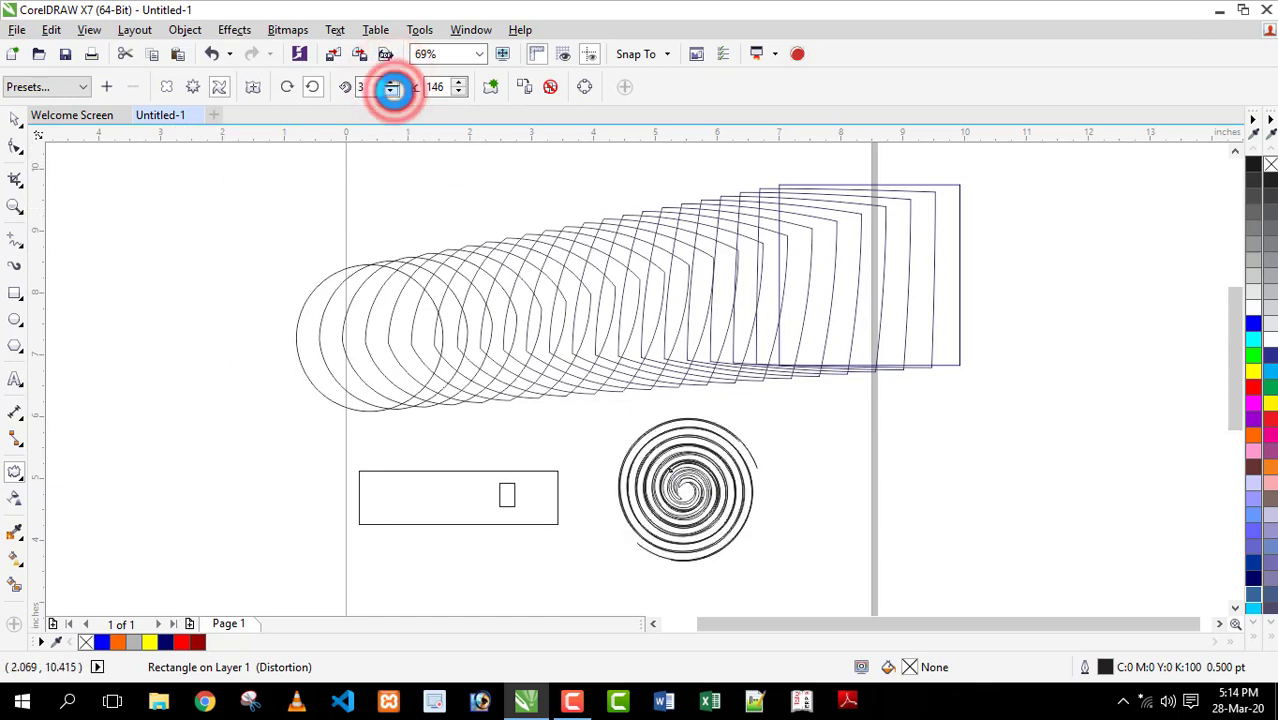
click(391, 91)
click(287, 87)
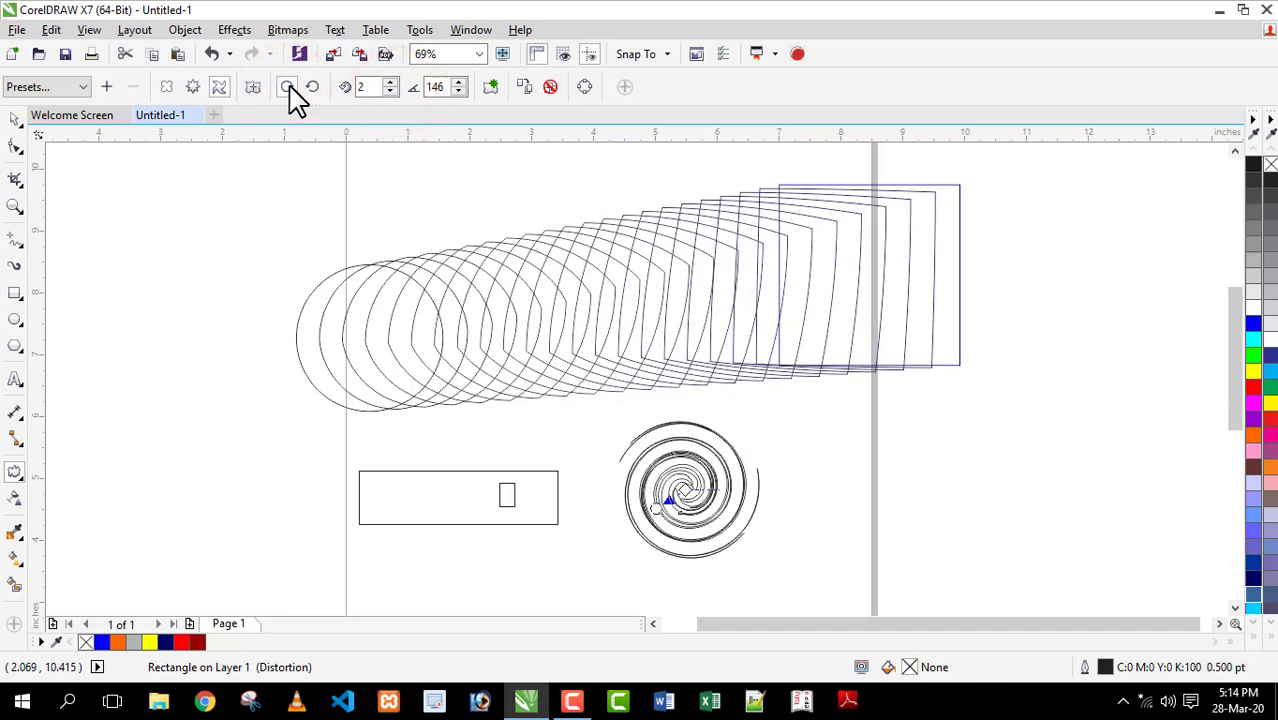
click(312, 87)
click(287, 87)
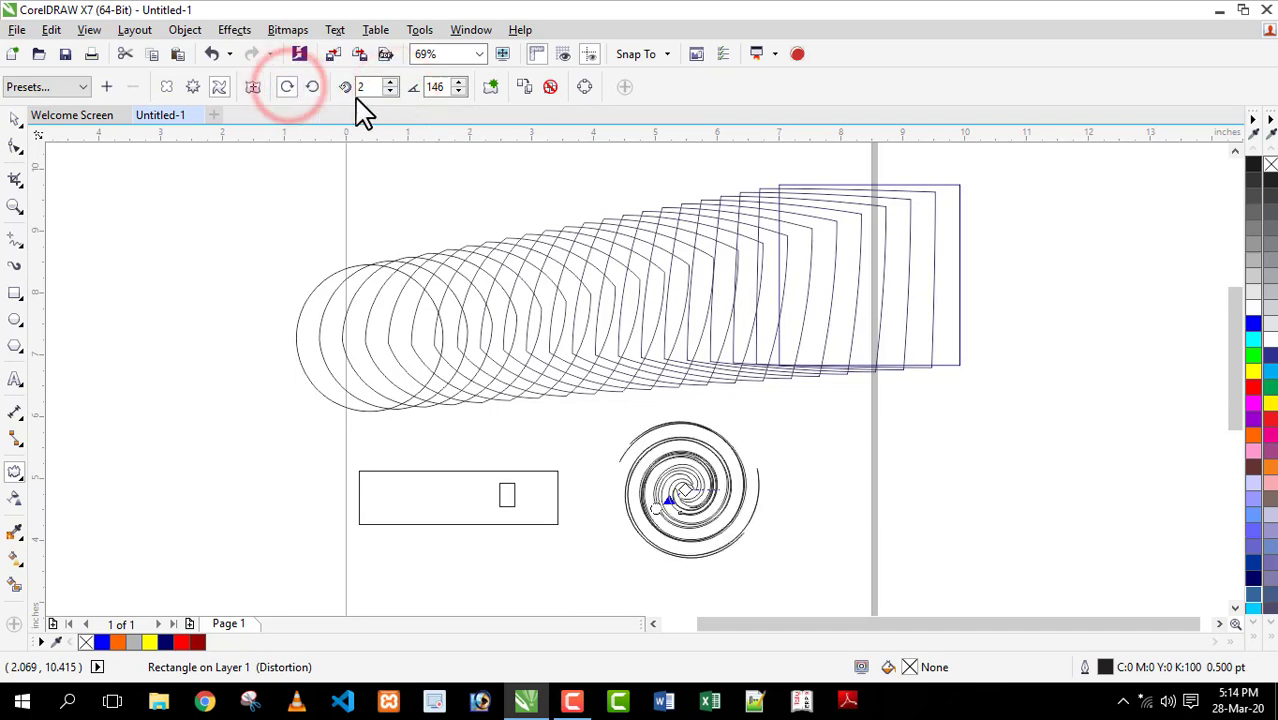
Raise the twister distortion's additional degrees to 166 on the spiral shape.
click(458, 82)
key(shift+F2)
click(15, 471)
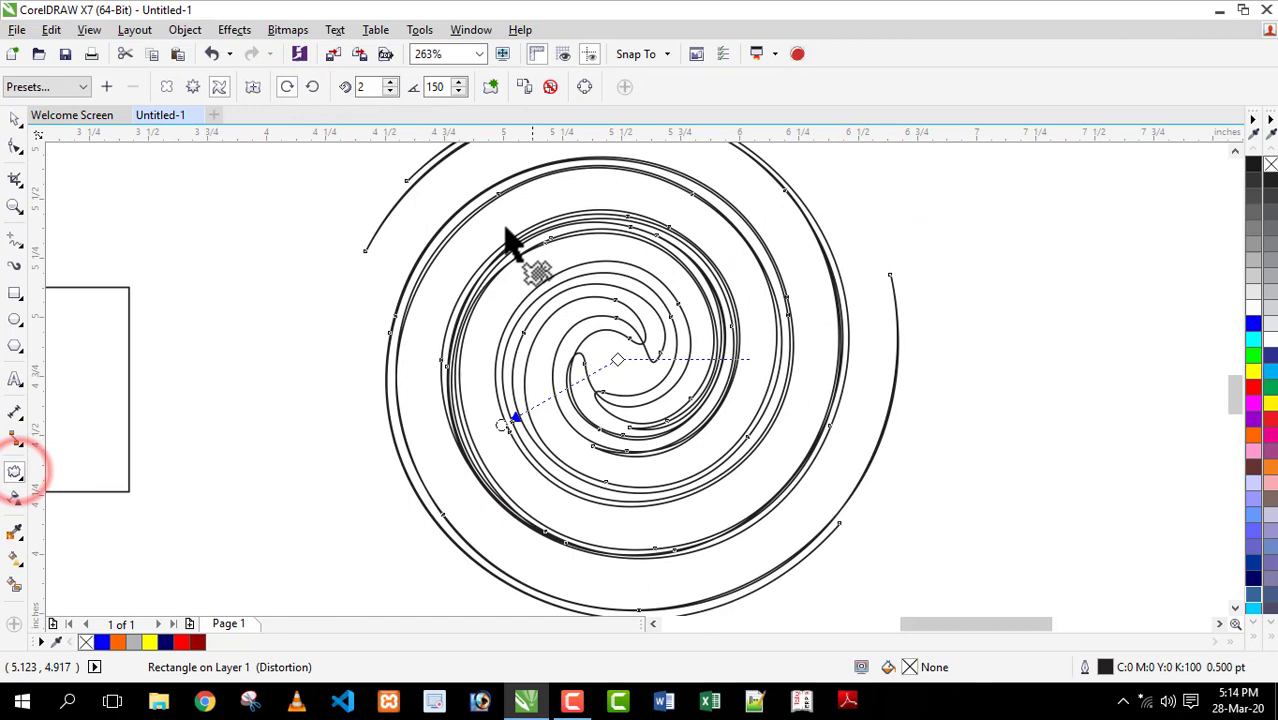
click(458, 82)
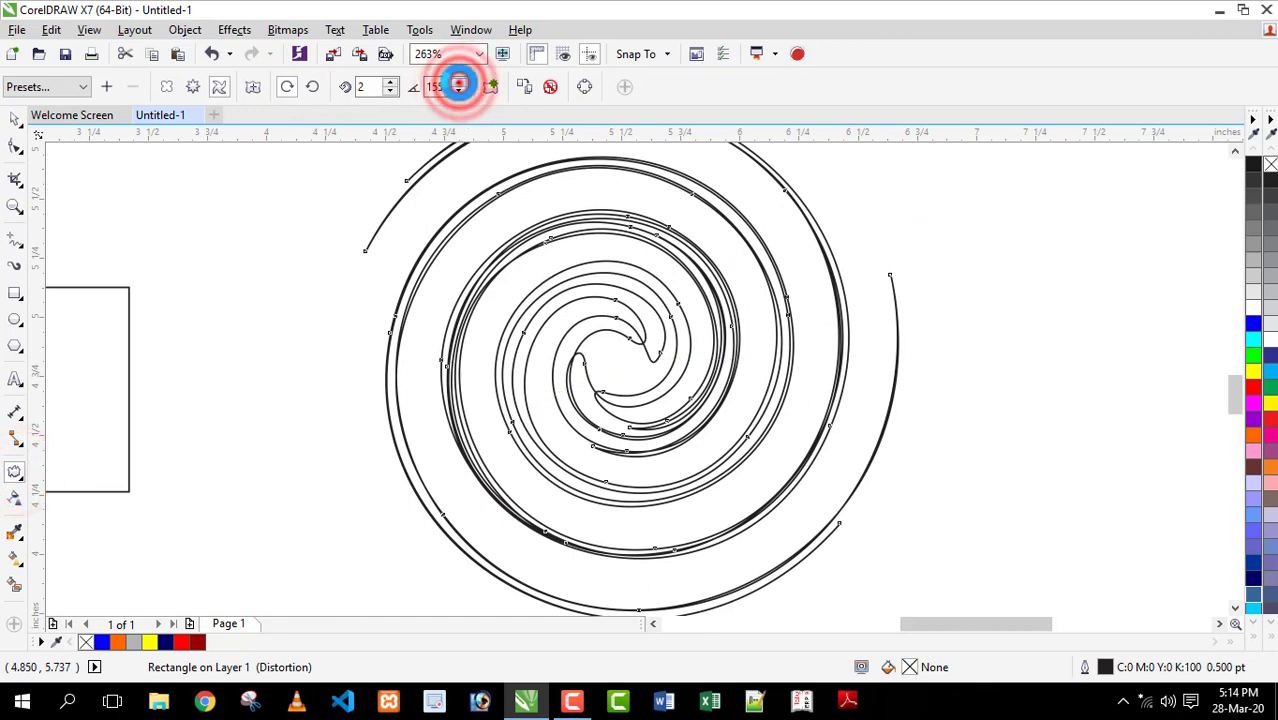
click(458, 82)
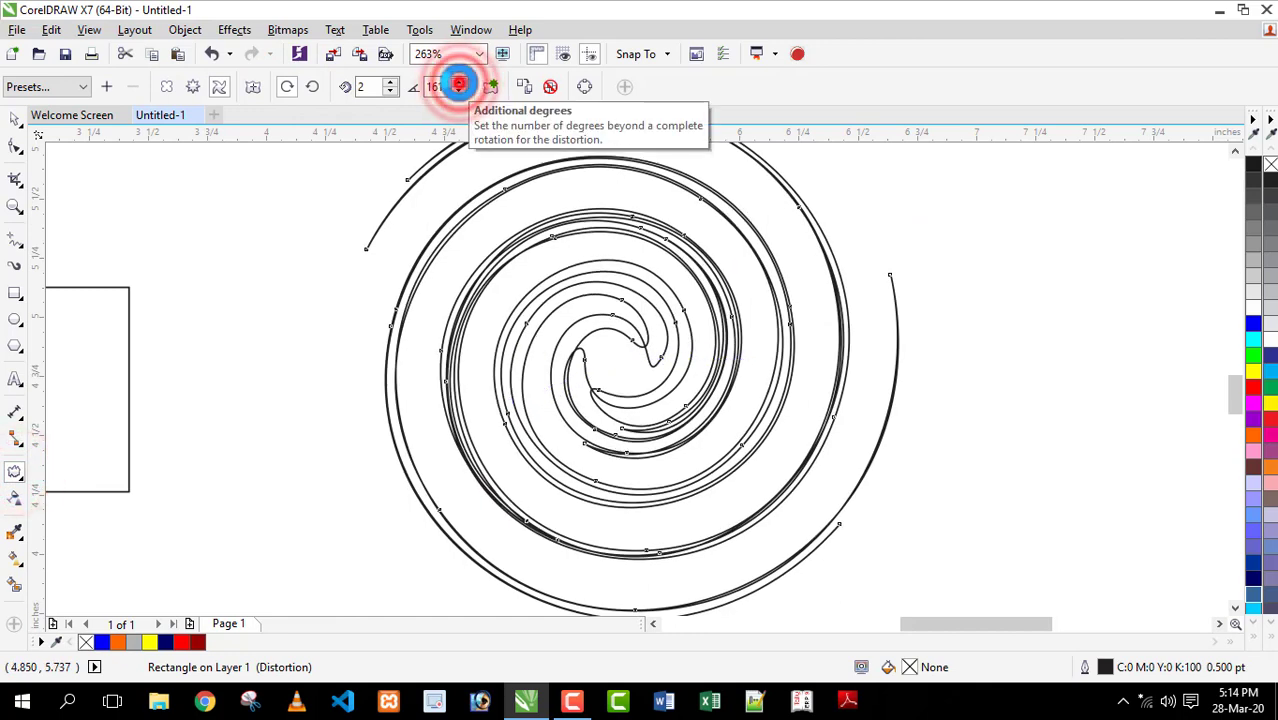
click(458, 82)
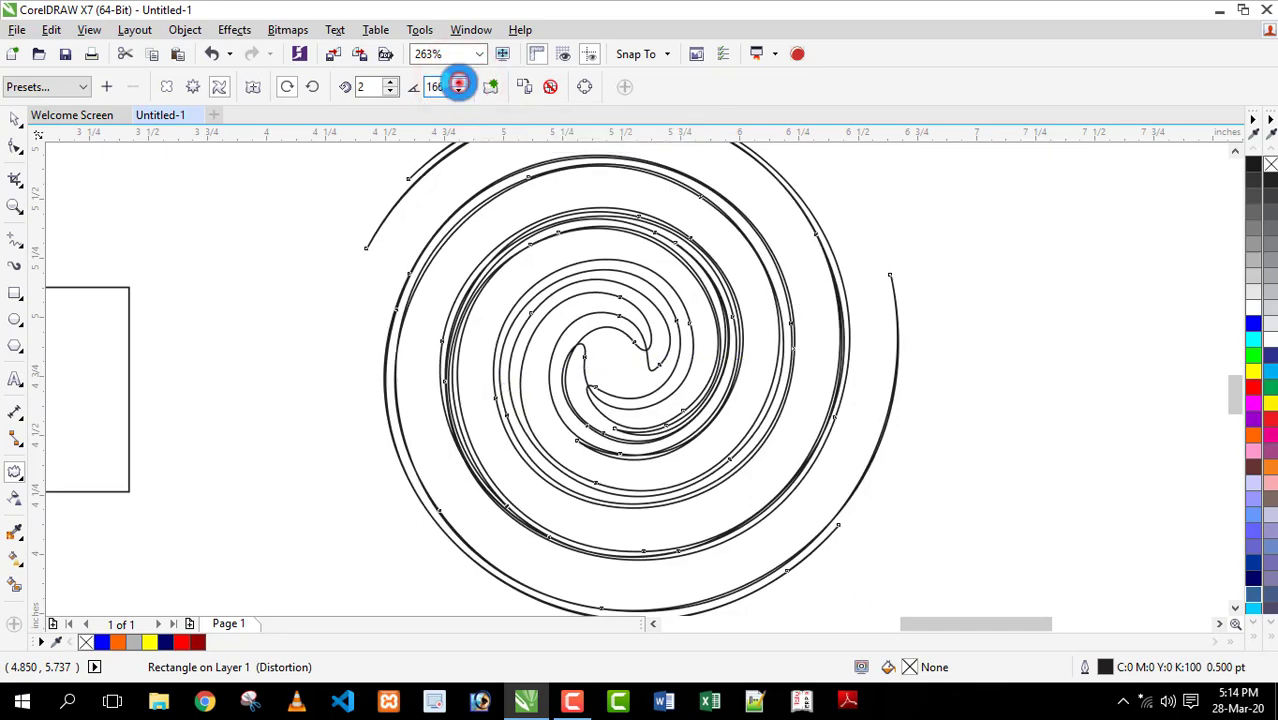
Add more off-center twister distortions to the spiral freehand, ending with 65 additional degrees.
drag(673, 265, 602, 345)
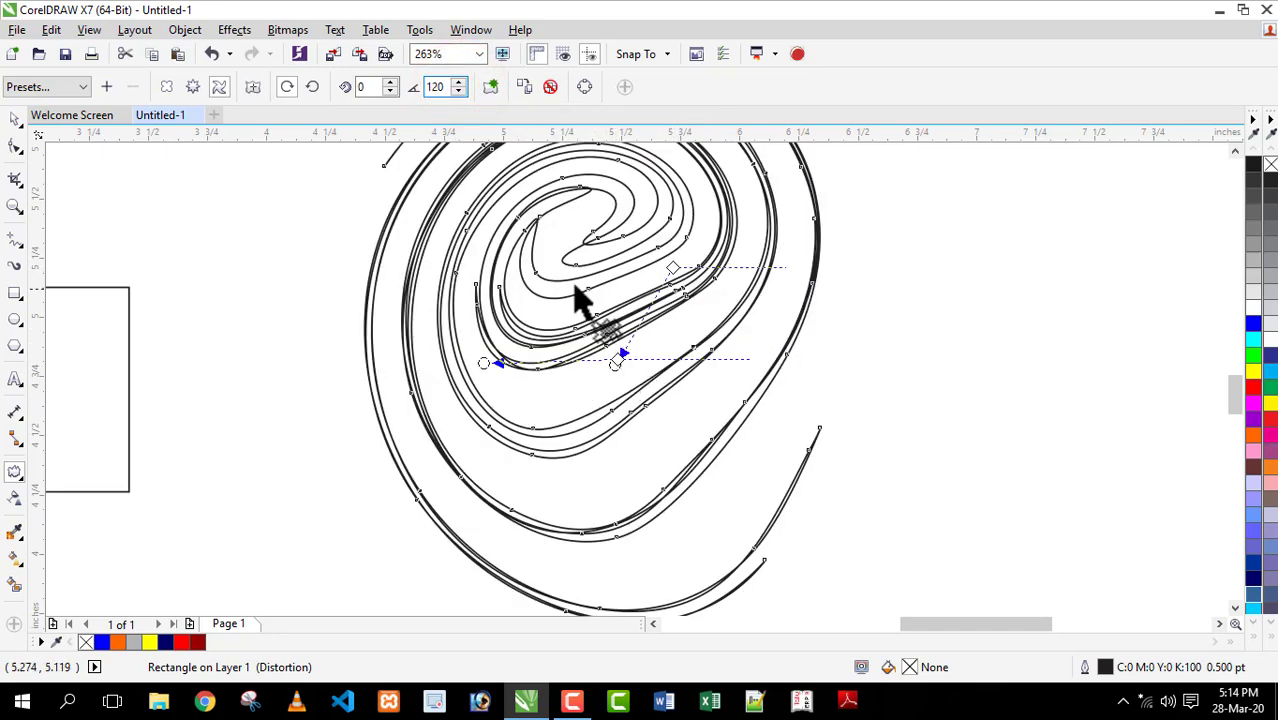
drag(551, 265, 773, 402)
drag(710, 275, 730, 310)
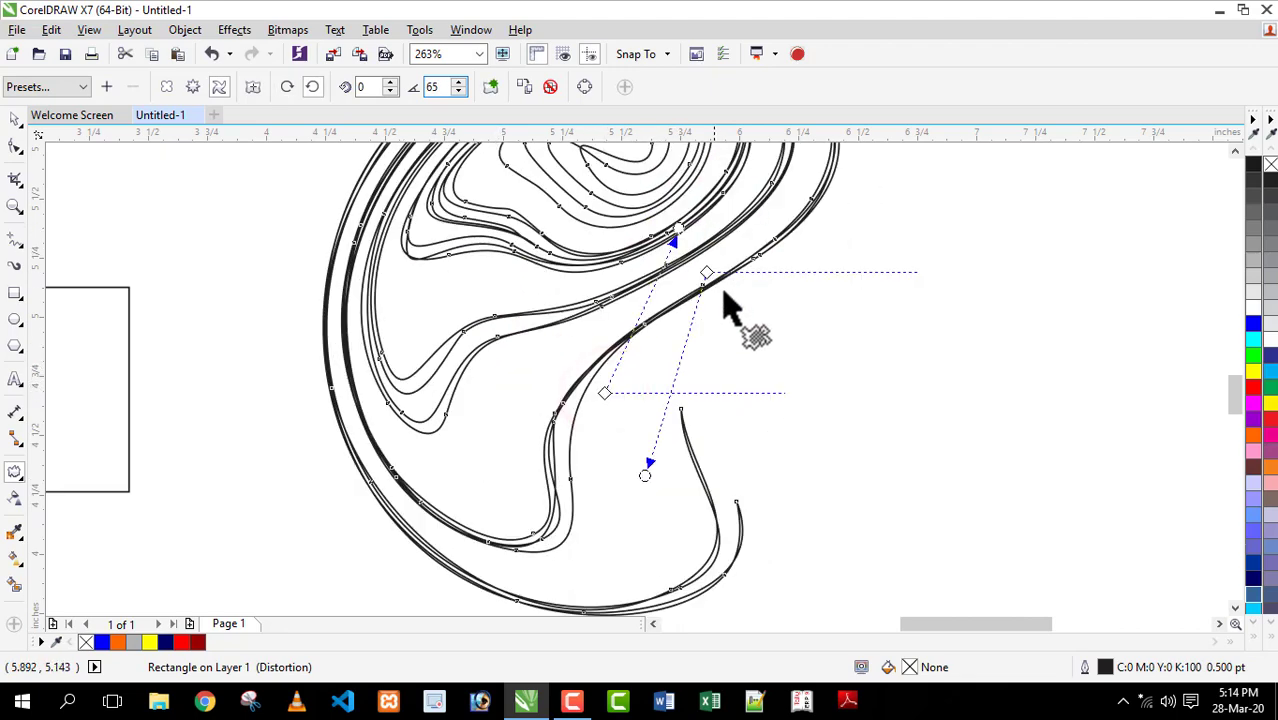
Move the distorted shape about 1.8 inches right, away from the wide rectangle, and deselect it.
key(z)
scroll(713, 300, down, 4)
key(space)
click(705, 431)
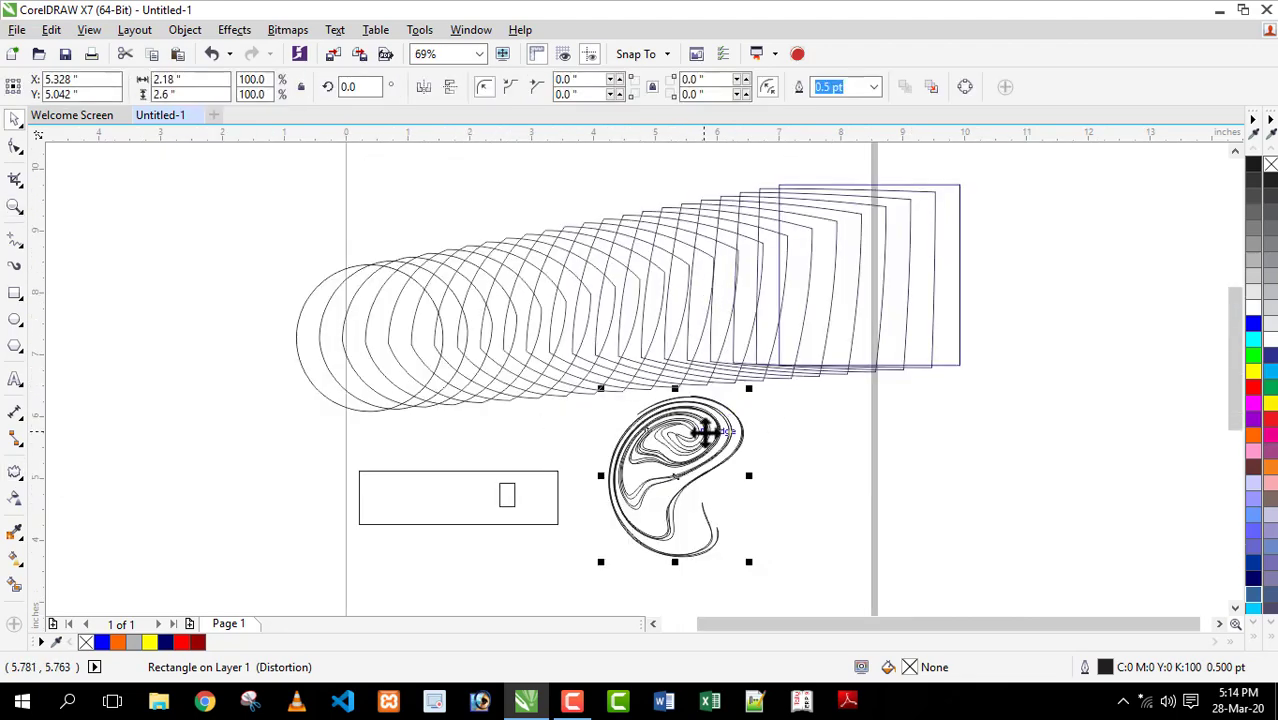
click(924, 442)
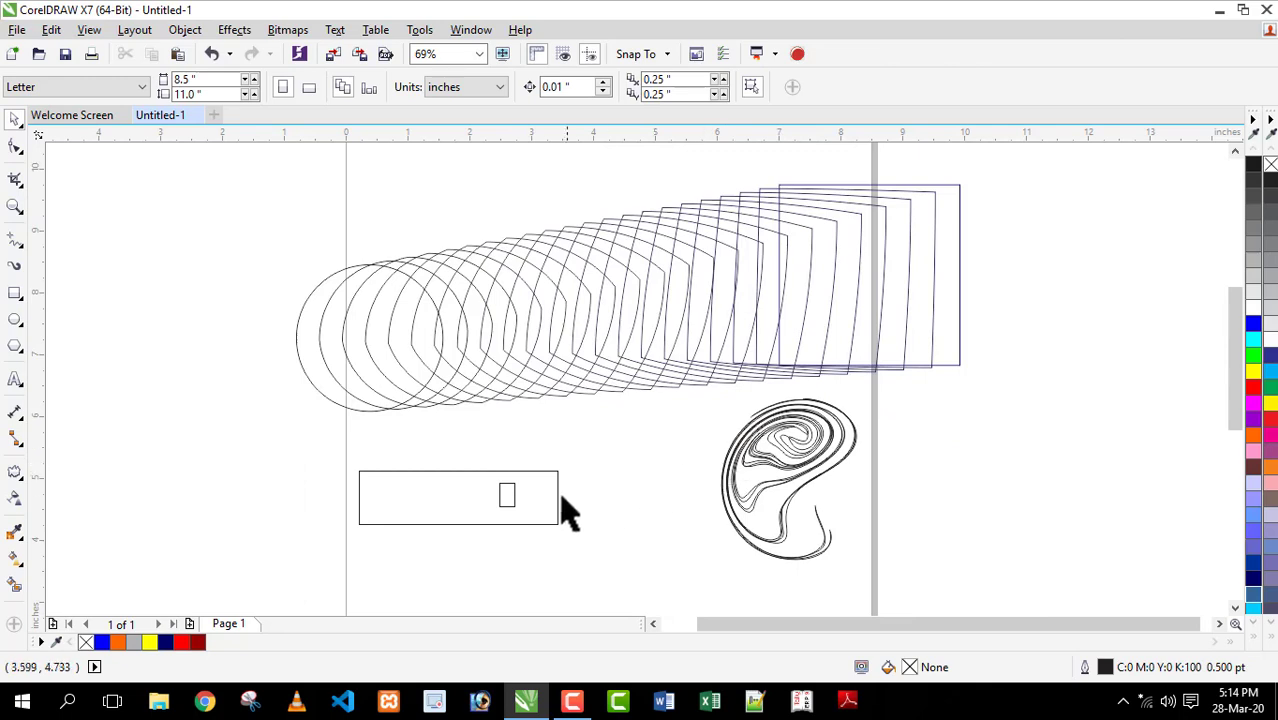
Move the wide rectangle off the page's left edge and bulge its top edge upward with an unconstrained envelope.
click(14, 471)
drag(422, 520, 183, 498)
click(18, 474)
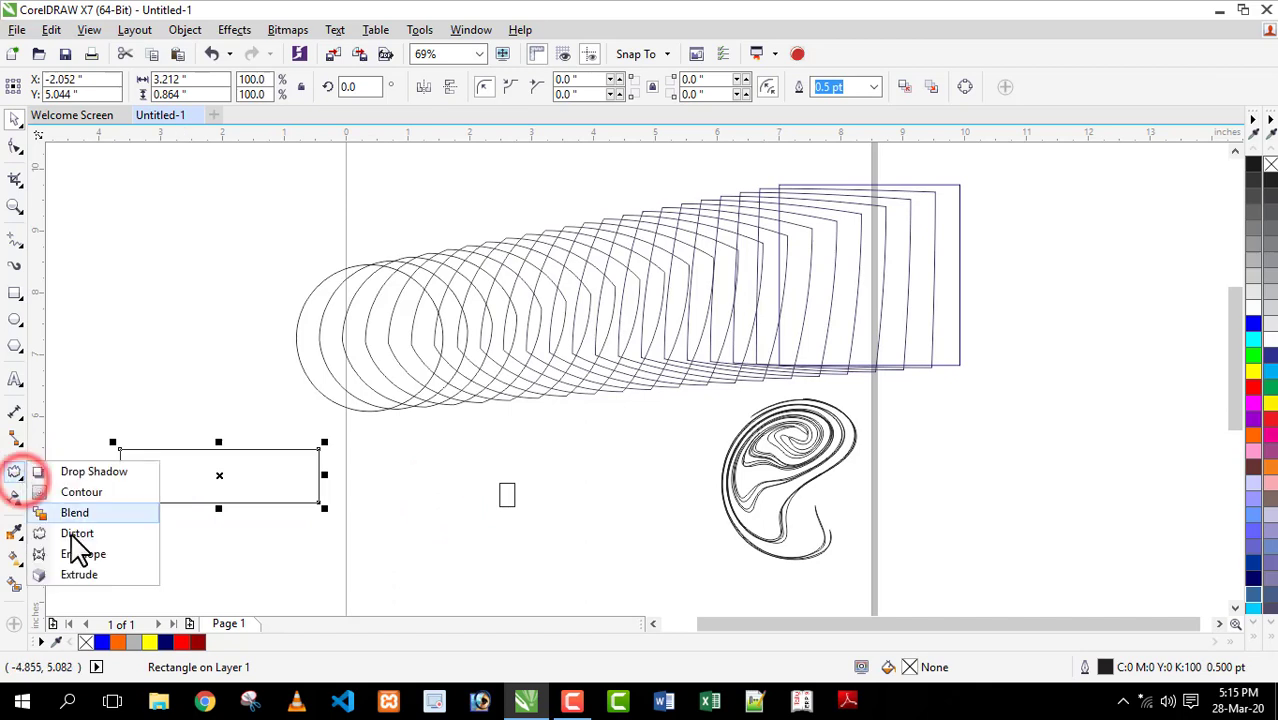
click(76, 556)
click(216, 448)
drag(216, 448, 205, 400)
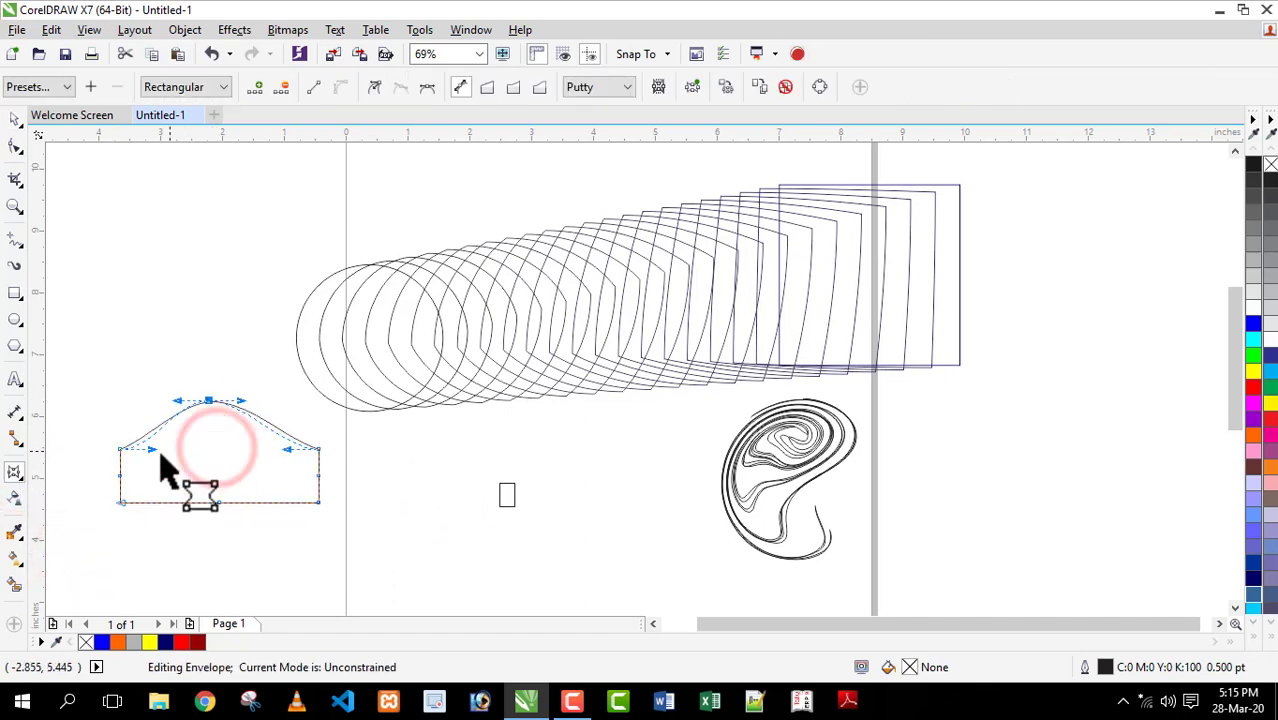
Reshape the rectangle's envelope by pulling the top-left corner up, the top-right corner outward and the bottom-right corner inward.
drag(120, 449, 111, 386)
drag(318, 448, 411, 430)
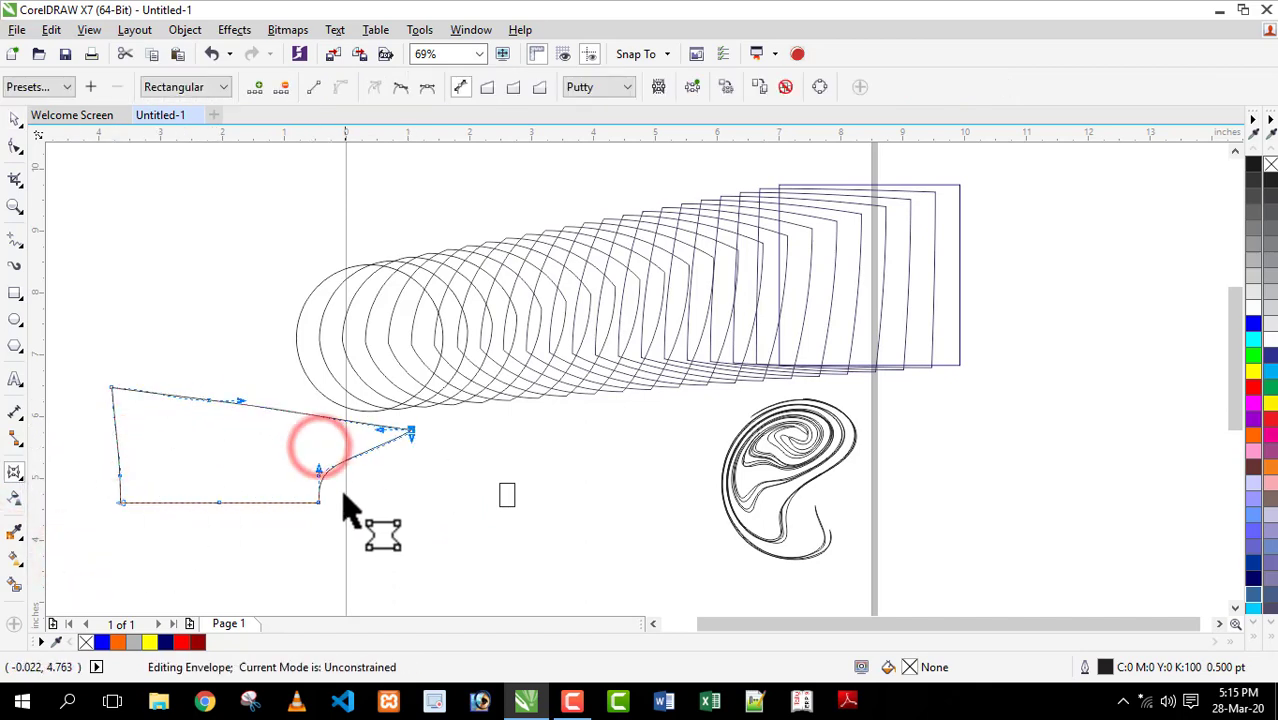
drag(318, 500, 256, 456)
click(197, 236)
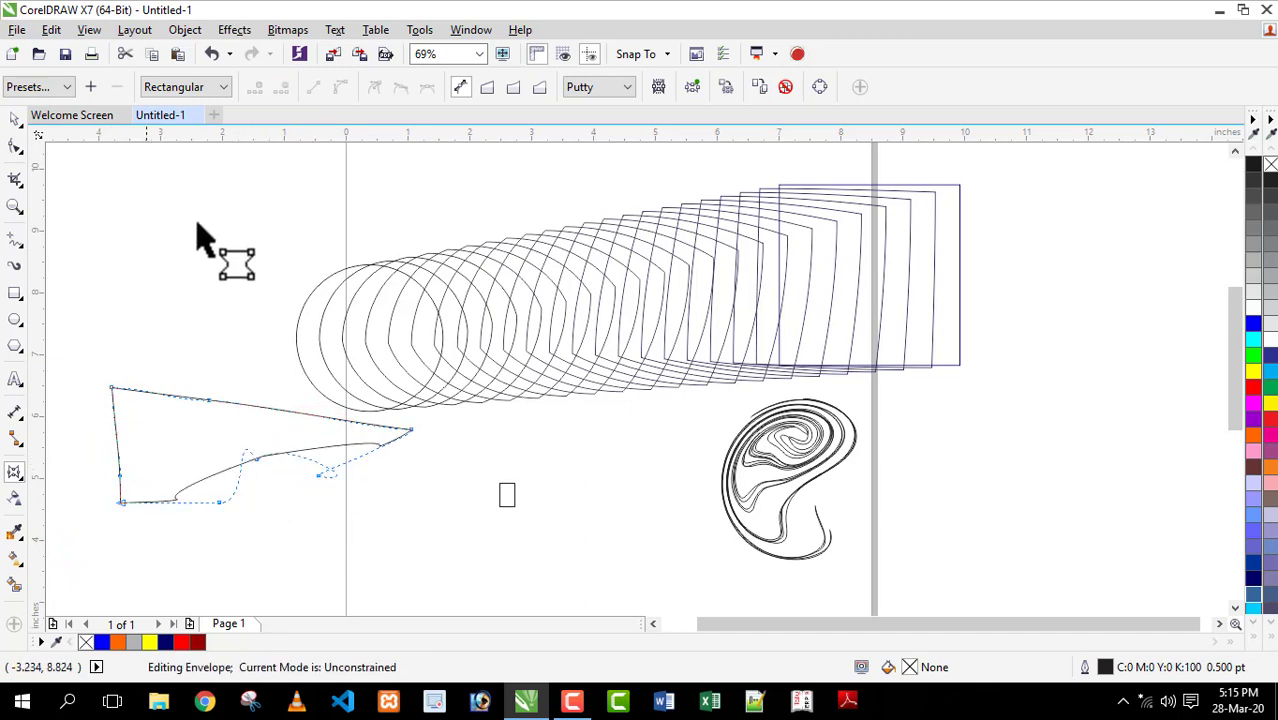
Reselect the enveloped rectangle and pull its top-left envelope corner much further up into a tall peak.
click(14, 120)
click(117, 220)
click(188, 405)
click(15, 143)
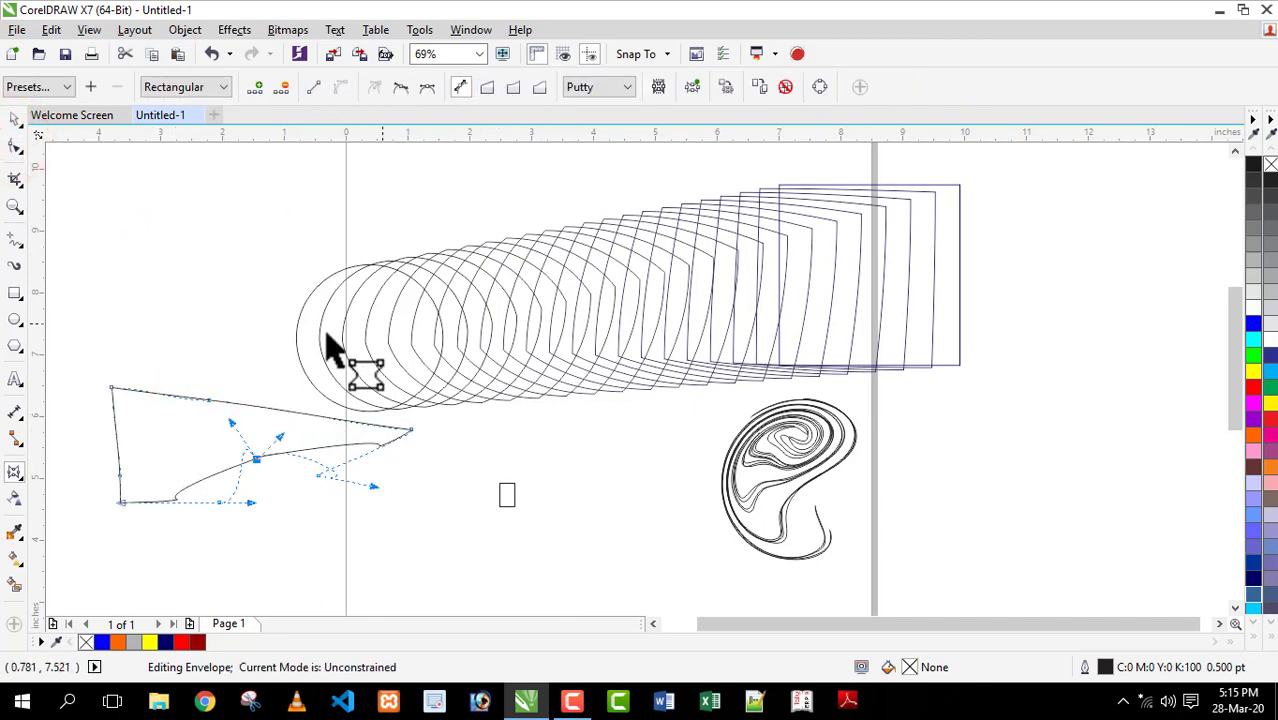
click(14, 474)
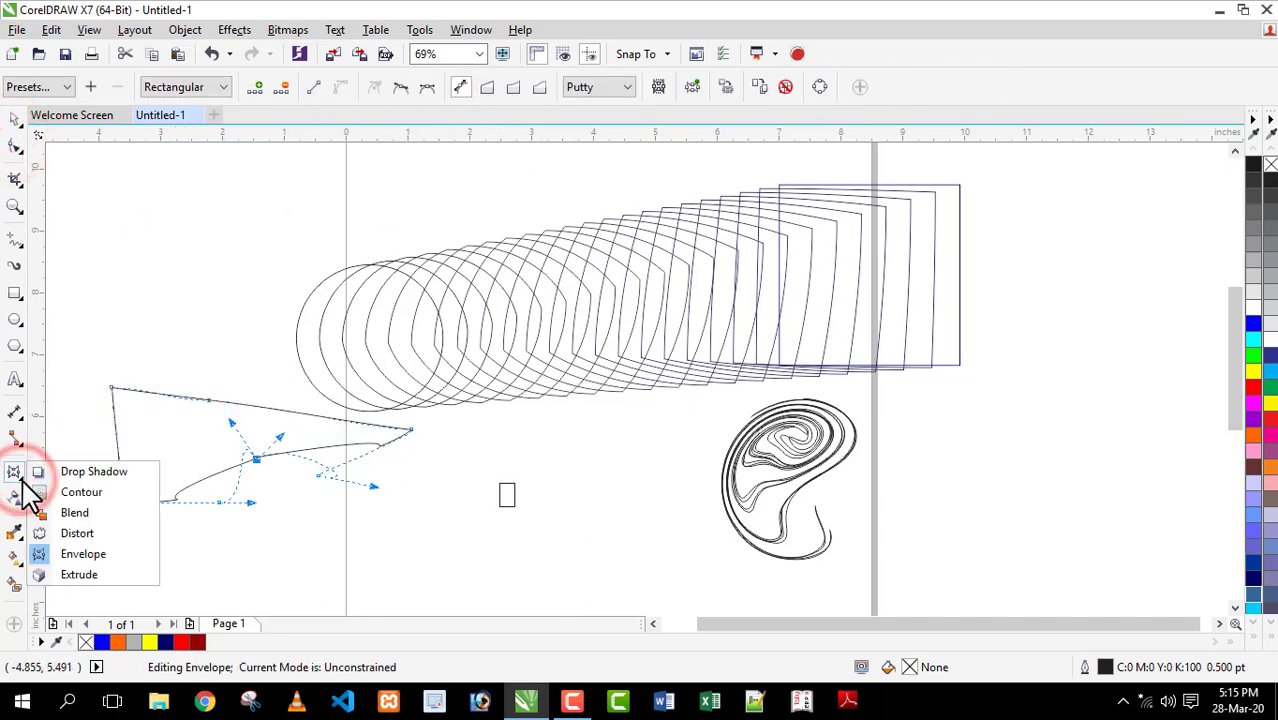
click(155, 422)
click(110, 388)
drag(110, 388, 127, 285)
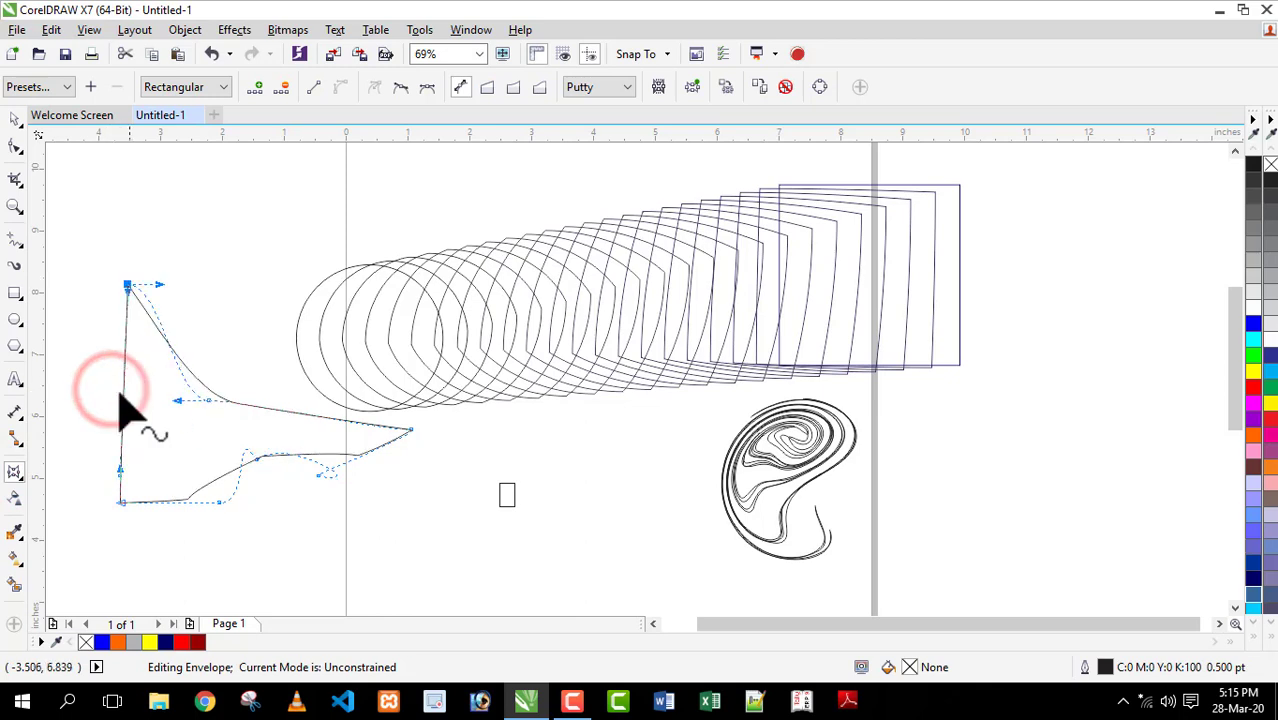
Clear the drawing of all effect examples, keeping only the square from the blend on the page.
click(20, 478)
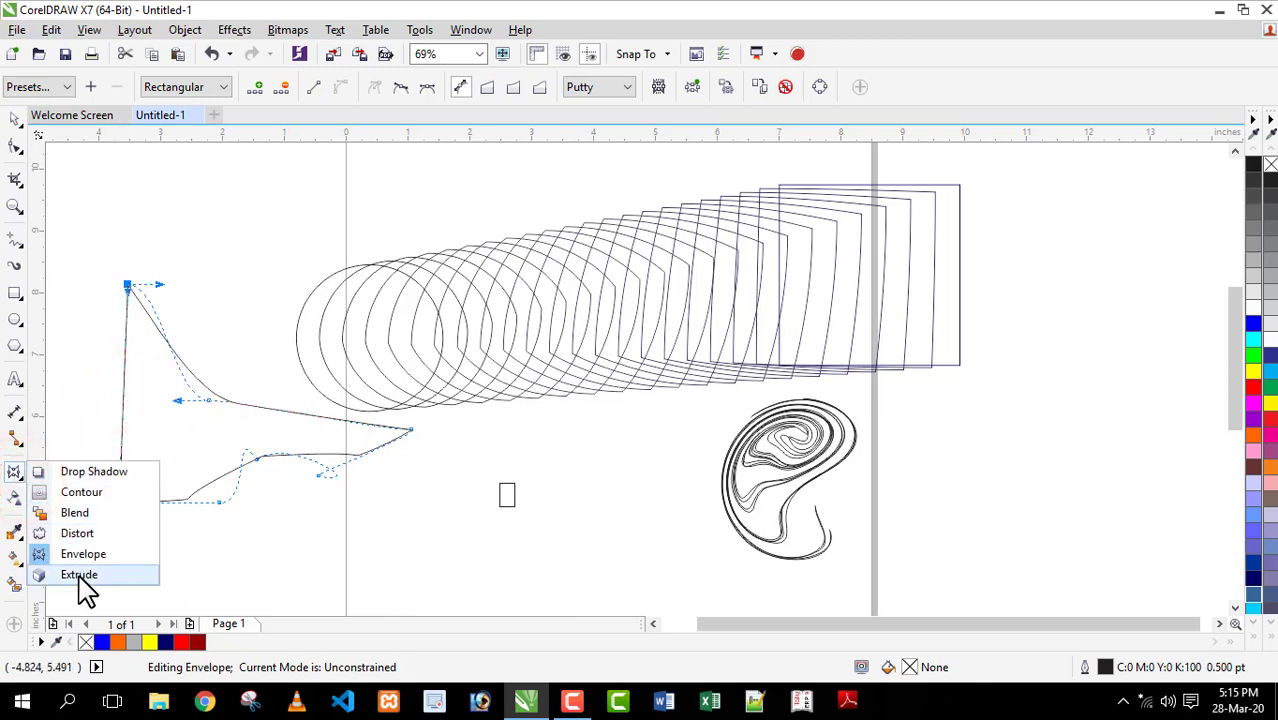
click(15, 120)
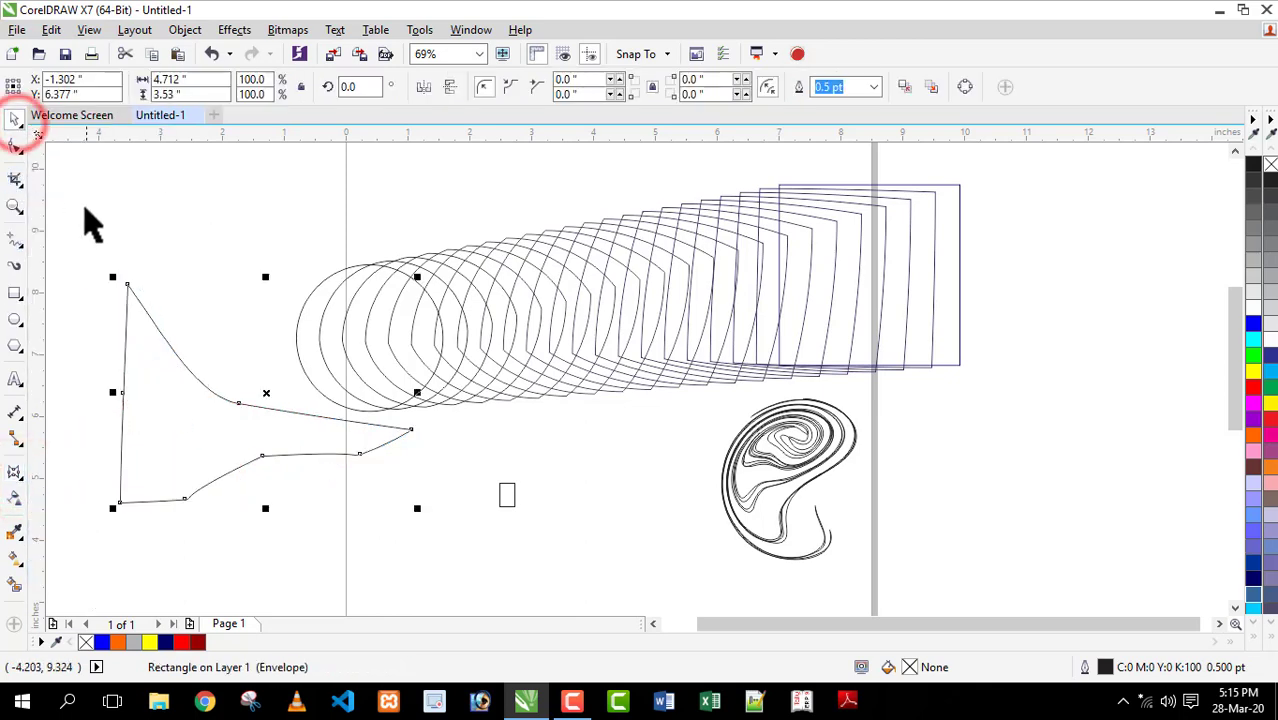
drag(83, 212, 847, 566)
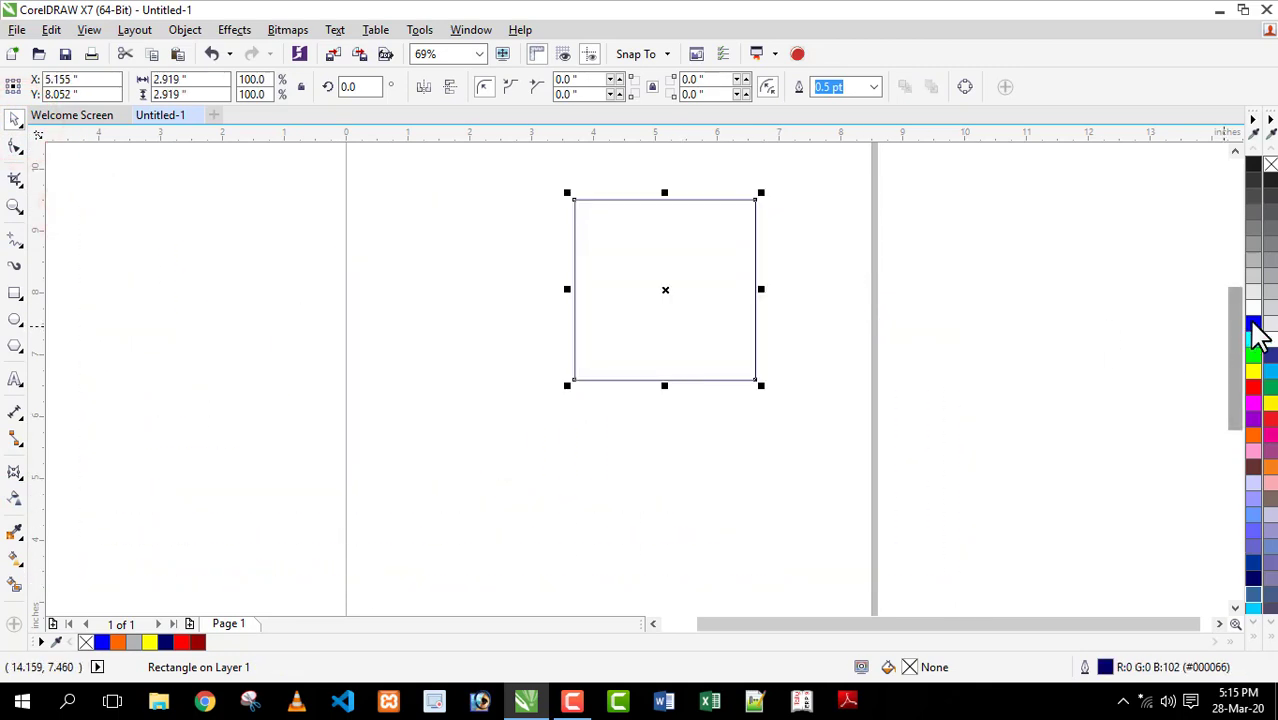
Fill the square with blue and move it about 1.35 inches to the left.
click(1253, 322)
drag(736, 317, 653, 317)
Extrude the blue square downward with its vanishing point at 0.429, -3.652 inches.
click(15, 472)
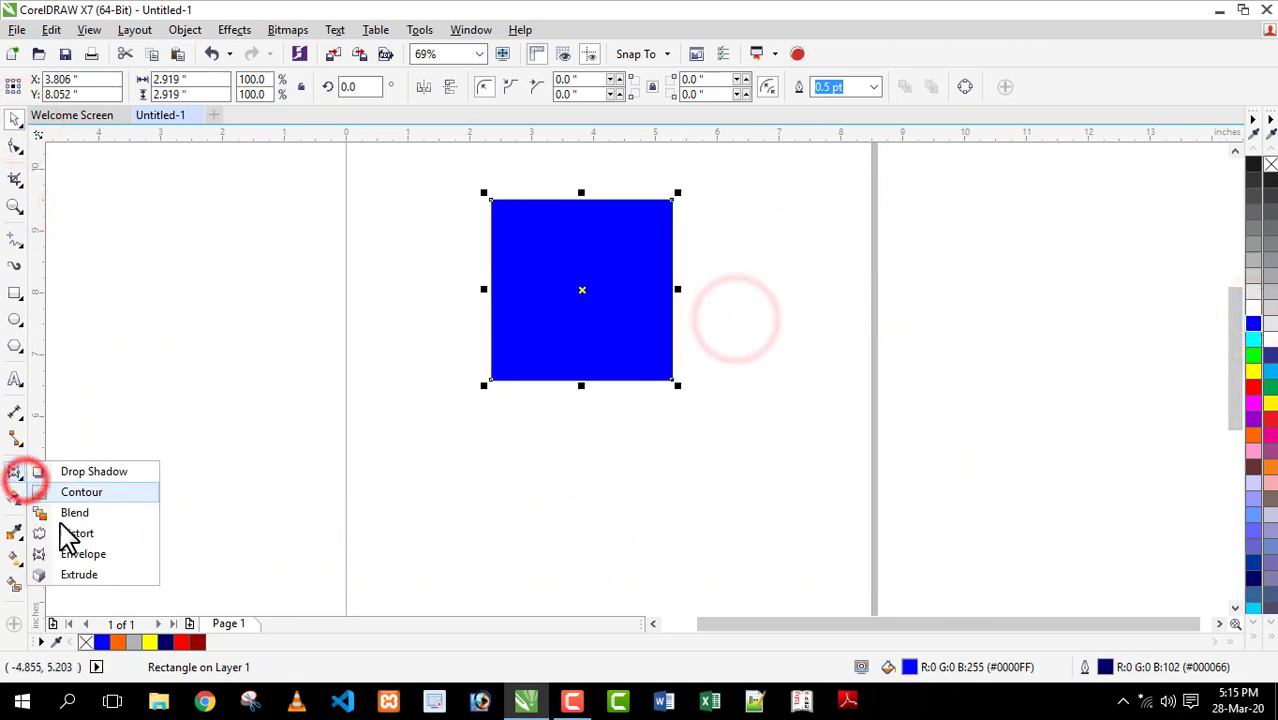
click(91, 574)
drag(625, 305, 608, 513)
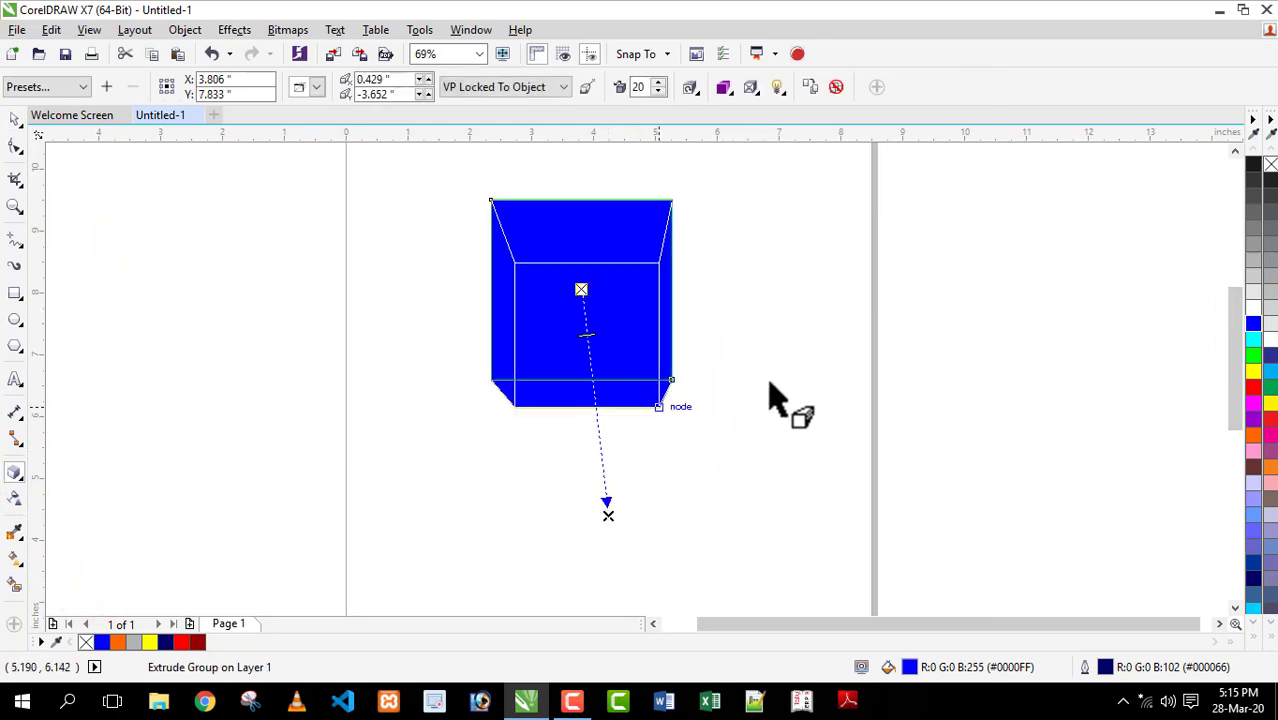
Shade the extrusion's sides with a color gradient from light blue to red.
click(737, 95)
click(800, 152)
click(832, 214)
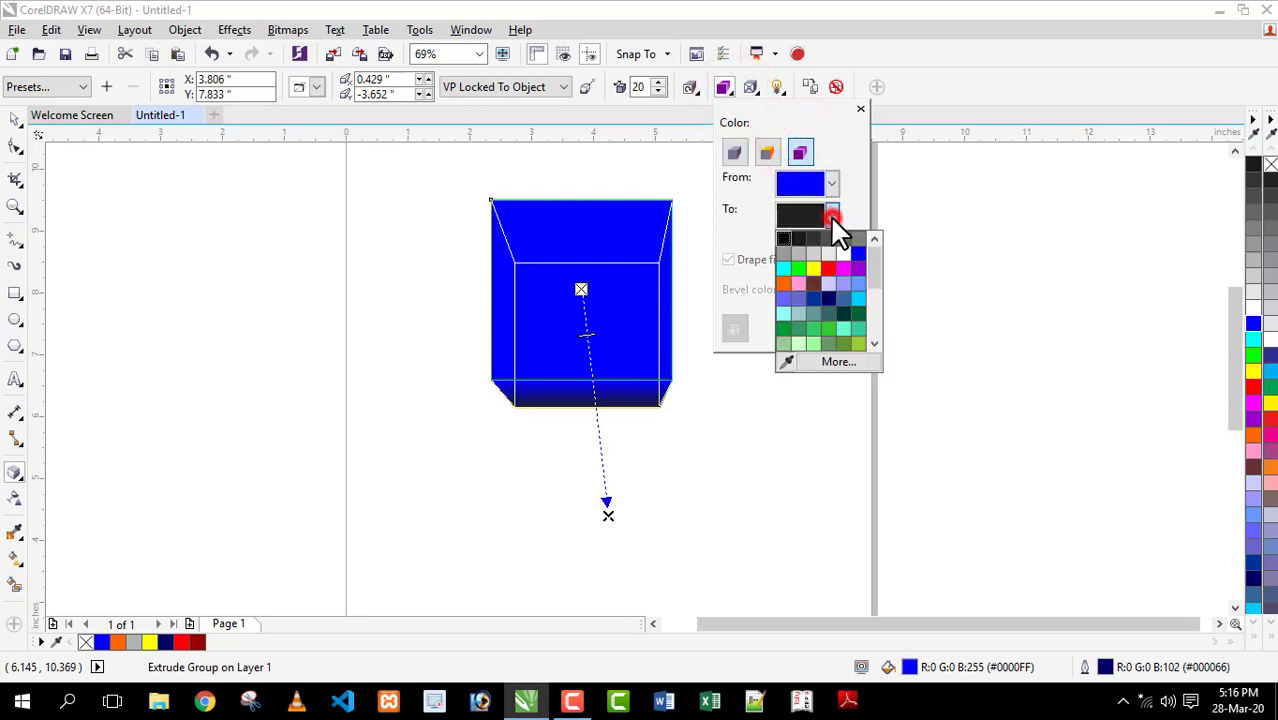
click(828, 268)
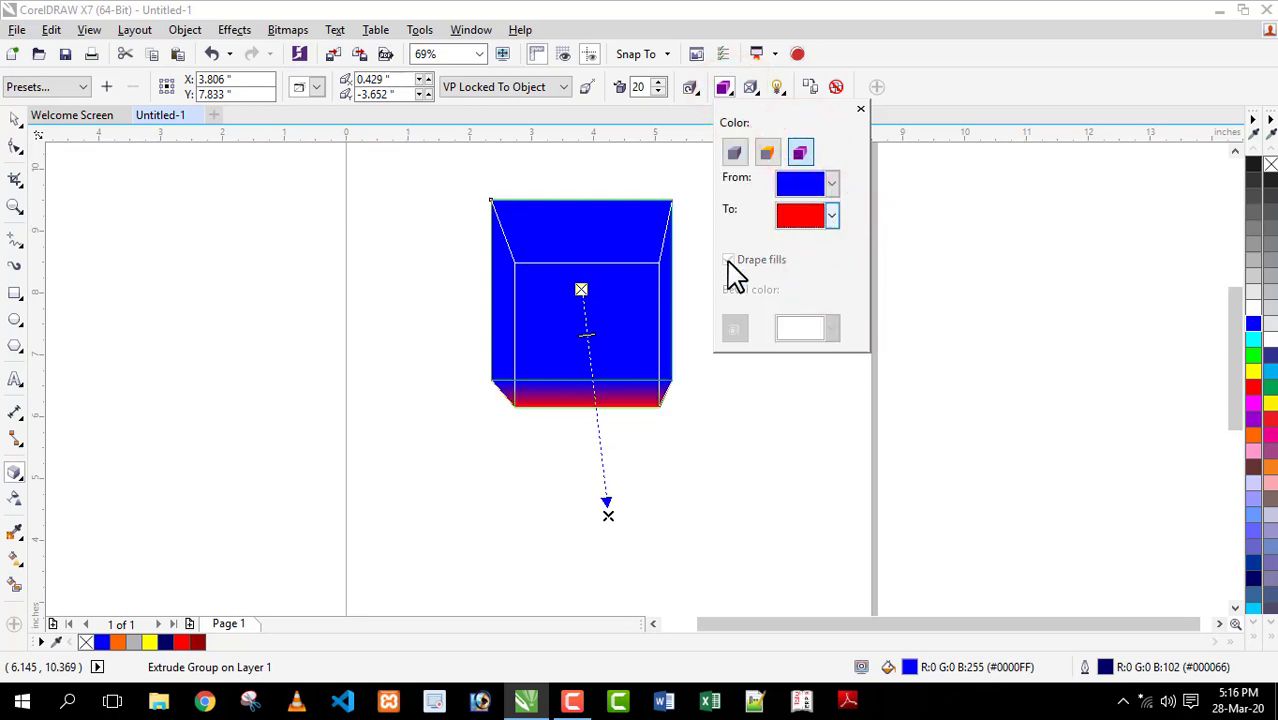
click(832, 184)
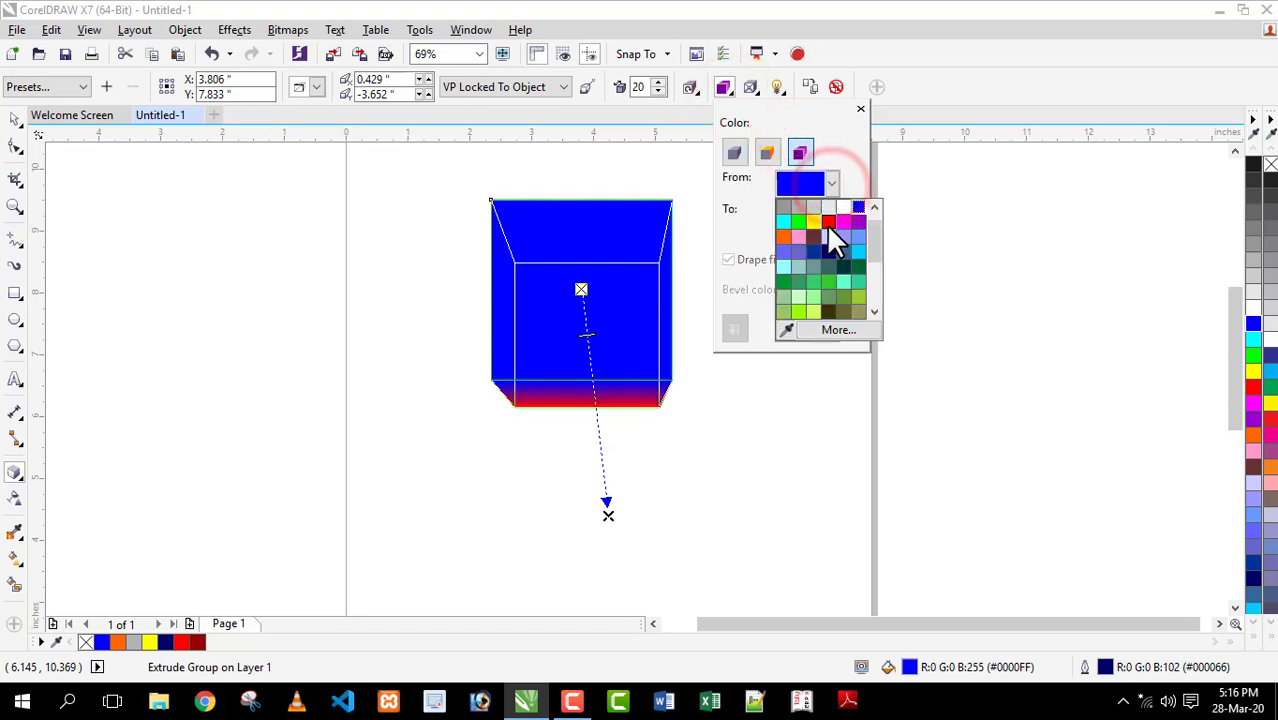
click(828, 222)
click(832, 184)
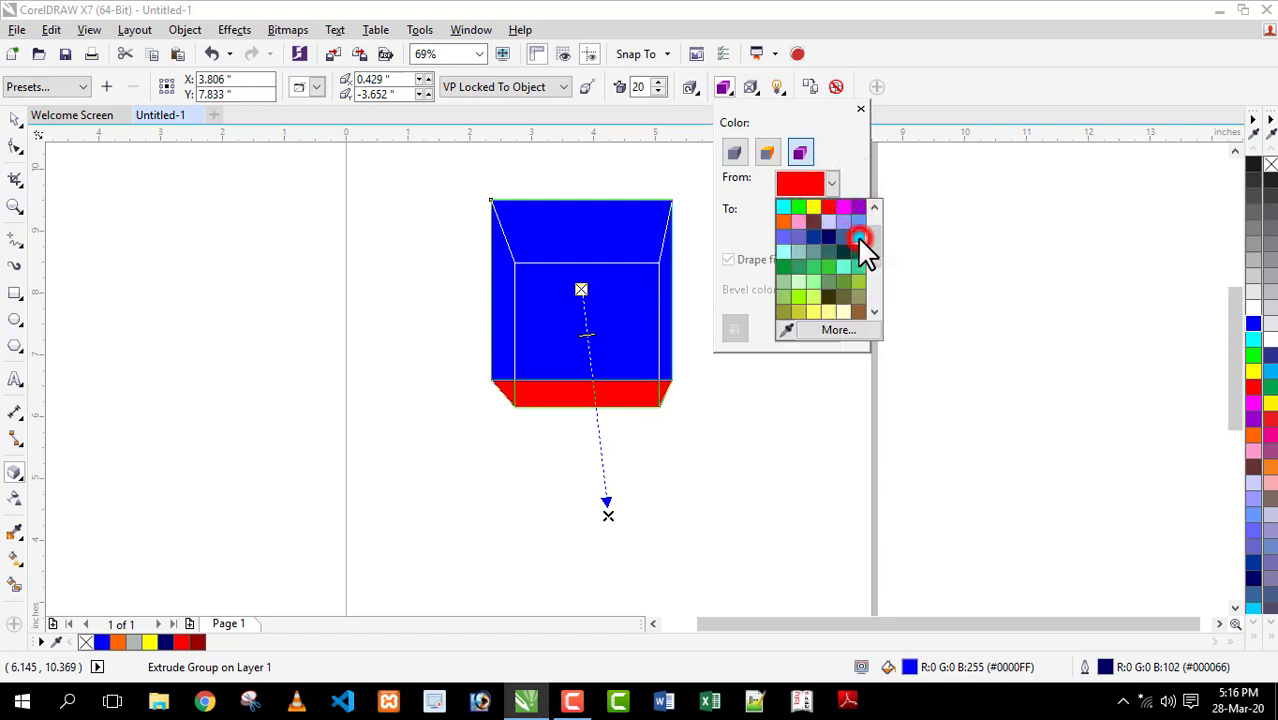
click(858, 237)
click(860, 109)
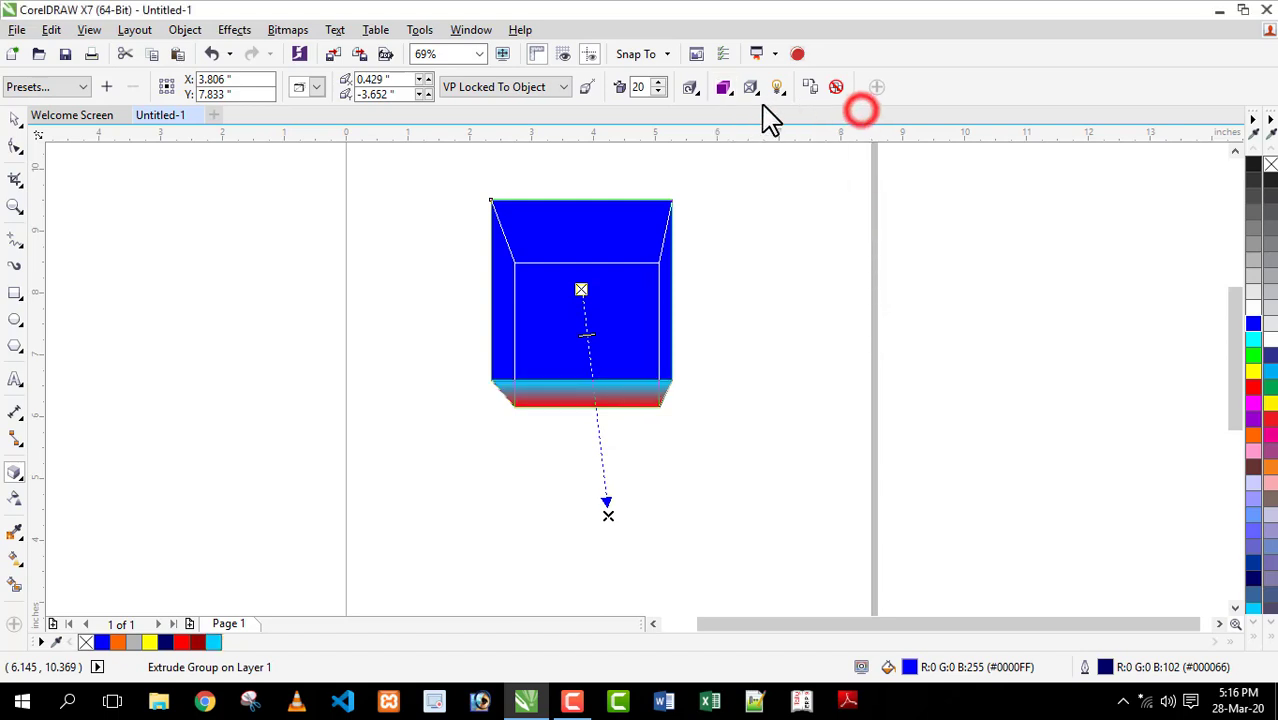
Rotate the extruded block in 3D so that its bottom and right sides face the viewer.
click(690, 87)
mouse_move(760, 228)
mouse_down()
mouse_move(779, 243)
mouse_move(756, 215)
mouse_move(770, 251)
mouse_move(752, 228)
mouse_move(745, 240)
mouse_up()
click(15, 118)
Move the extruded block slightly down and remove its outline.
click(163, 257)
click(551, 283)
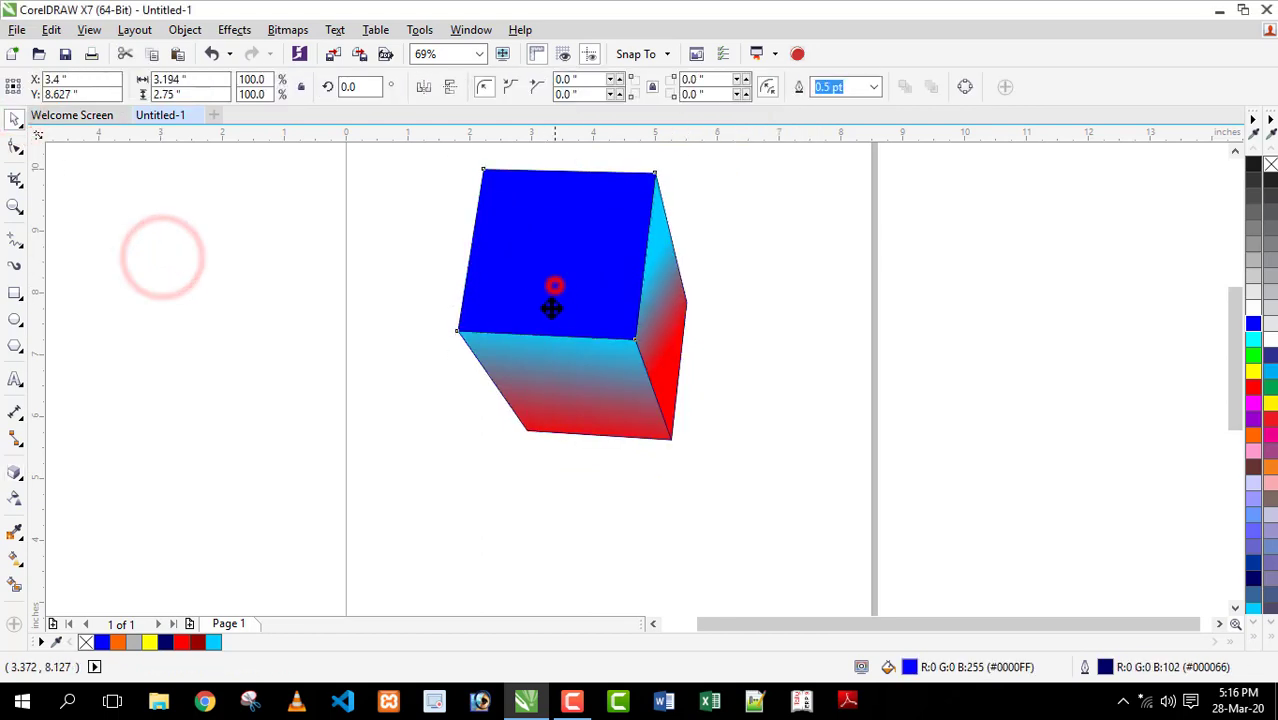
right_click(1269, 164)
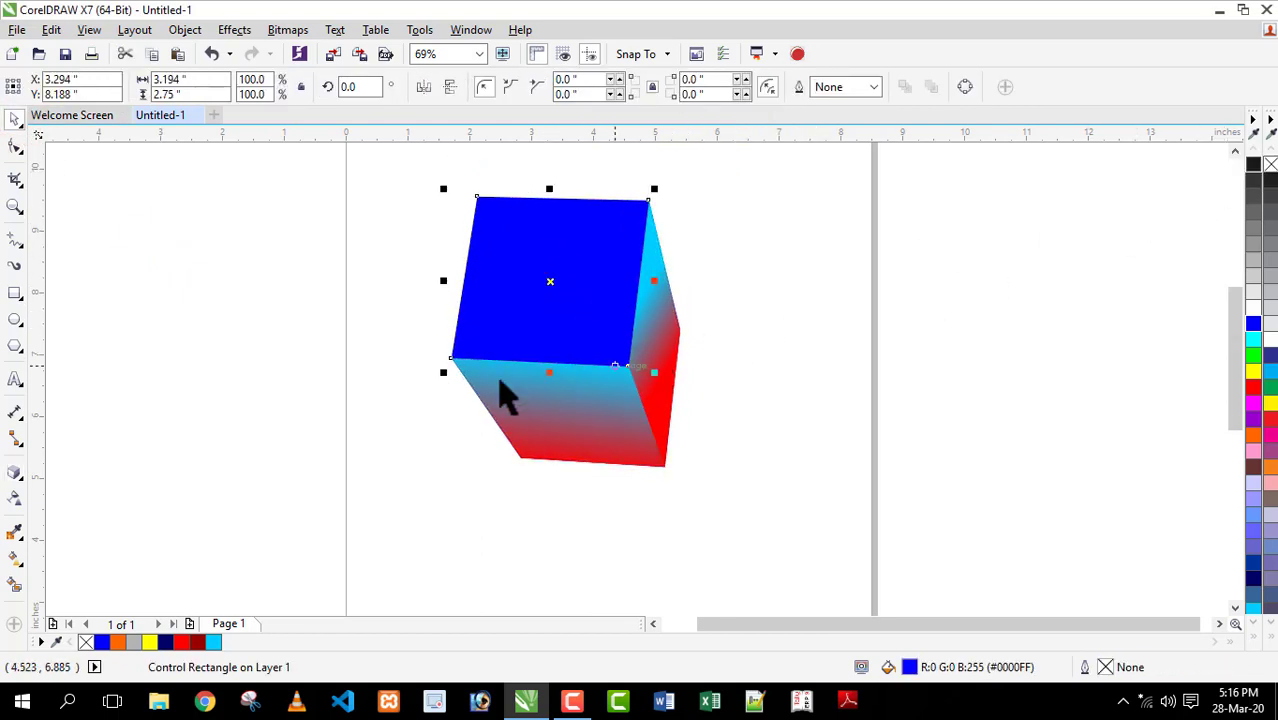
click(20, 474)
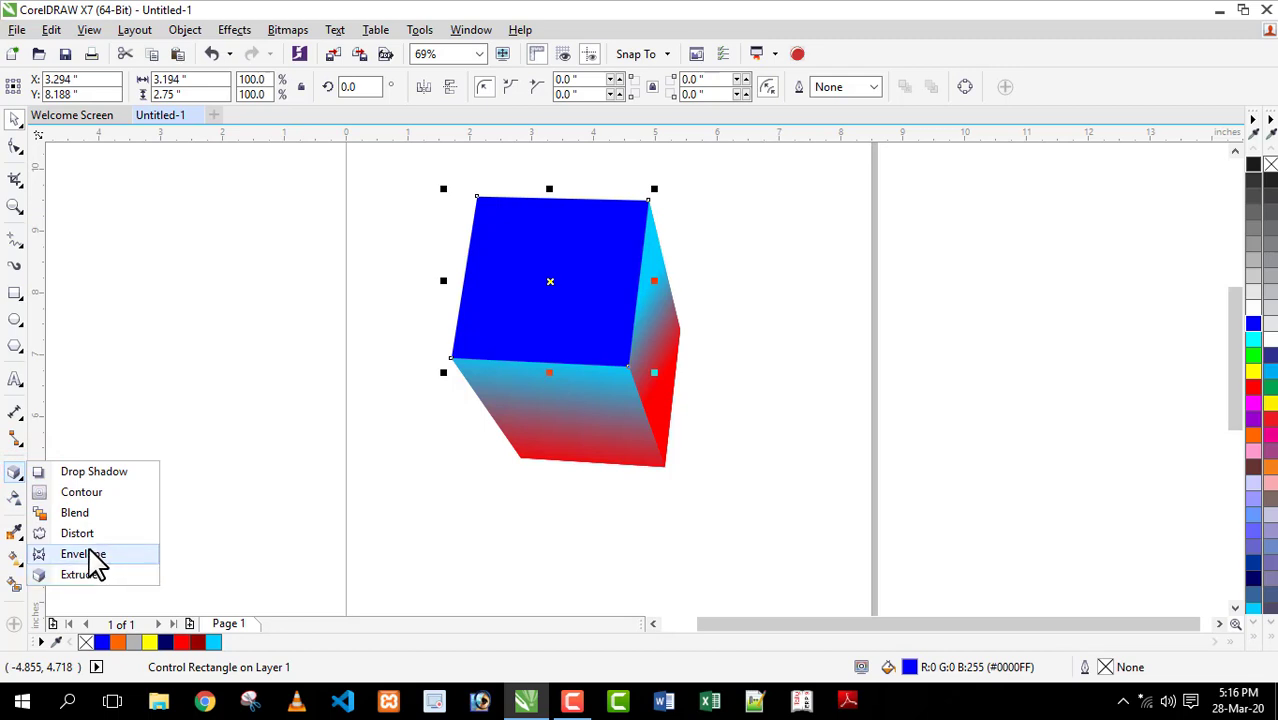
click(23, 489)
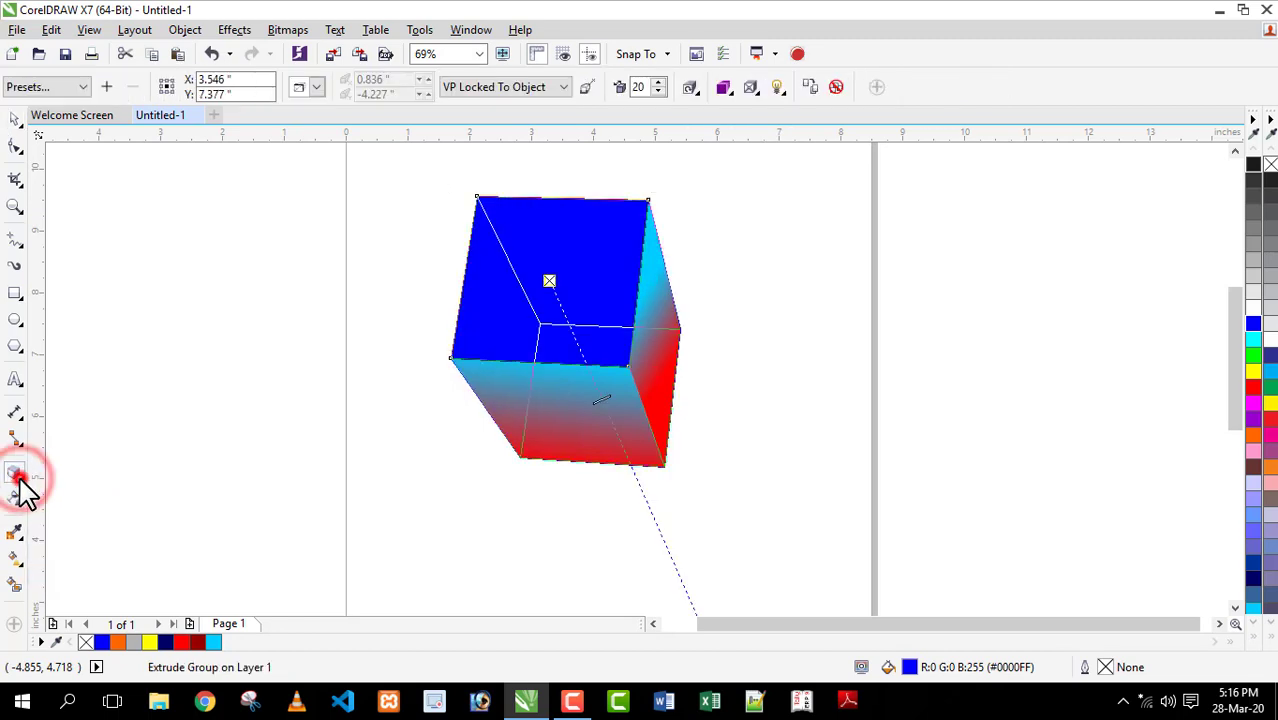
click(22, 482)
click(20, 490)
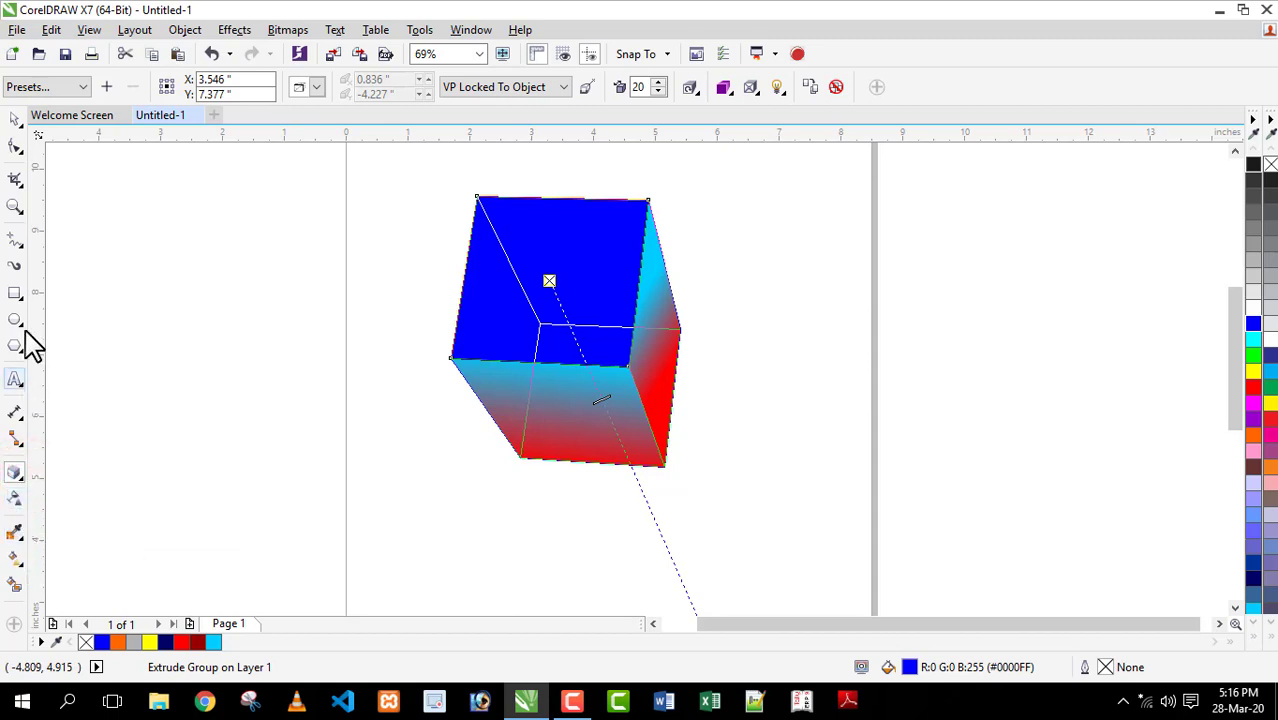
click(15, 119)
click(280, 262)
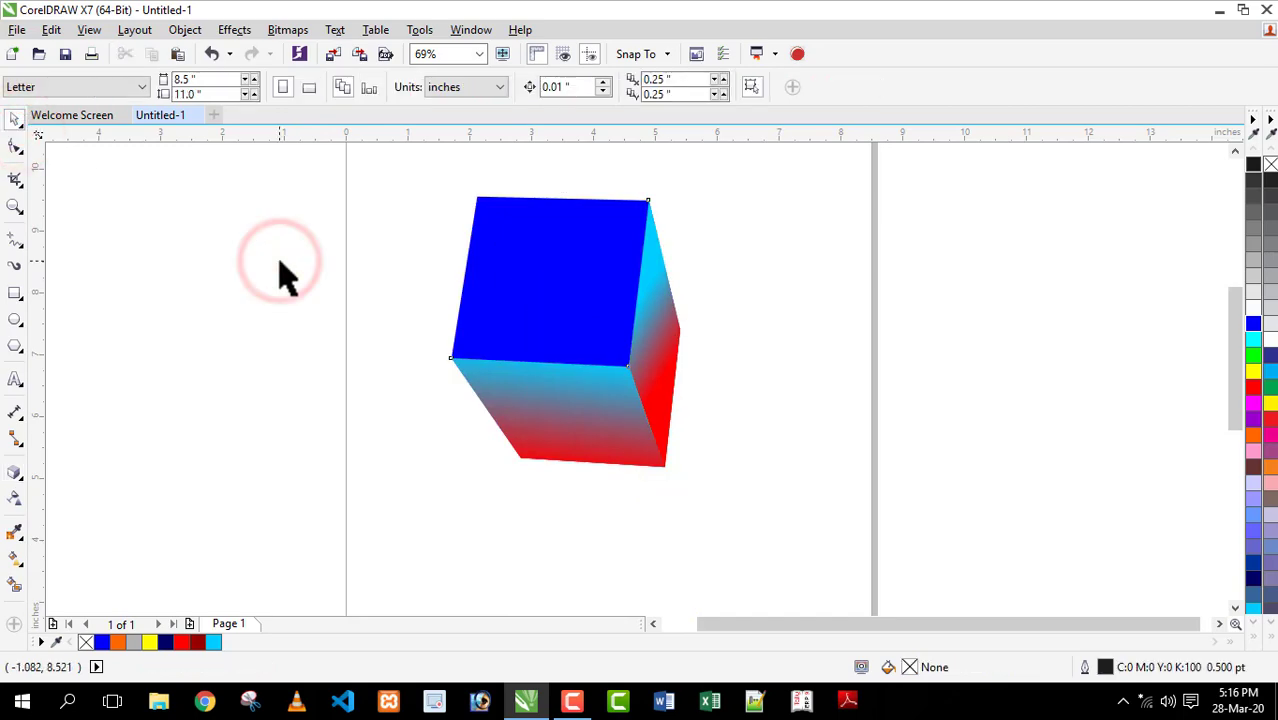